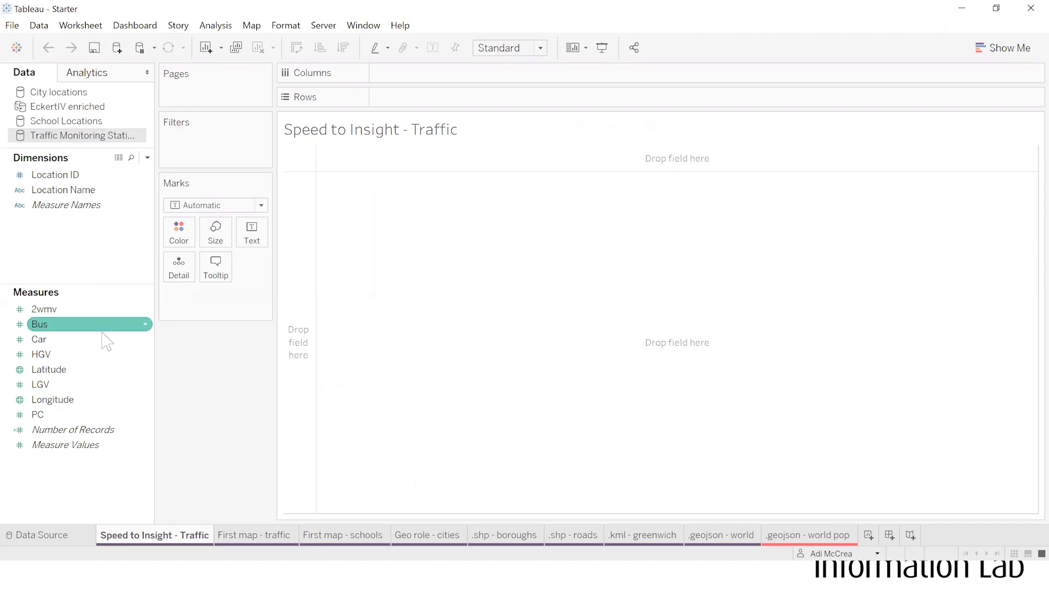
- Plot the traffic monitoring stations on a map using Longitude and Latitude, with Location ID as the level of detail
{"action": "double_click", "coordinate": [81, 372]}
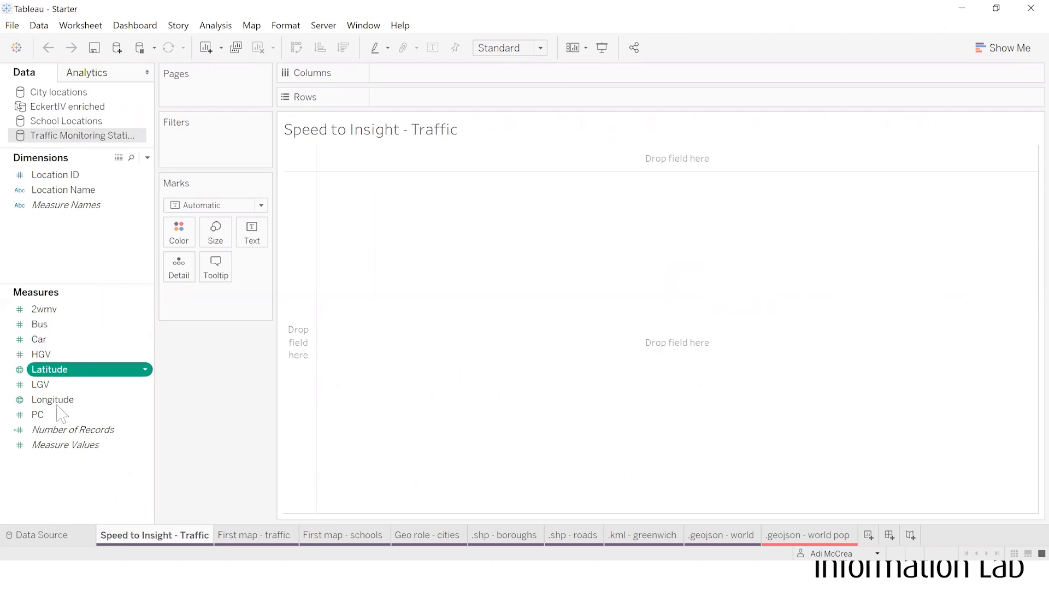
{"action": "double_click", "coordinate": [52, 400]}
{"action": "left_click_drag", "start_coordinate": [57, 174], "coordinate": [198, 338]}
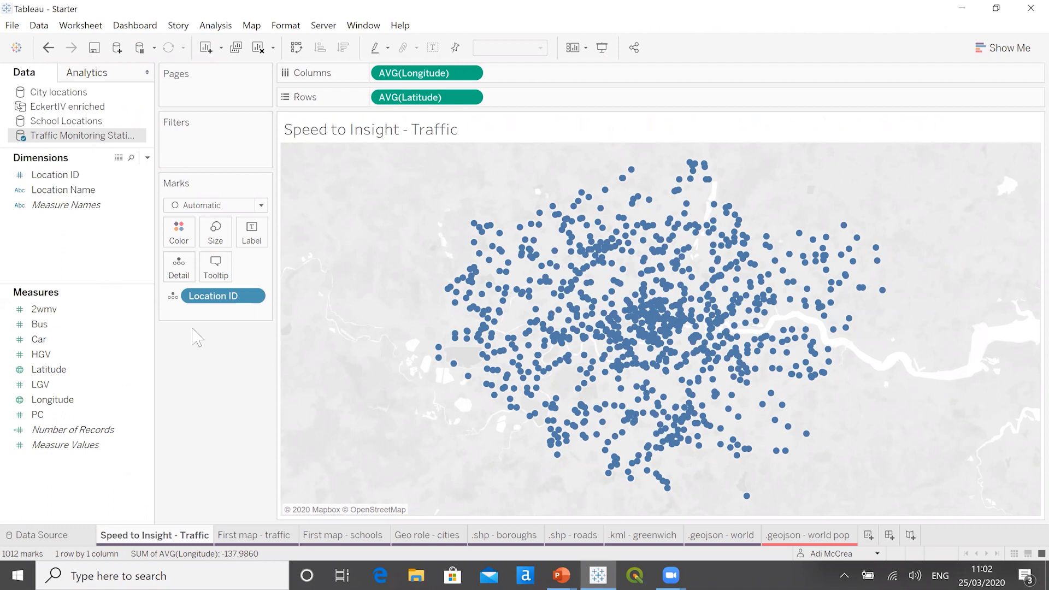
- Set the map's background style to Streets
{"action": "mouse_move", "coordinate": [296, 236]}
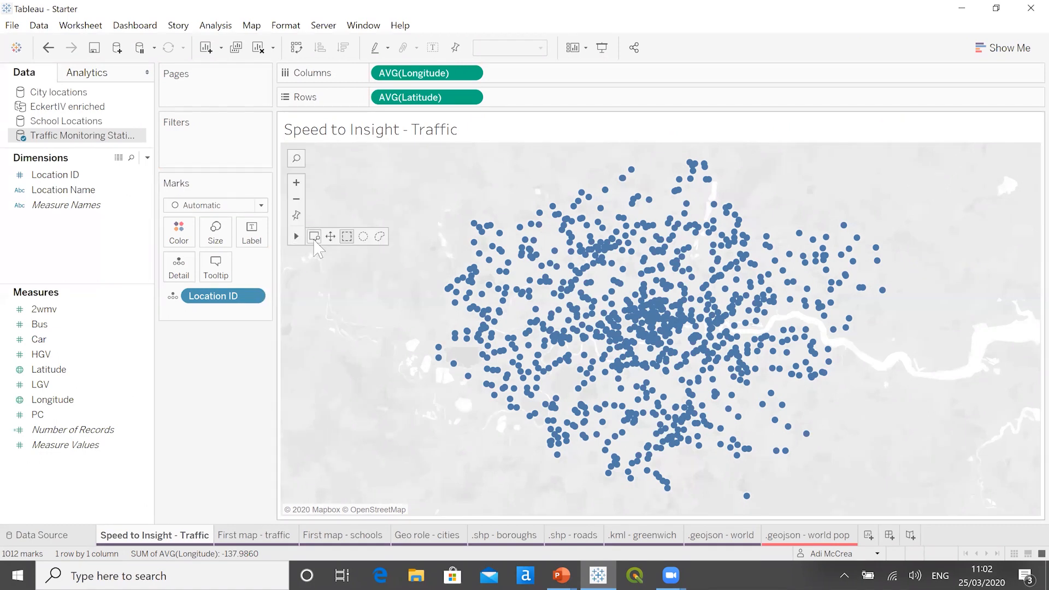
{"action": "left_click", "coordinate": [316, 238]}
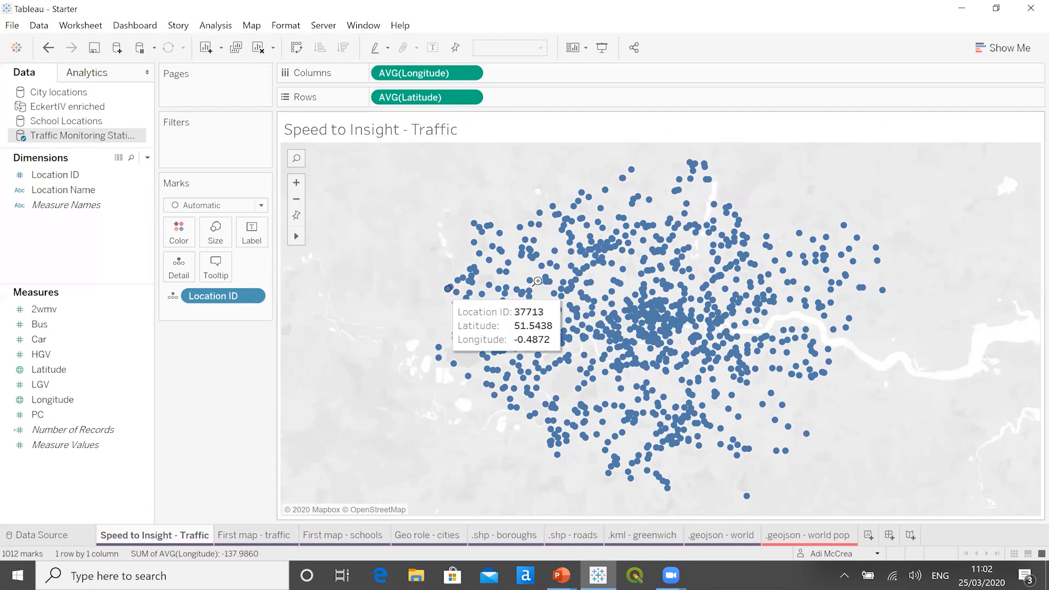
{"action": "left_click_drag", "start_coordinate": [530, 264], "coordinate": [574, 299]}
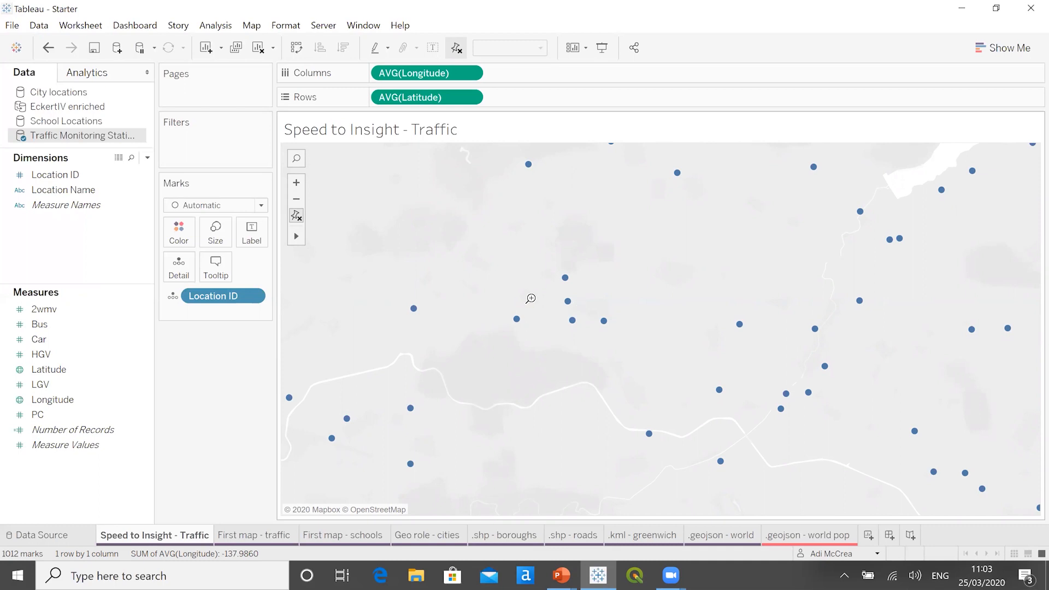
{"action": "left_click", "coordinate": [256, 28]}
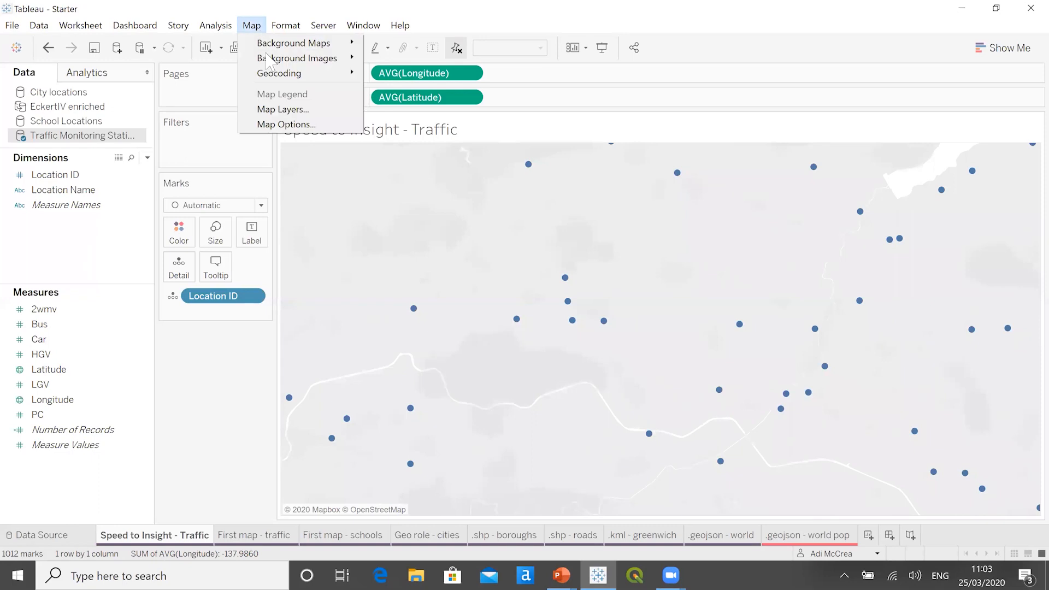
{"action": "left_click", "coordinate": [284, 110]}
{"action": "left_click_drag", "start_coordinate": [157, 314], "coordinate": [192, 313]}
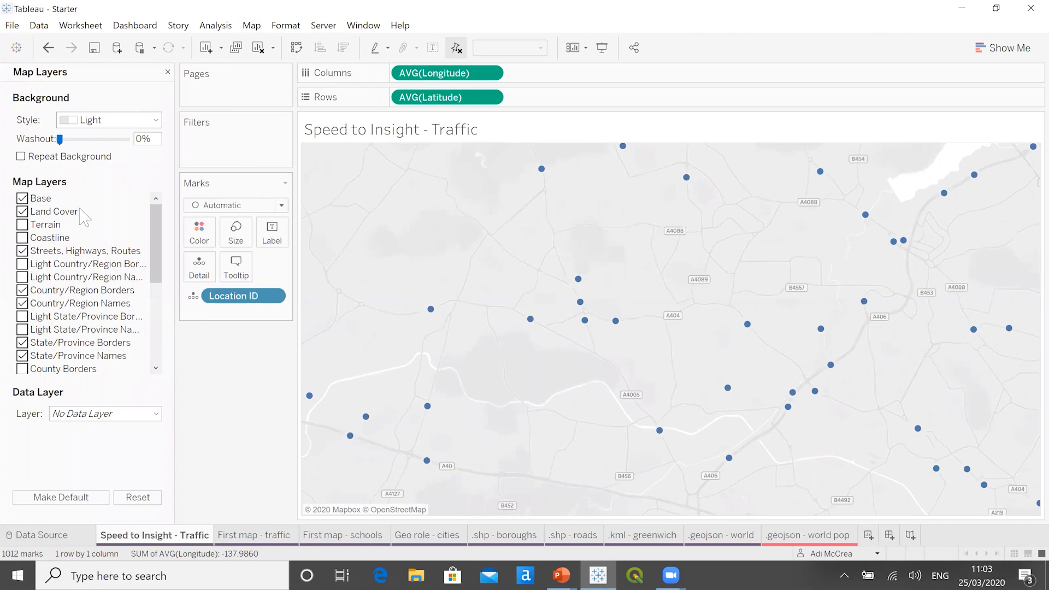
{"action": "left_click", "coordinate": [158, 121]}
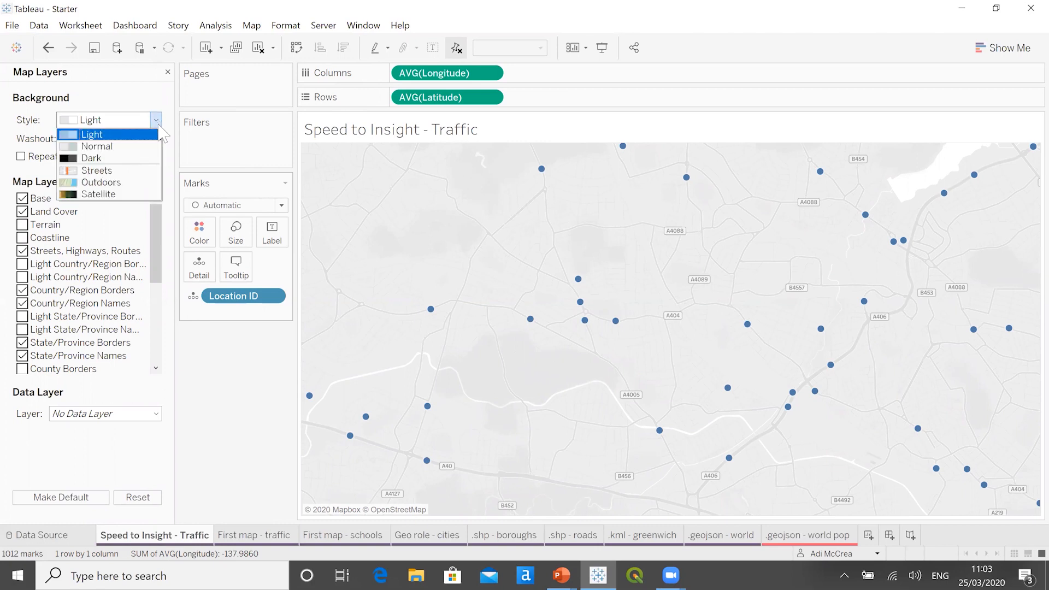
{"action": "left_click", "coordinate": [145, 171]}
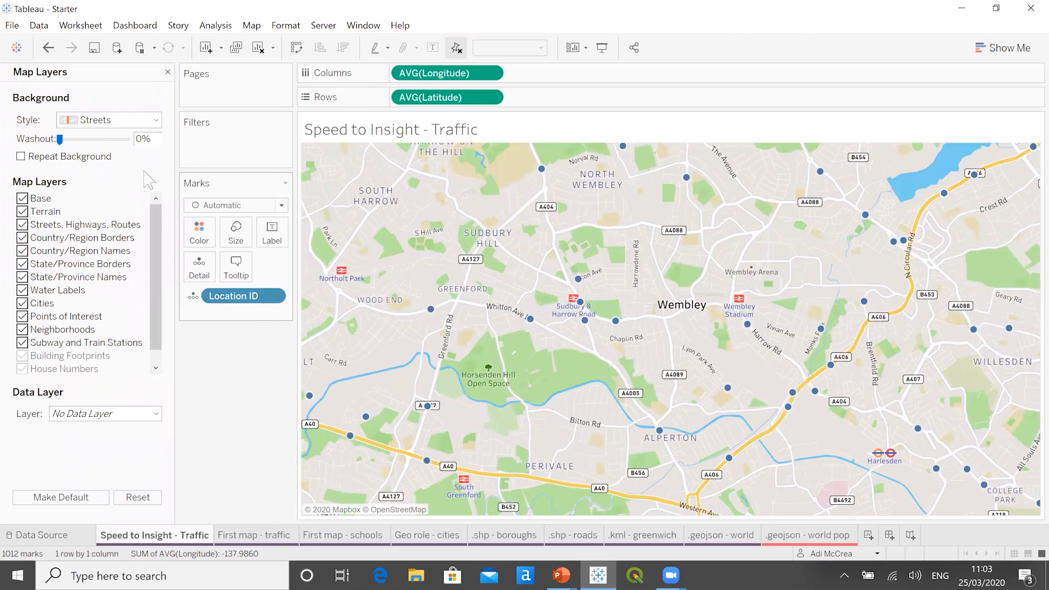
- Color the station marks dark red and make them slightly smaller
{"action": "left_click", "coordinate": [202, 233]}
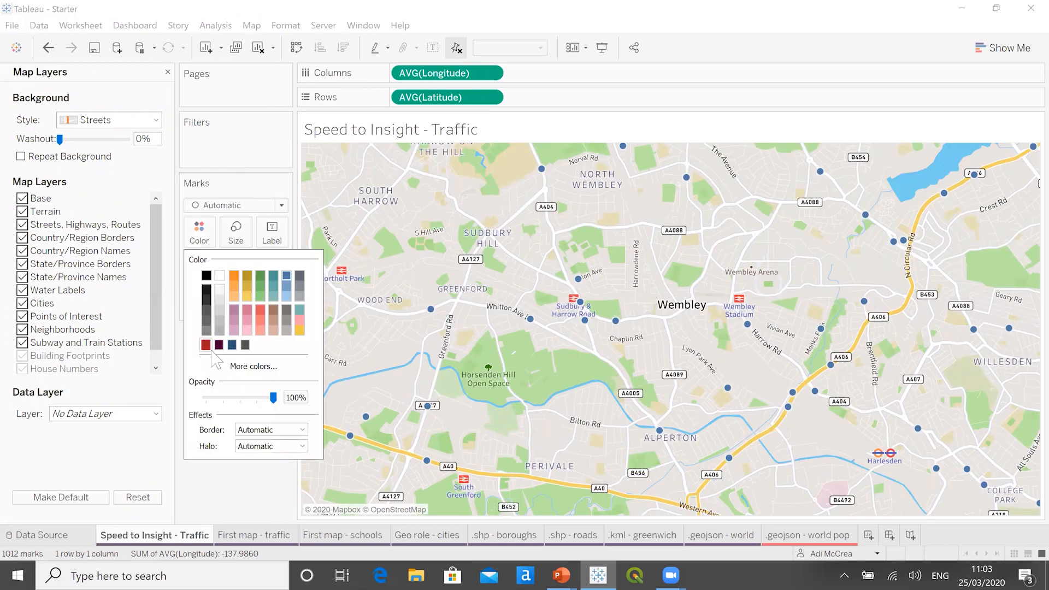
{"action": "left_click", "coordinate": [206, 345]}
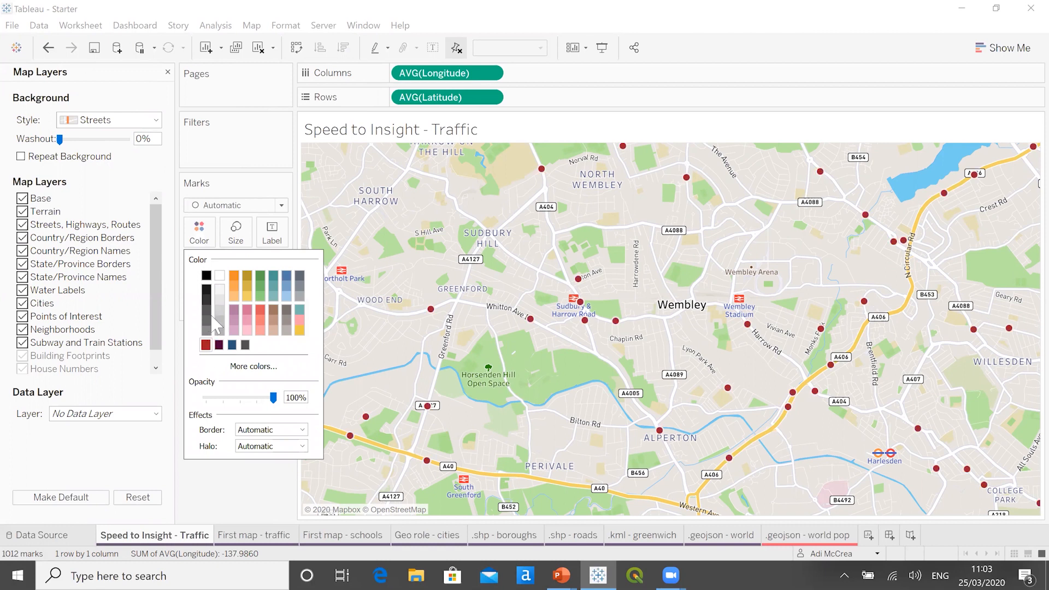
{"action": "left_click", "coordinate": [238, 245]}
{"action": "left_click_drag", "start_coordinate": [257, 267], "coordinate": [250, 268]}
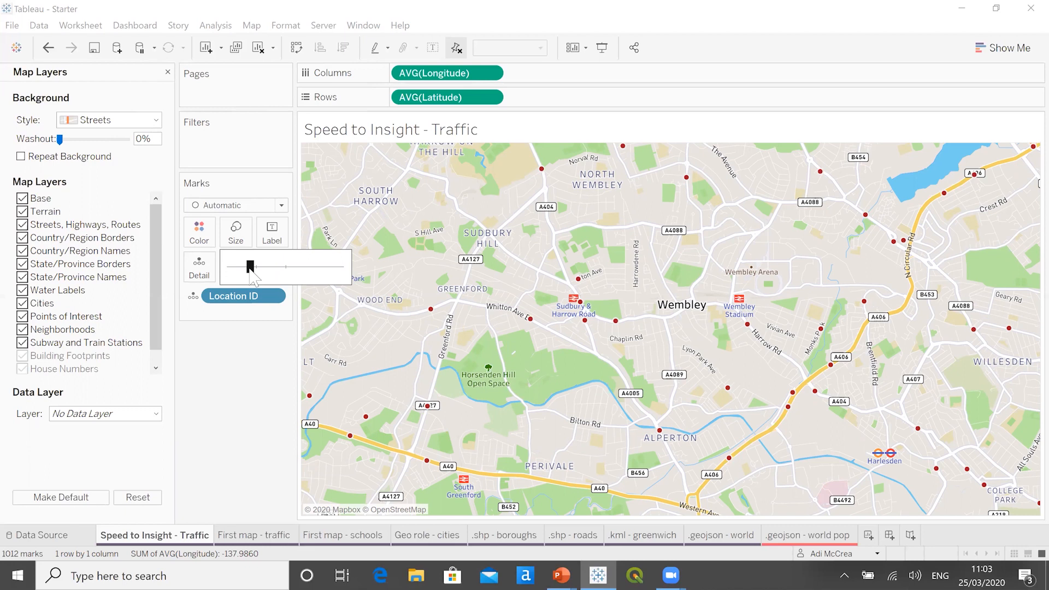
{"action": "left_click", "coordinate": [272, 406]}
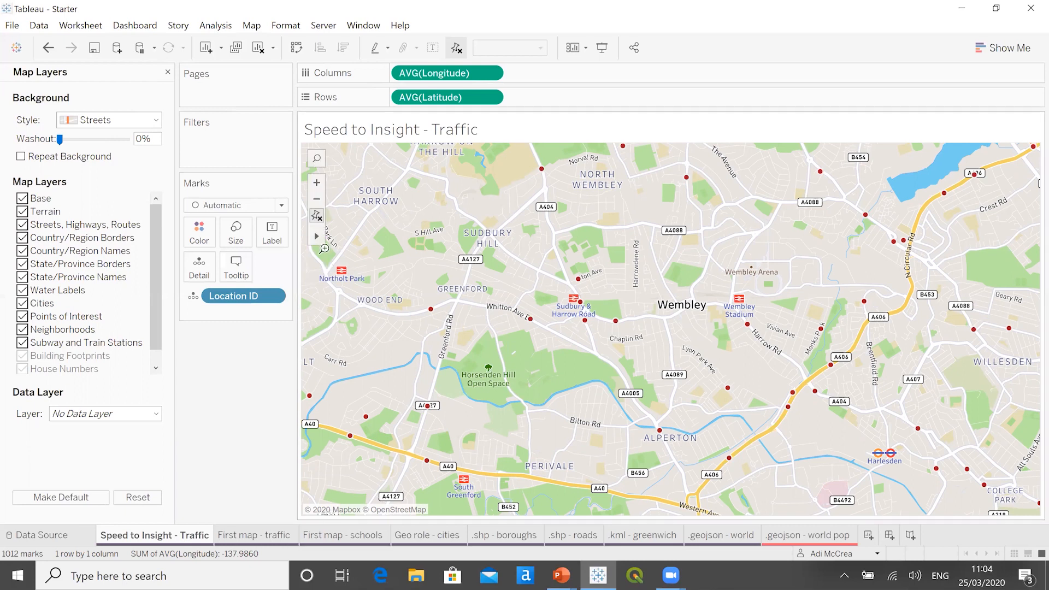
- Reset the map to its full extent of stations and reduce the mark size a little further
{"action": "left_click", "coordinate": [319, 215]}
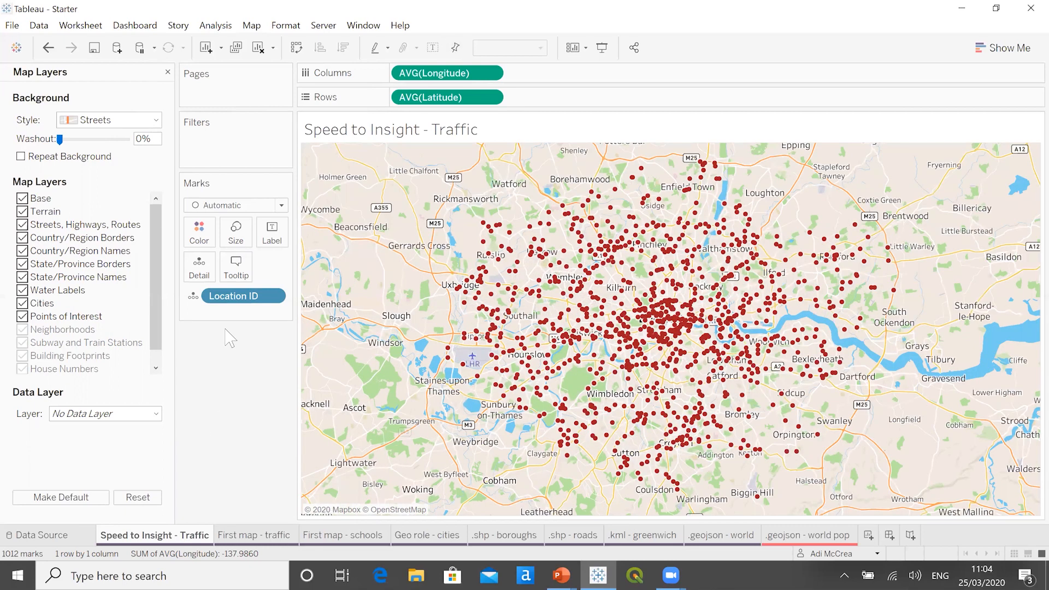
{"action": "left_click", "coordinate": [235, 232]}
{"action": "left_click_drag", "start_coordinate": [252, 267], "coordinate": [245, 267]}
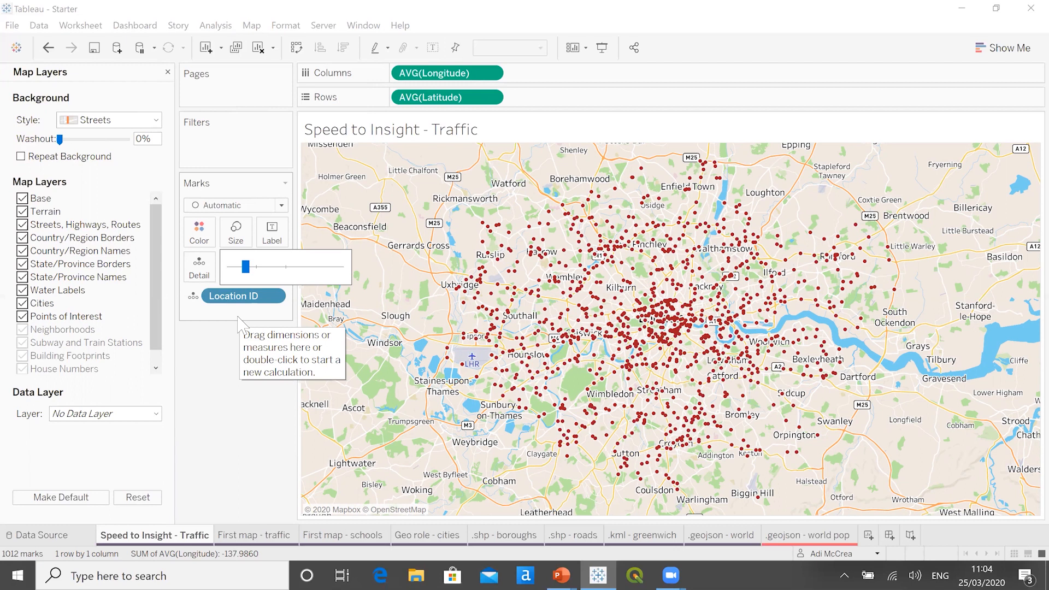
{"action": "left_click", "coordinate": [168, 72]}
- Size the station marks by the Bus measure and set their opacity to 81%
{"action": "left_click", "coordinate": [138, 322]}
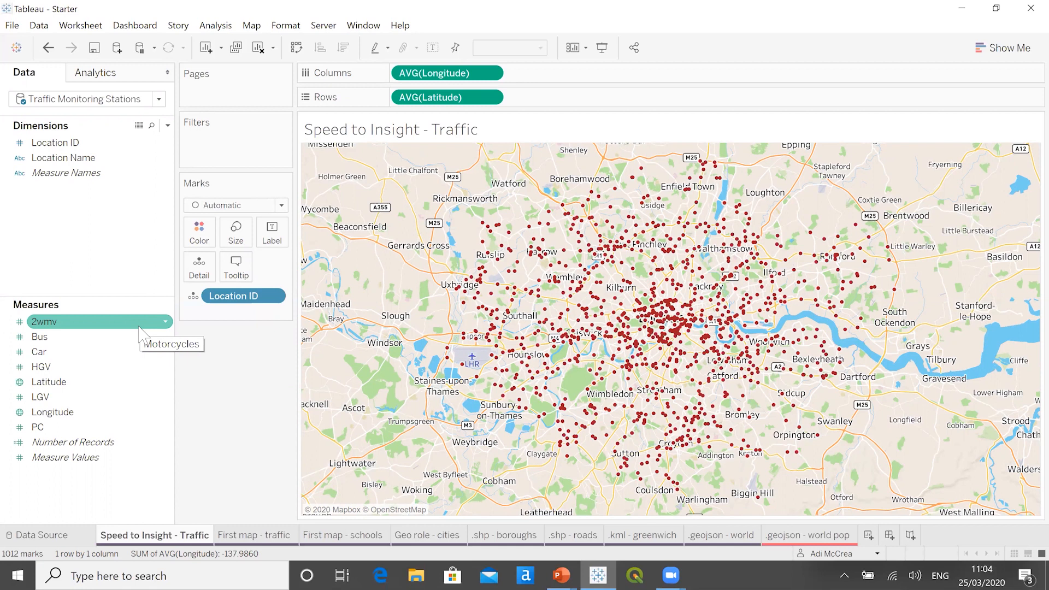
{"action": "left_click", "coordinate": [79, 352]}
{"action": "left_click", "coordinate": [70, 337]}
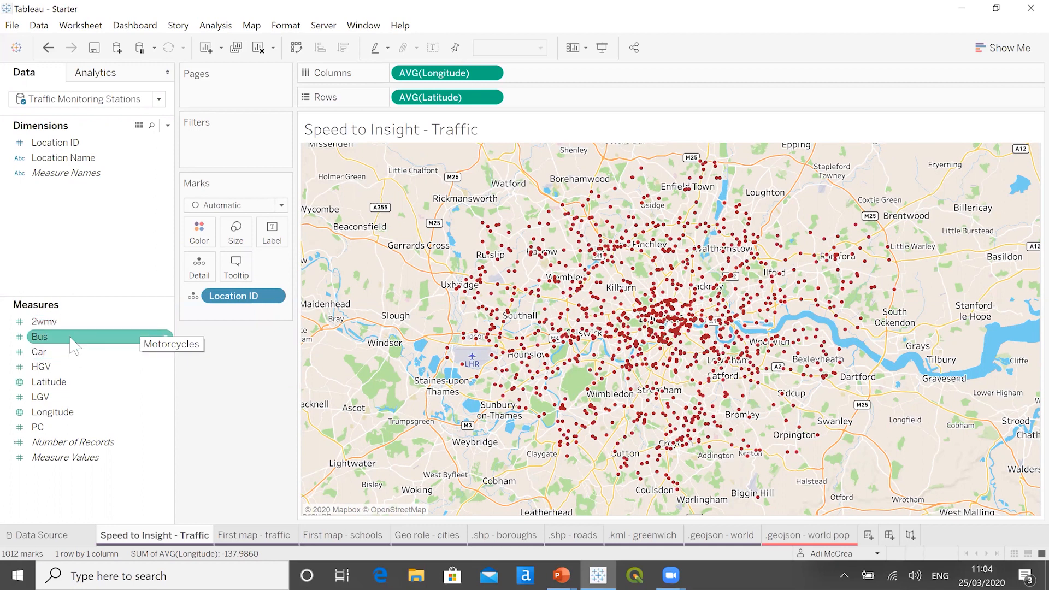
{"action": "left_click_drag", "start_coordinate": [70, 338], "coordinate": [260, 268]}
{"action": "left_click", "coordinate": [236, 231]}
{"action": "left_click", "coordinate": [199, 230]}
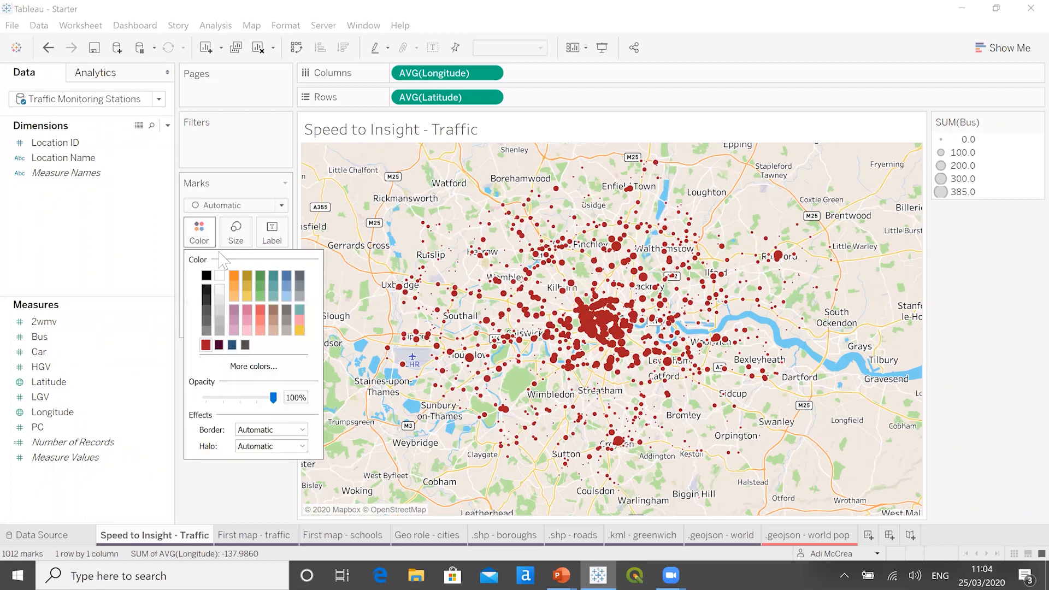
{"action": "left_click_drag", "start_coordinate": [273, 398], "coordinate": [261, 398]}
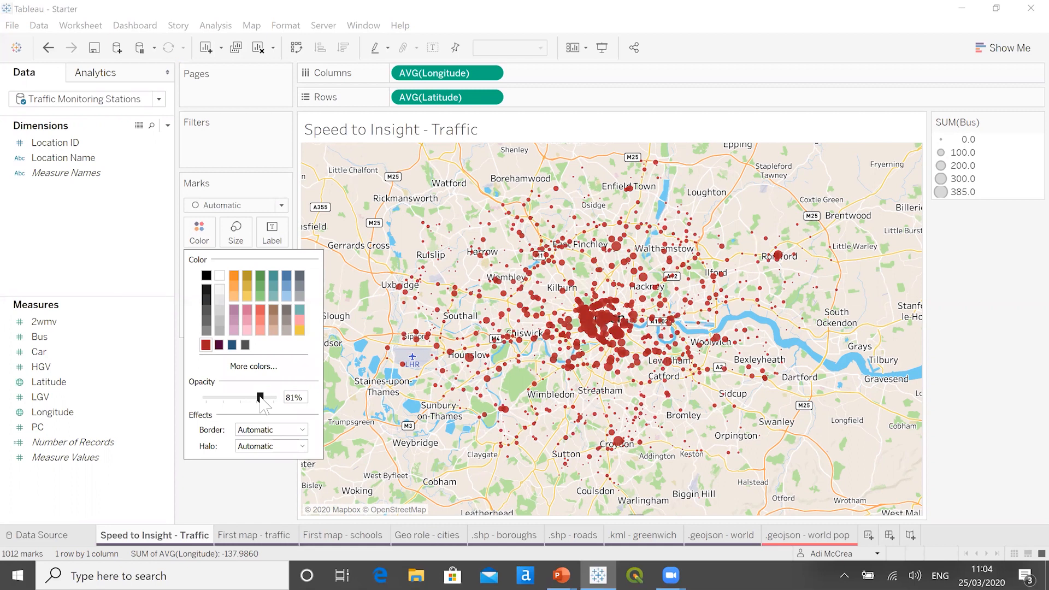
{"action": "left_click", "coordinate": [257, 481]}
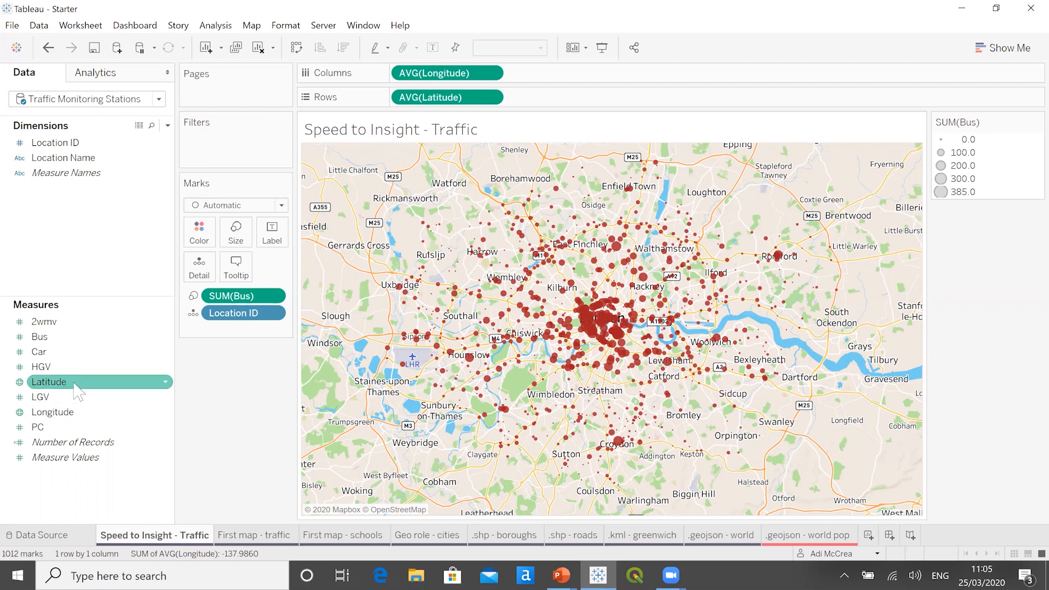
- Size the station marks by HGV instead of Bus, adjusting the overall mark size, and switch to the PowerPoint slide show
{"action": "left_click_drag", "start_coordinate": [73, 371], "coordinate": [269, 271]}
{"action": "left_click", "coordinate": [238, 234]}
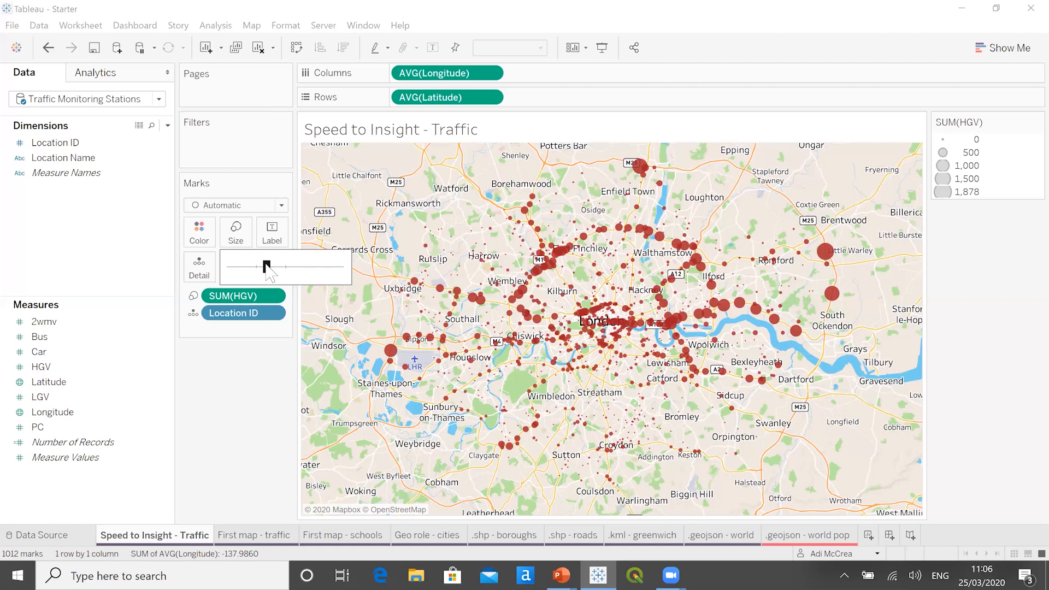
{"action": "key", "text": "alt+Tab"}
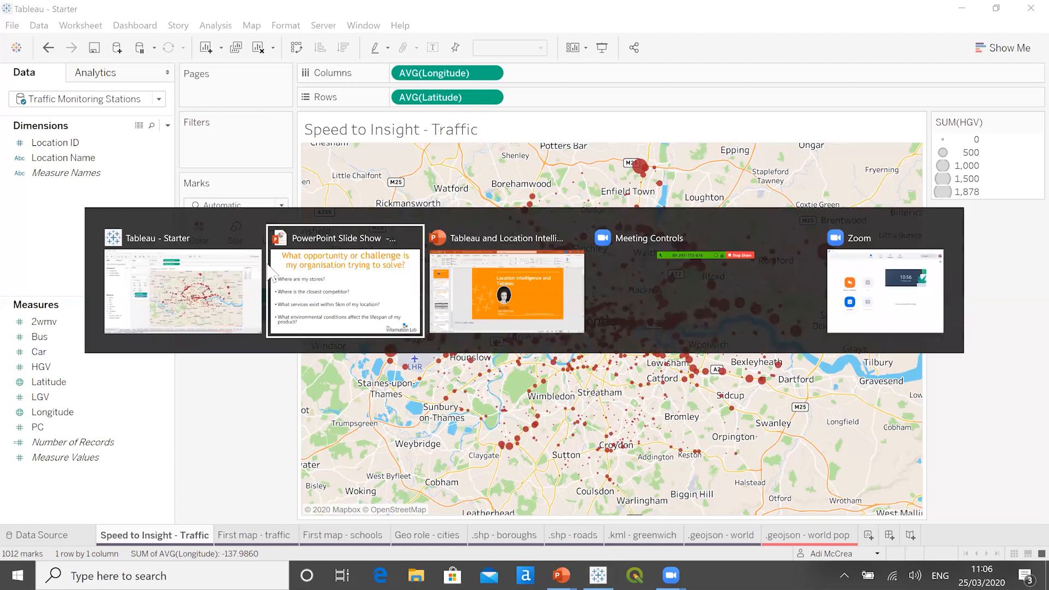
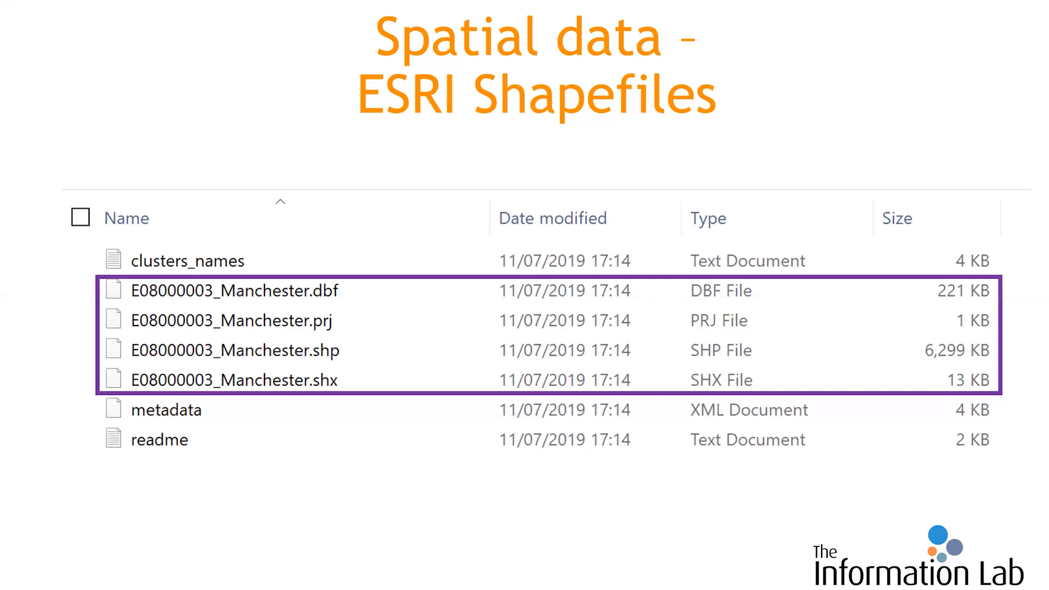
- Switch to Tableau and open the First map - traffic worksheet
{"action": "key", "text": "alt+Tab"}
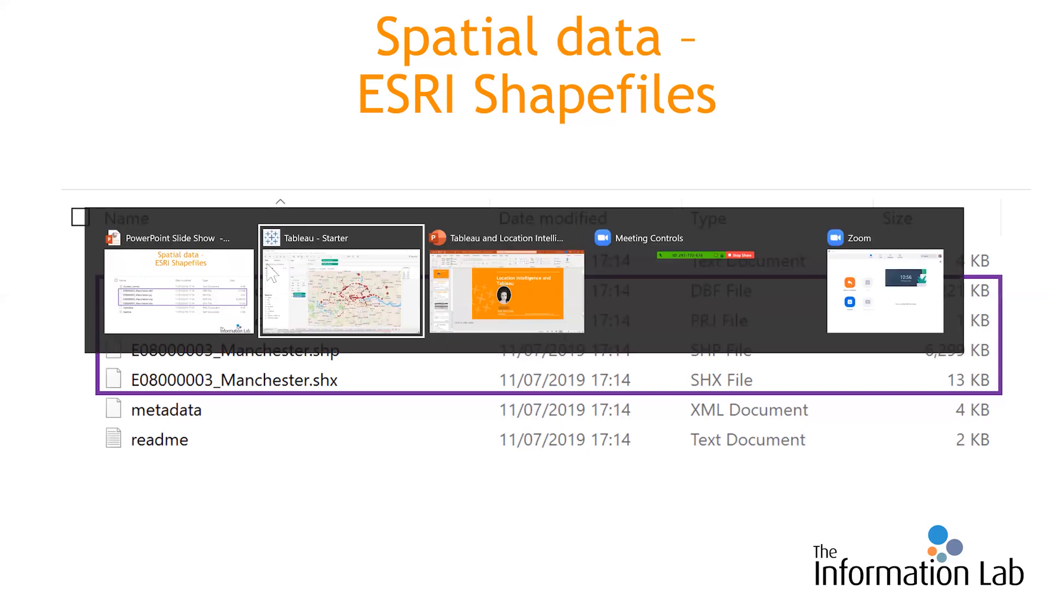
{"action": "left_click", "coordinate": [272, 273]}
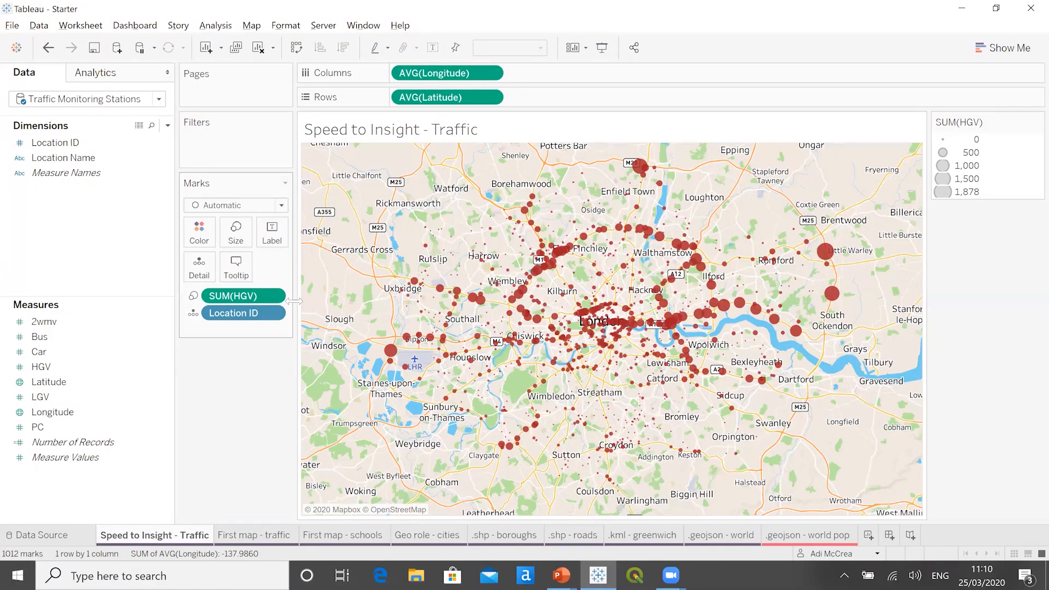
{"action": "left_click", "coordinate": [247, 540]}
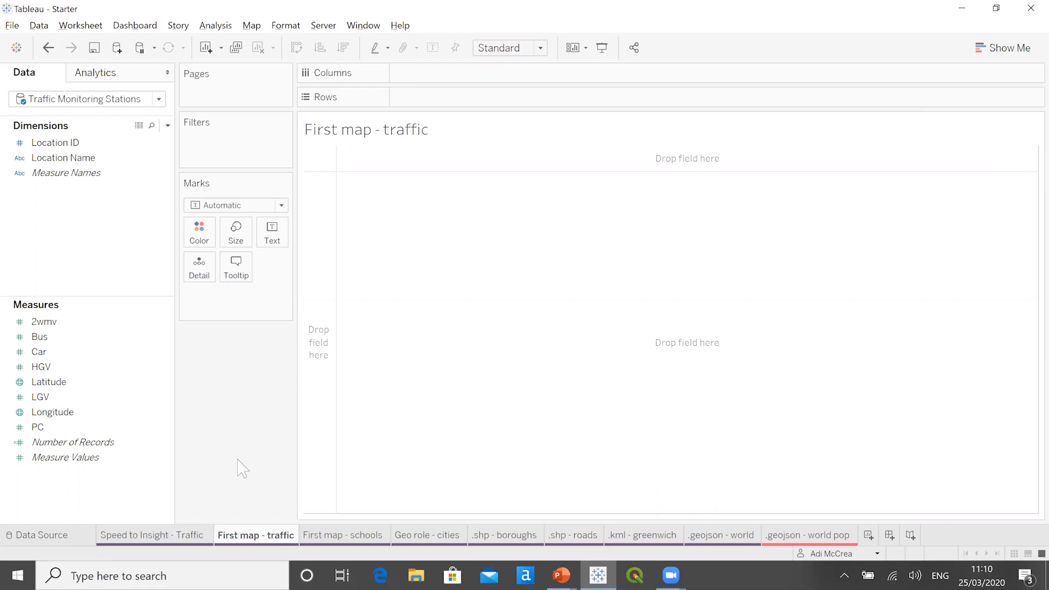
- Inspect the connection properties and the source table of the Traffic Monitoring Stations data source, and return to the First map - traffic sheet
{"action": "left_click_drag", "start_coordinate": [100, 118], "coordinate": [101, 166]}
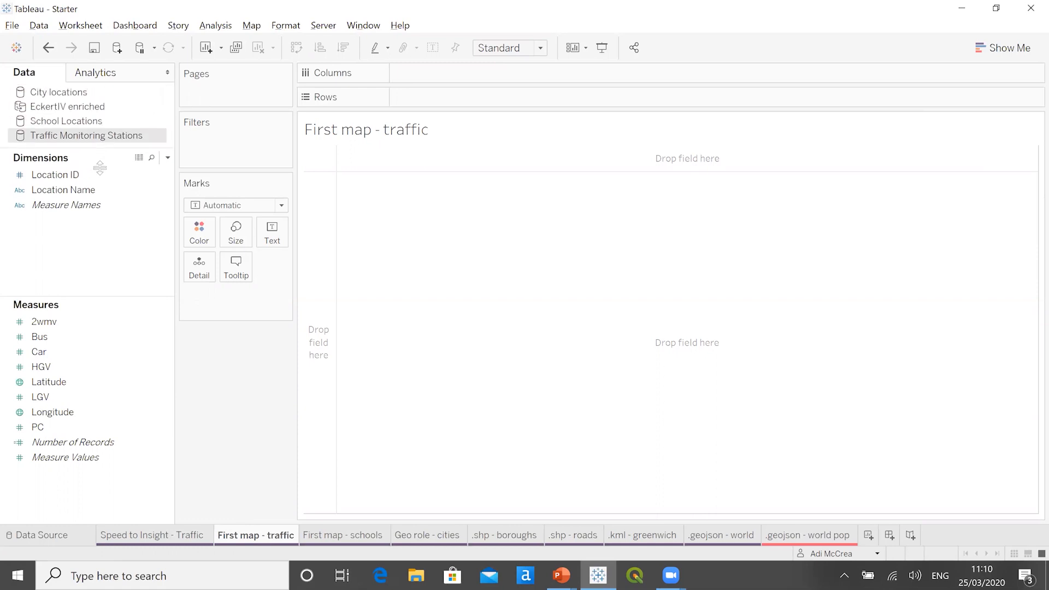
{"action": "right_click", "coordinate": [98, 140]}
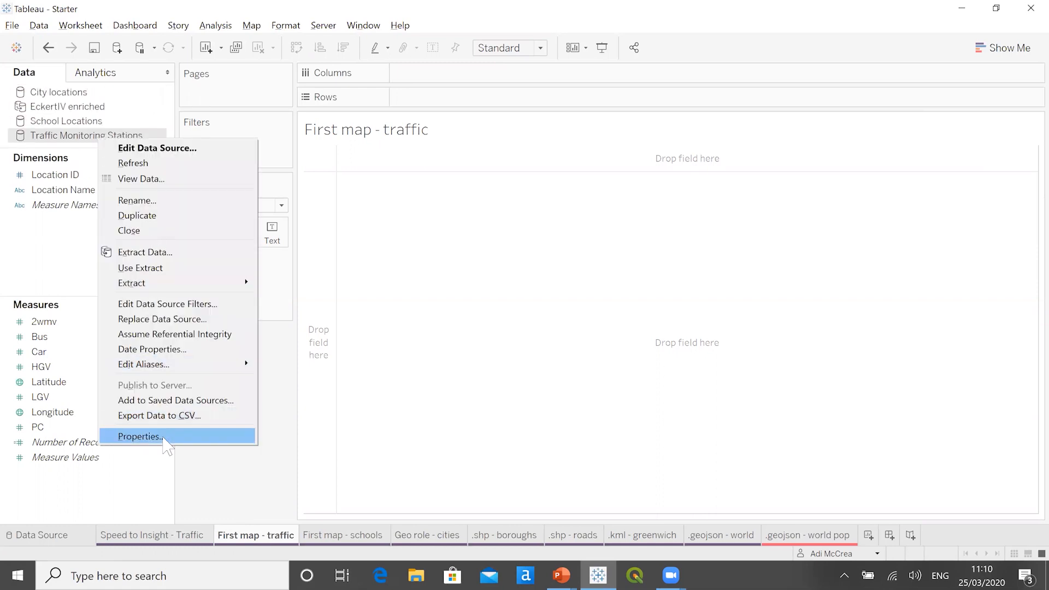
{"action": "left_click", "coordinate": [140, 437]}
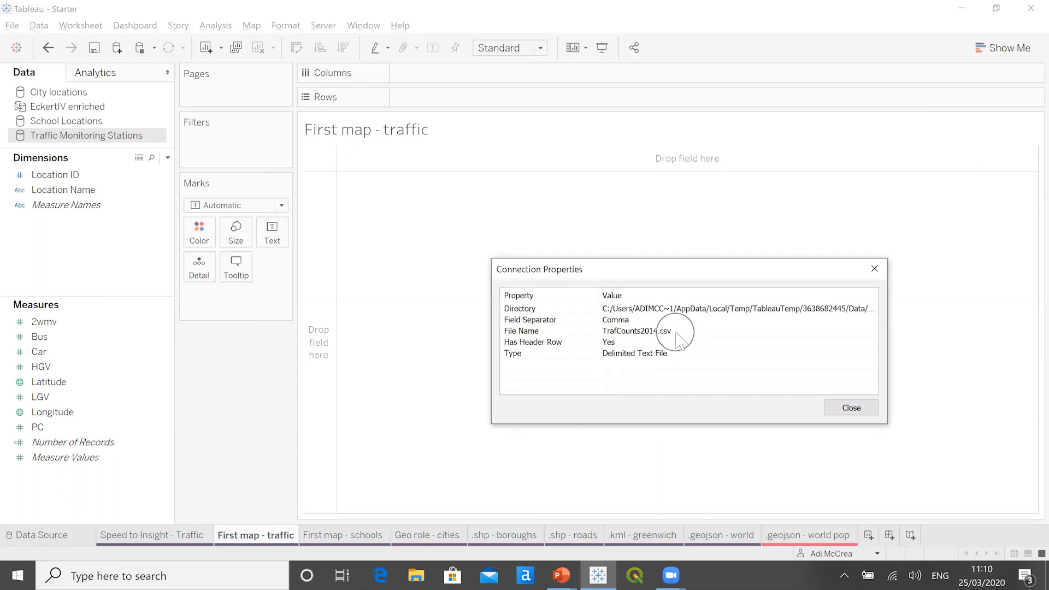
{"action": "left_click", "coordinate": [840, 418]}
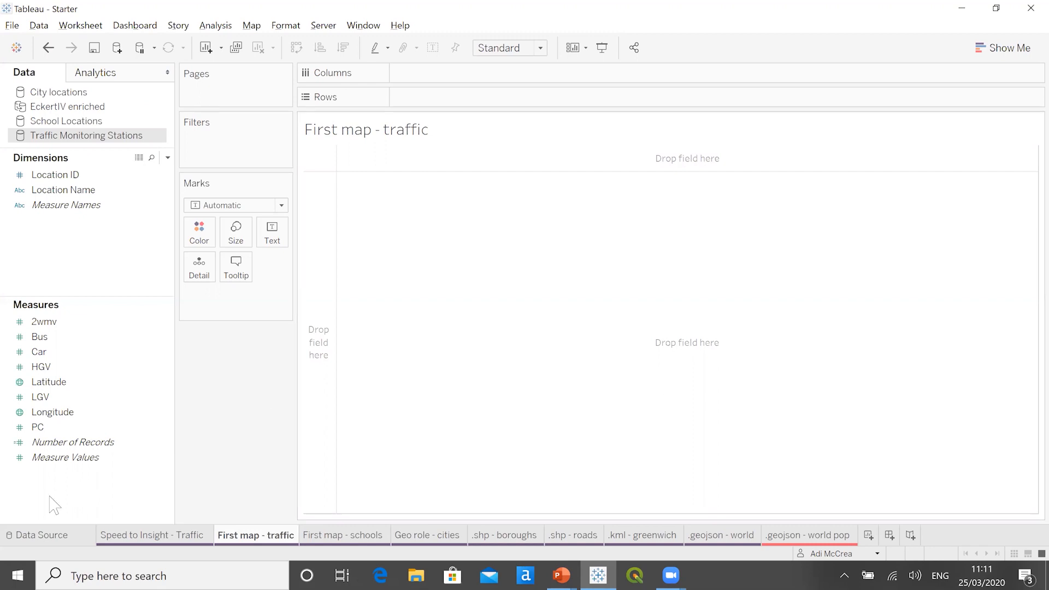
{"action": "left_click", "coordinate": [36, 536]}
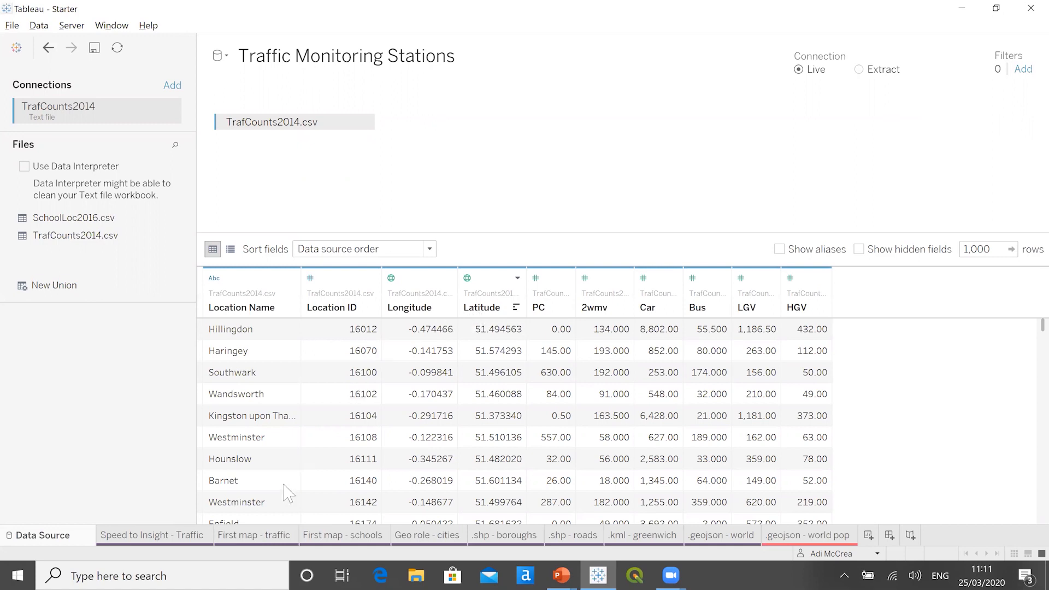
{"action": "left_click", "coordinate": [260, 537]}
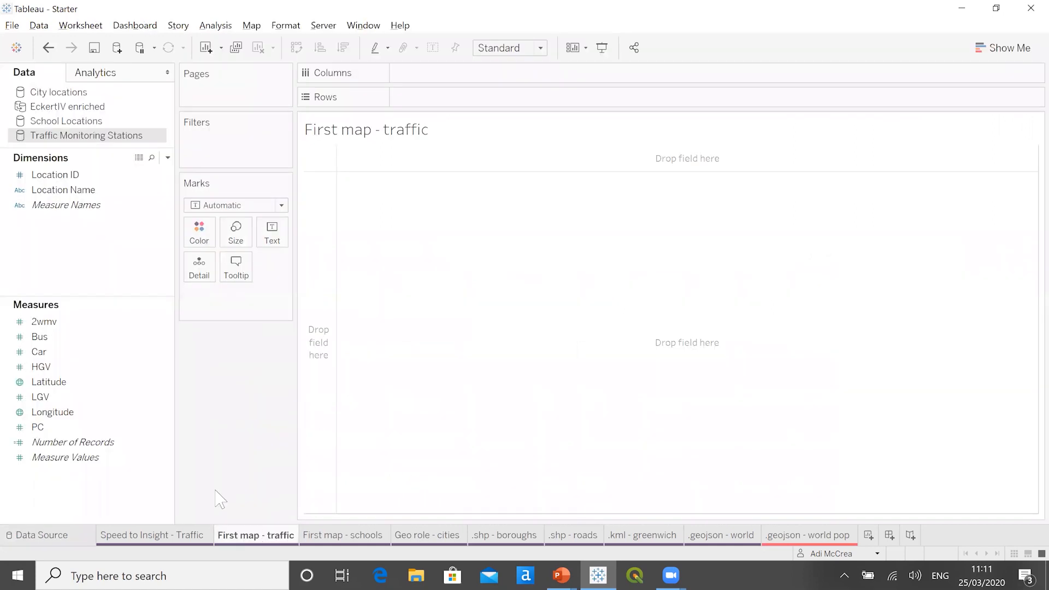
- Plot the stations from average Latitude and Longitude with Location ID as detail, and clear the sheet
{"action": "double_click", "coordinate": [72, 382]}
{"action": "double_click", "coordinate": [71, 412]}
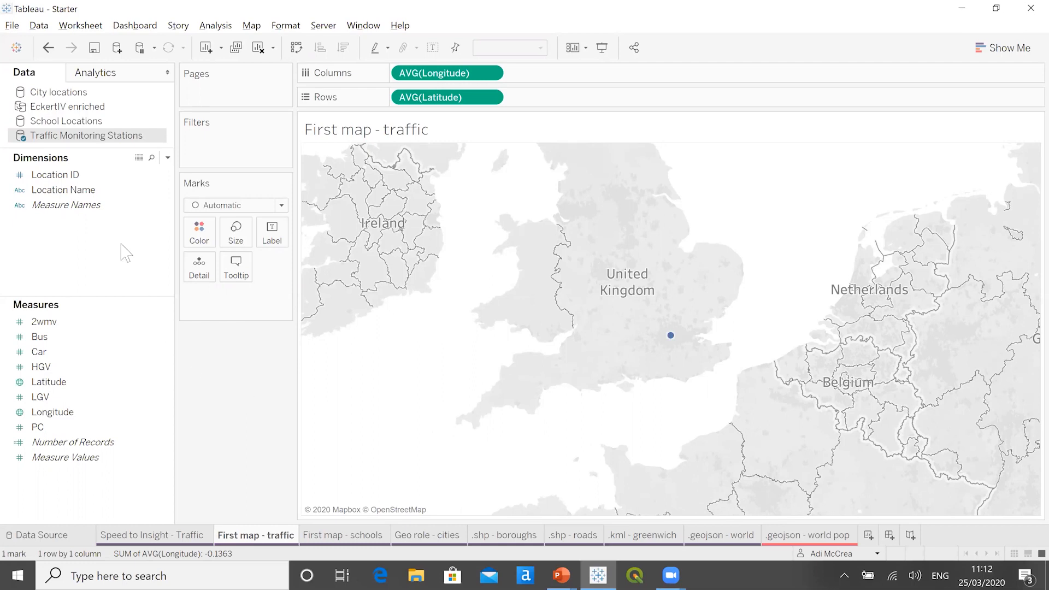
{"action": "left_click_drag", "start_coordinate": [108, 179], "coordinate": [251, 317]}
{"action": "left_click", "coordinate": [237, 239]}
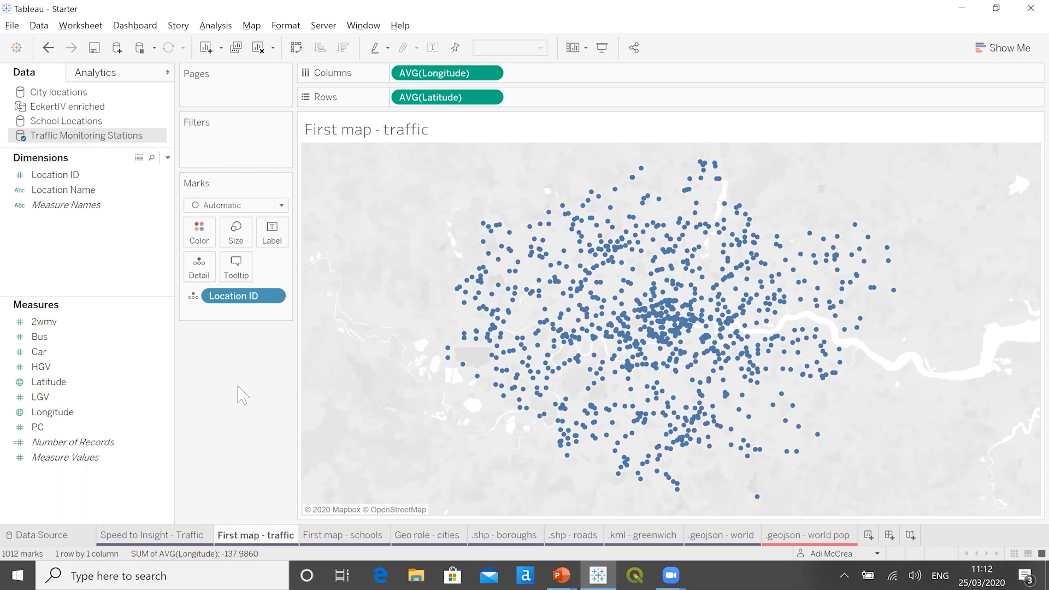
{"action": "left_click", "coordinate": [258, 48]}
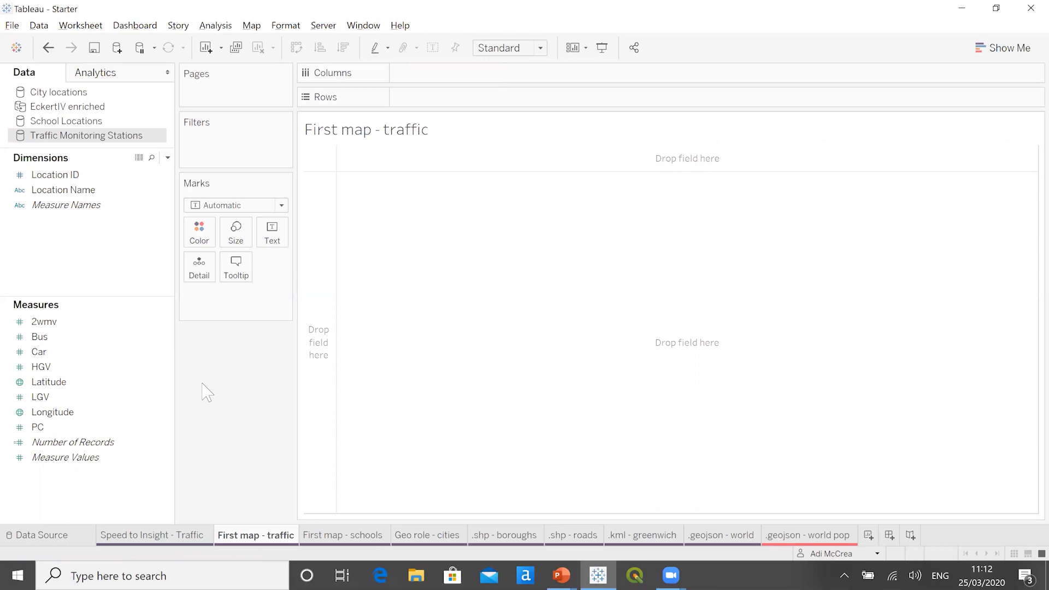
- Convert the Latitude and Longitude measures to dimensions and plot the stations on a map with them
{"action": "left_click", "coordinate": [140, 382]}
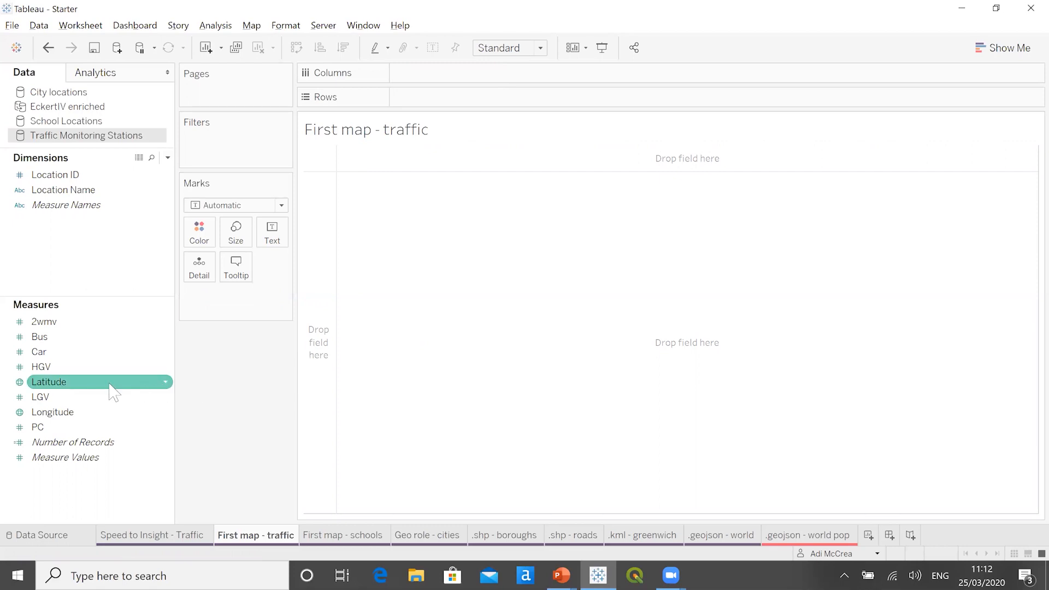
{"action": "left_click", "coordinate": [97, 413], "text": "ctrl"}
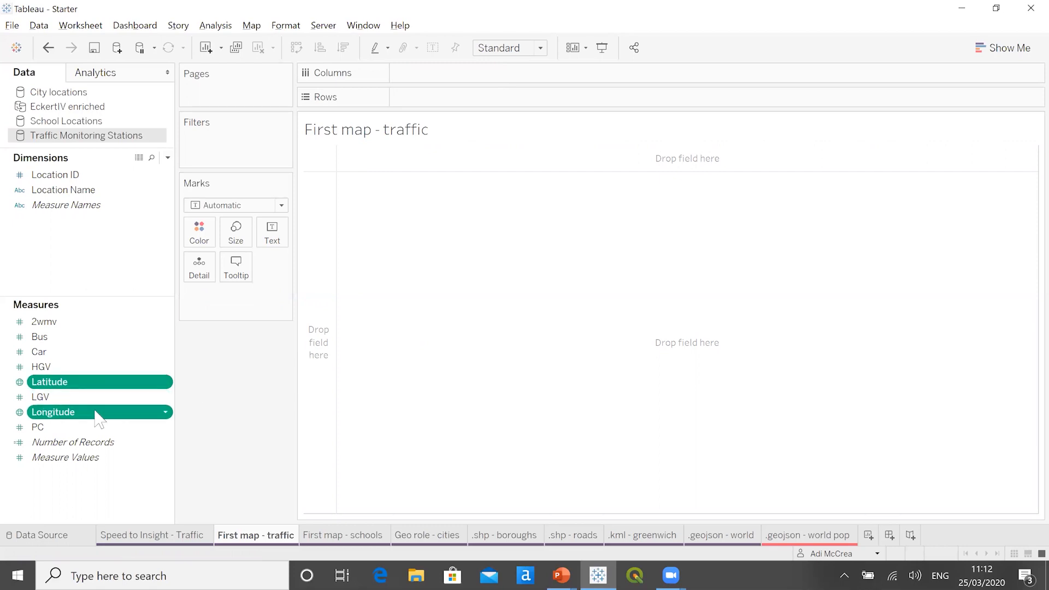
{"action": "left_click_drag", "start_coordinate": [104, 393], "coordinate": [101, 266]}
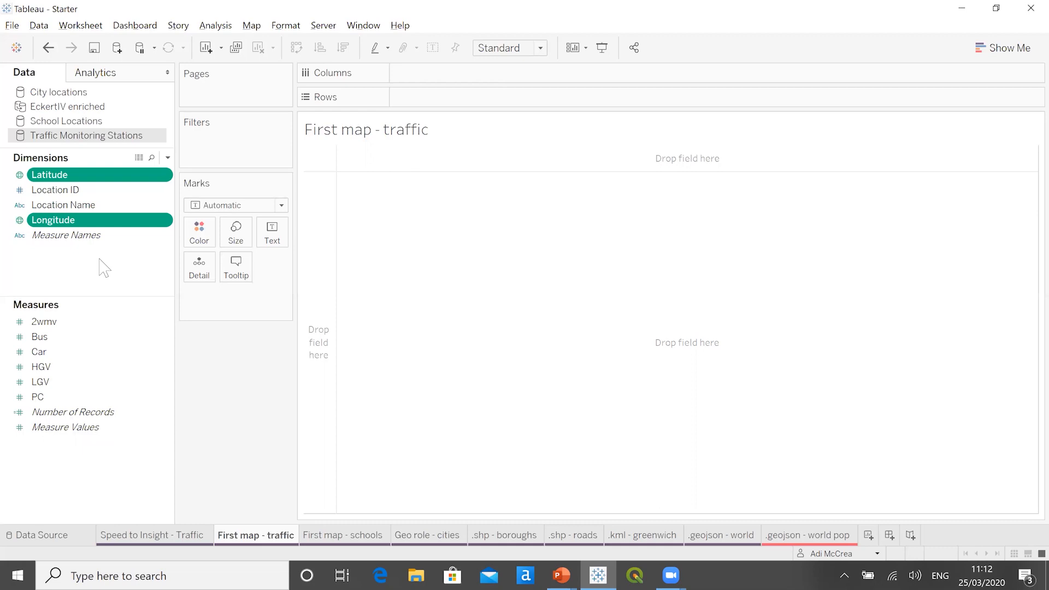
{"action": "left_click", "coordinate": [104, 267]}
{"action": "double_click", "coordinate": [97, 174]}
{"action": "double_click", "coordinate": [96, 221]}
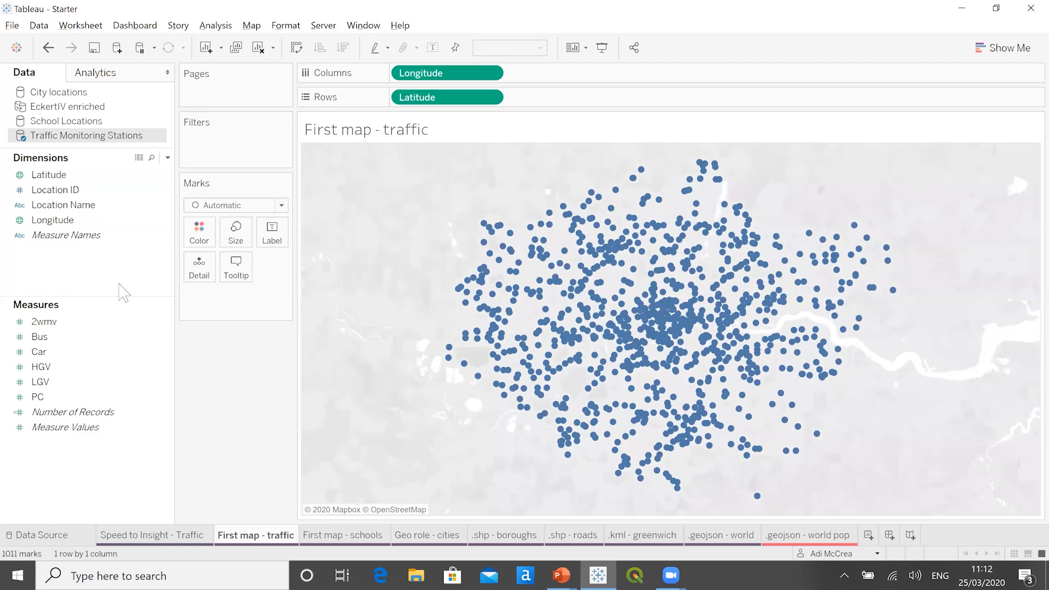
- Make the station marks on the map slightly smaller
{"action": "left_click", "coordinate": [249, 243]}
{"action": "left_click_drag", "start_coordinate": [260, 263], "coordinate": [252, 267]}
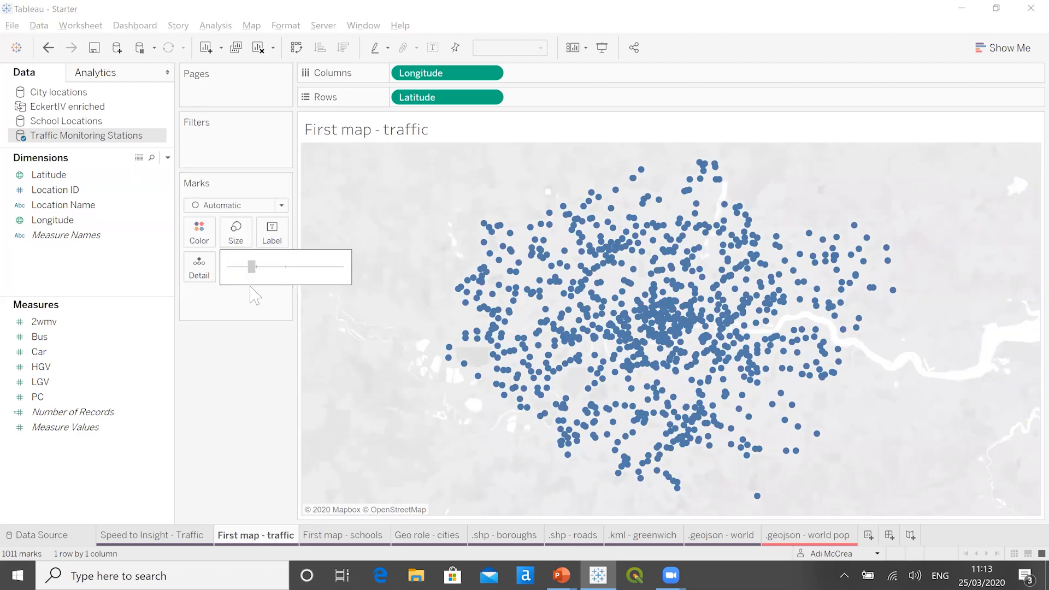
{"action": "left_click", "coordinate": [232, 345]}
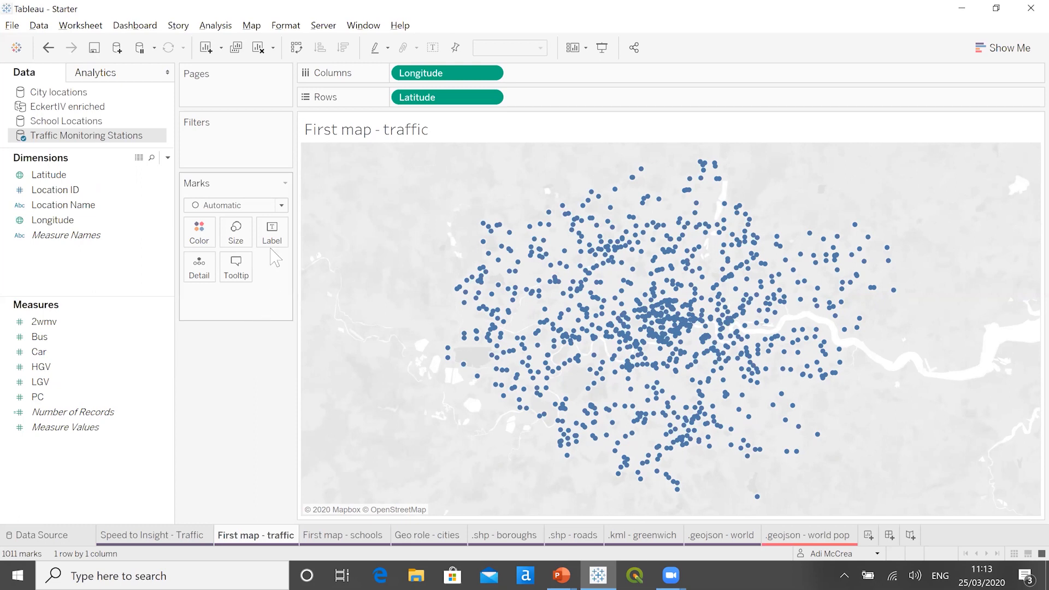
- Change the mark type to Shape, try the filled plus, right-pointing triangle and square, and settle on the filled circle
{"action": "left_click", "coordinate": [282, 206]}
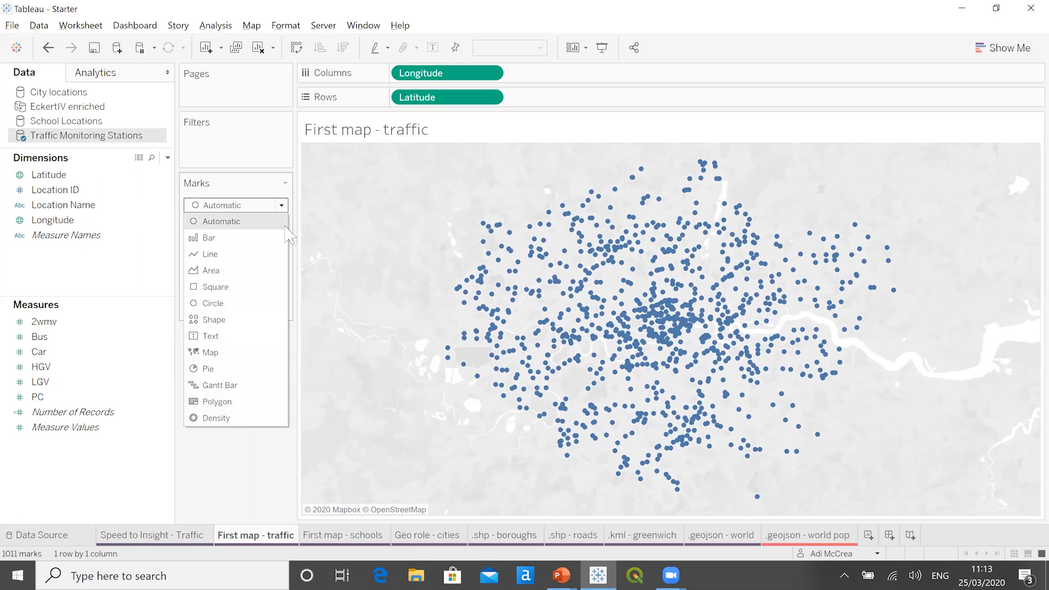
{"action": "left_click", "coordinate": [244, 322]}
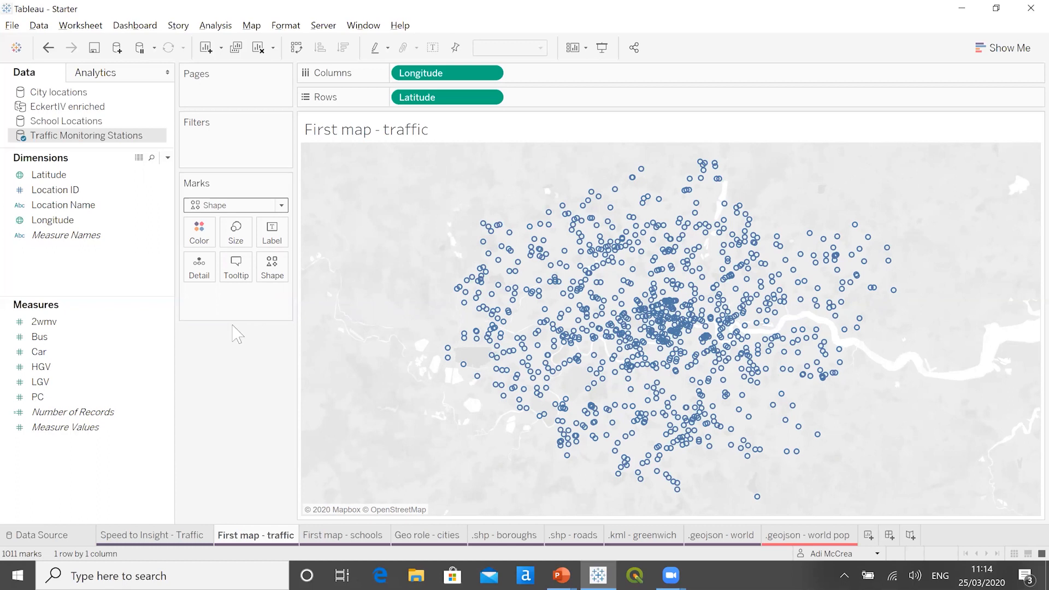
{"action": "left_click", "coordinate": [277, 279]}
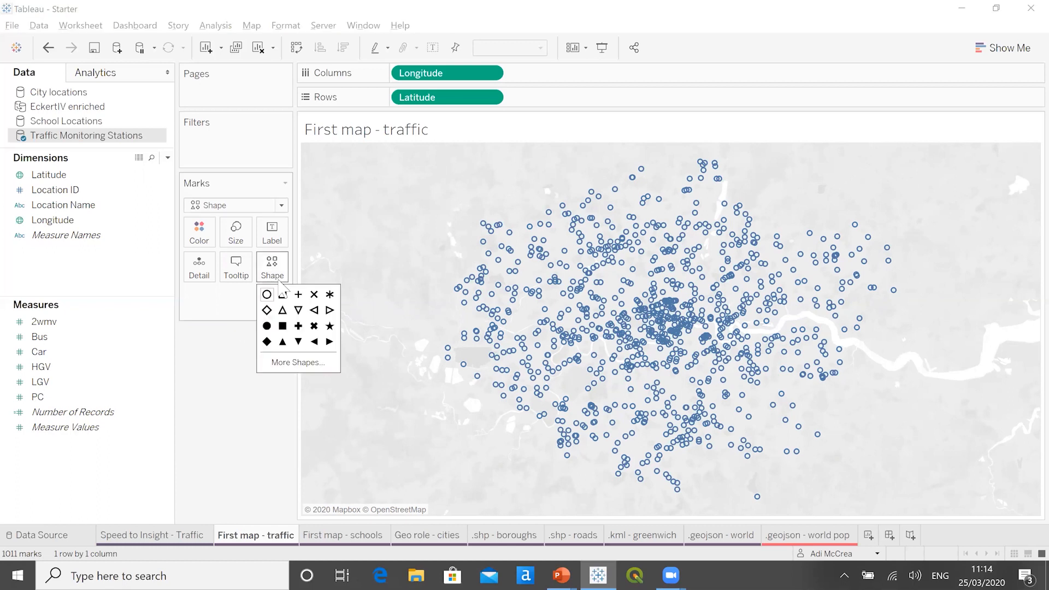
{"action": "left_click", "coordinate": [299, 326]}
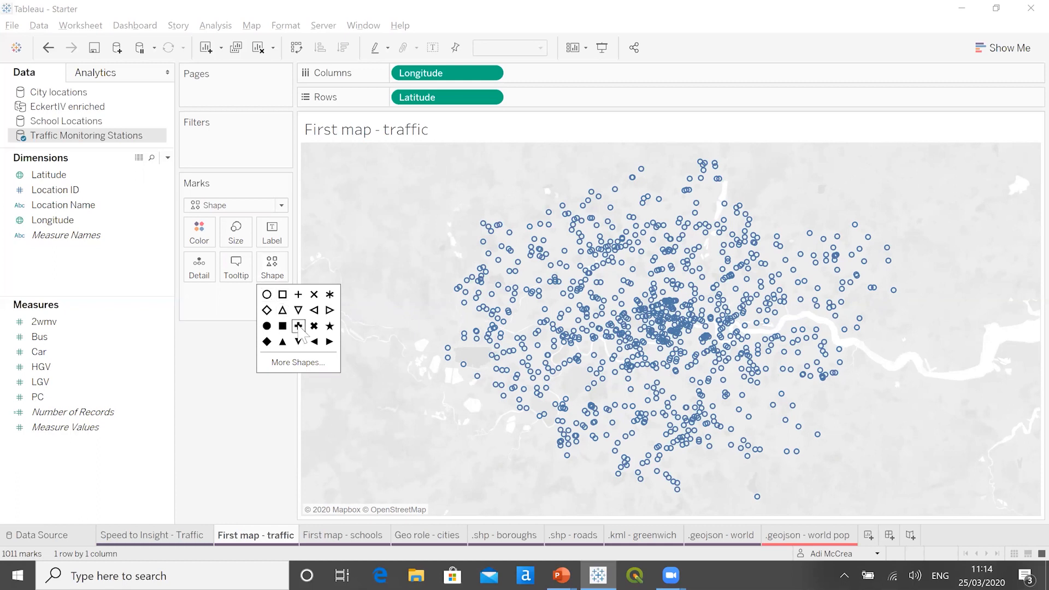
{"action": "left_click", "coordinate": [330, 342]}
{"action": "left_click", "coordinate": [330, 342]}
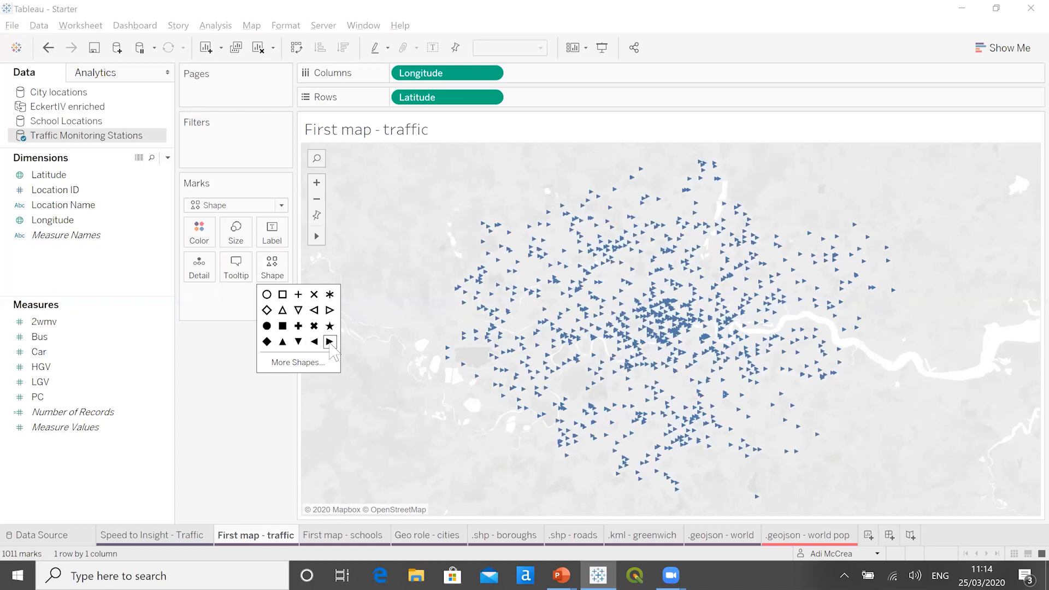
{"action": "left_click", "coordinate": [283, 326]}
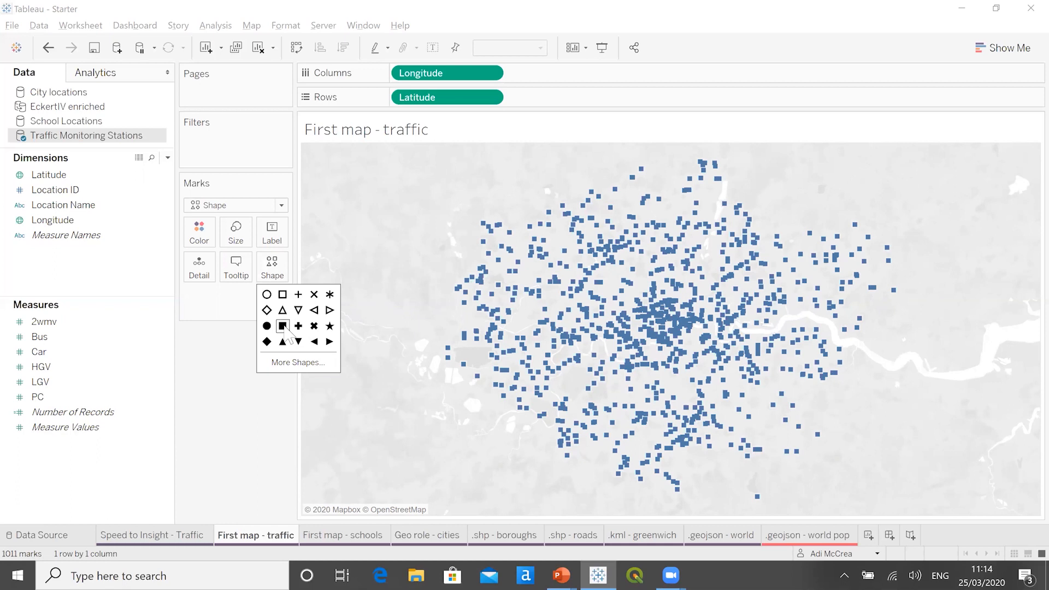
{"action": "left_click", "coordinate": [267, 326]}
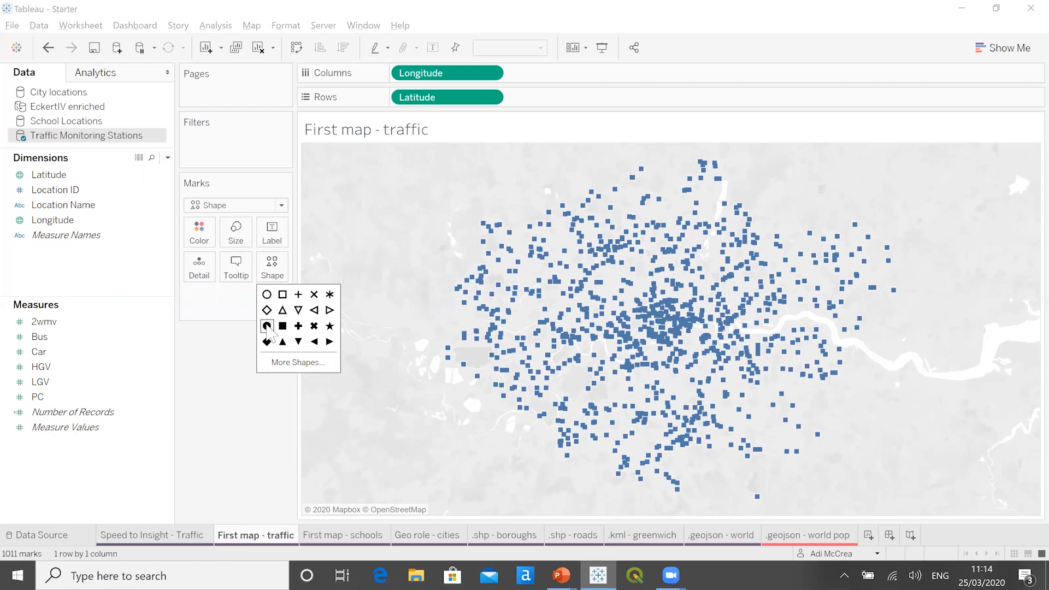
{"action": "left_click", "coordinate": [228, 340]}
- Color the station marks dark purple with slightly reduced opacity and make them a little smaller
{"action": "left_click", "coordinate": [201, 237]}
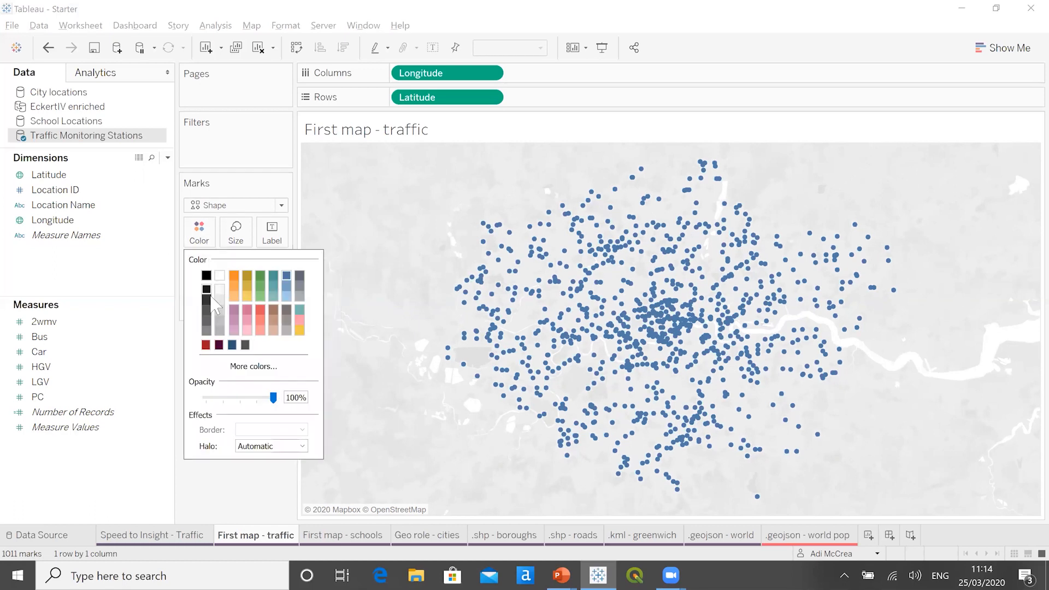
{"action": "left_click", "coordinate": [219, 345]}
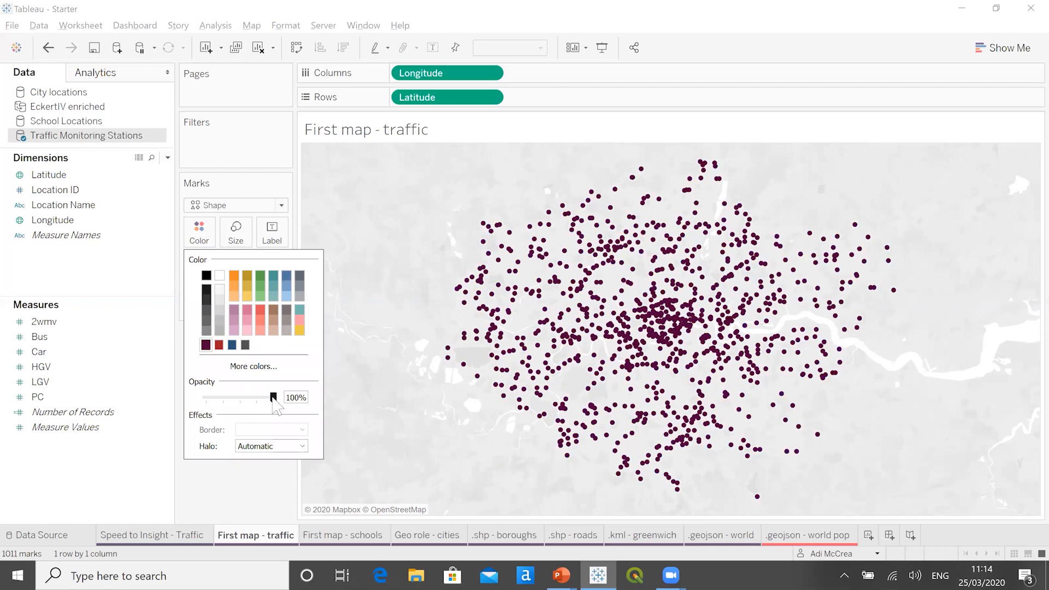
{"action": "left_click_drag", "start_coordinate": [273, 400], "coordinate": [270, 401]}
{"action": "left_click", "coordinate": [236, 232]}
{"action": "left_click_drag", "start_coordinate": [252, 268], "coordinate": [246, 268]}
{"action": "left_click", "coordinate": [236, 384]}
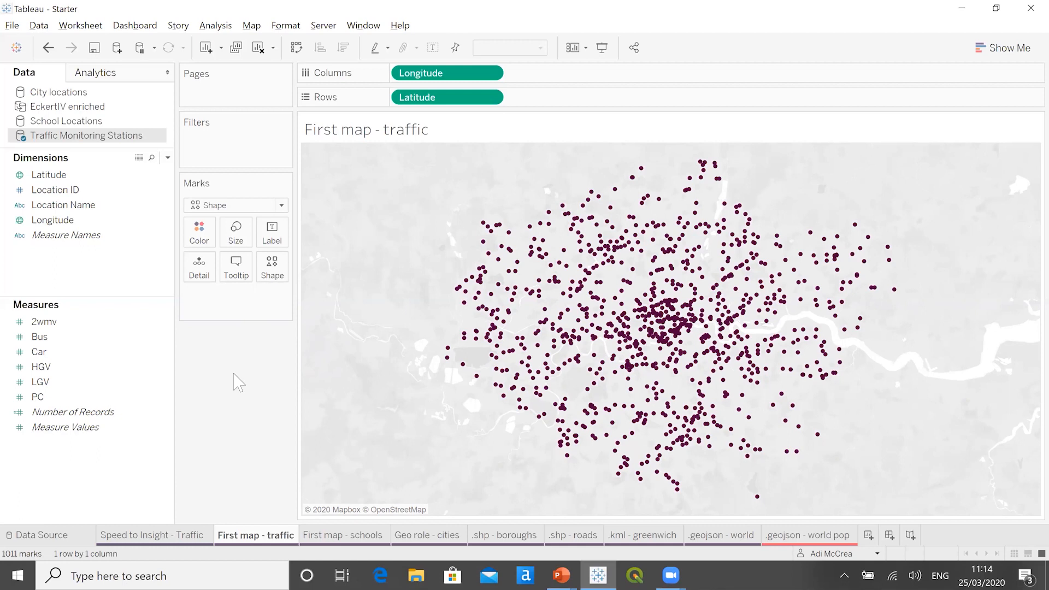
- On the First map - schools worksheet, select the School Locations data source and expand its School Details folder
{"action": "left_click", "coordinate": [314, 538]}
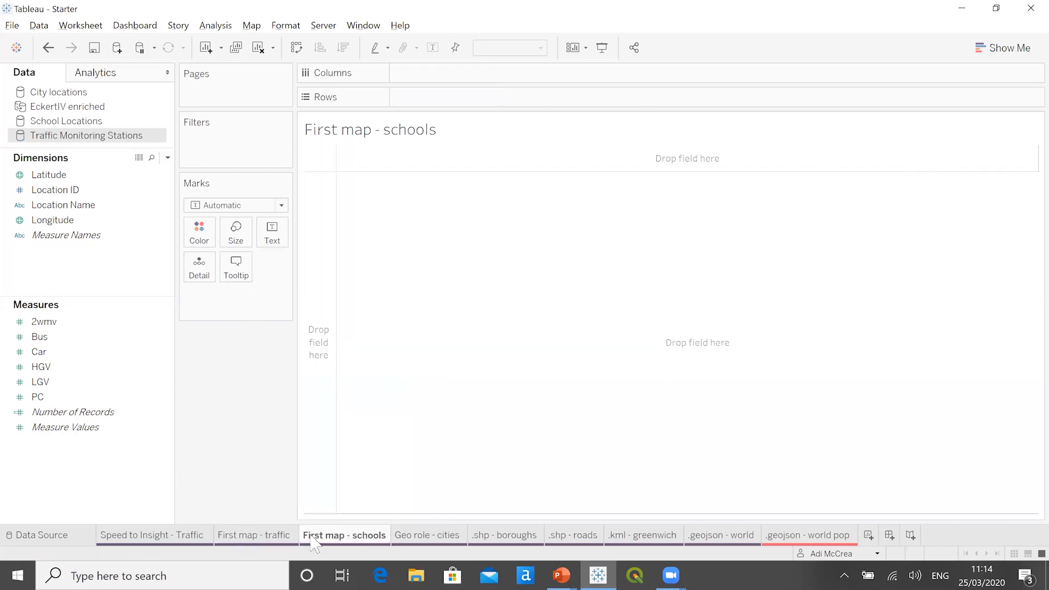
{"action": "left_click", "coordinate": [100, 122]}
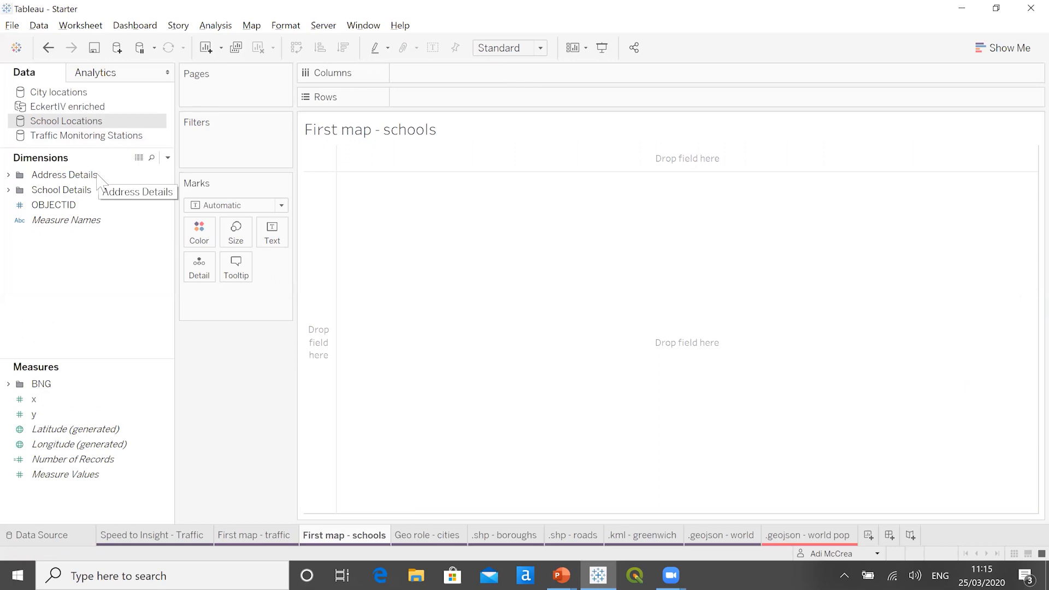
{"action": "left_click", "coordinate": [8, 190]}
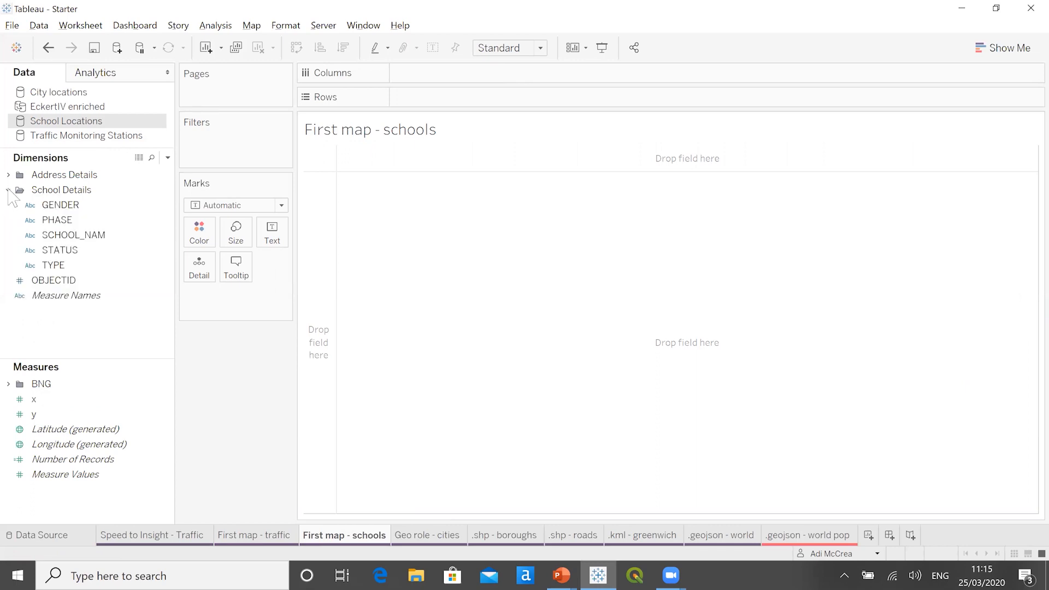
- View the field descriptions of GENDER and STATUS to check which values each one contains
{"action": "left_click", "coordinate": [82, 210]}
{"action": "right_click", "coordinate": [82, 205]}
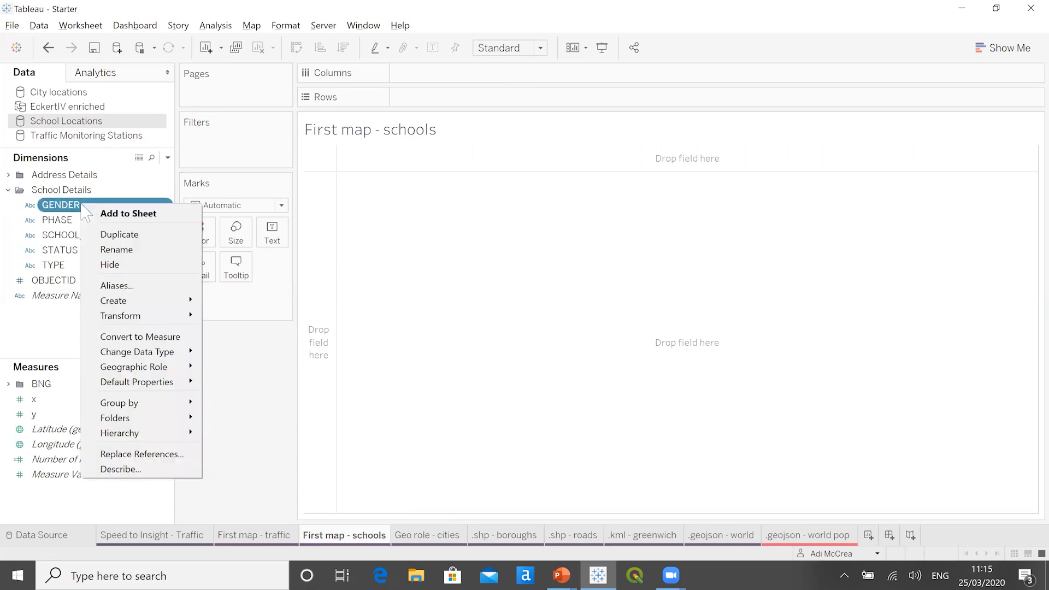
{"action": "left_click", "coordinate": [122, 468]}
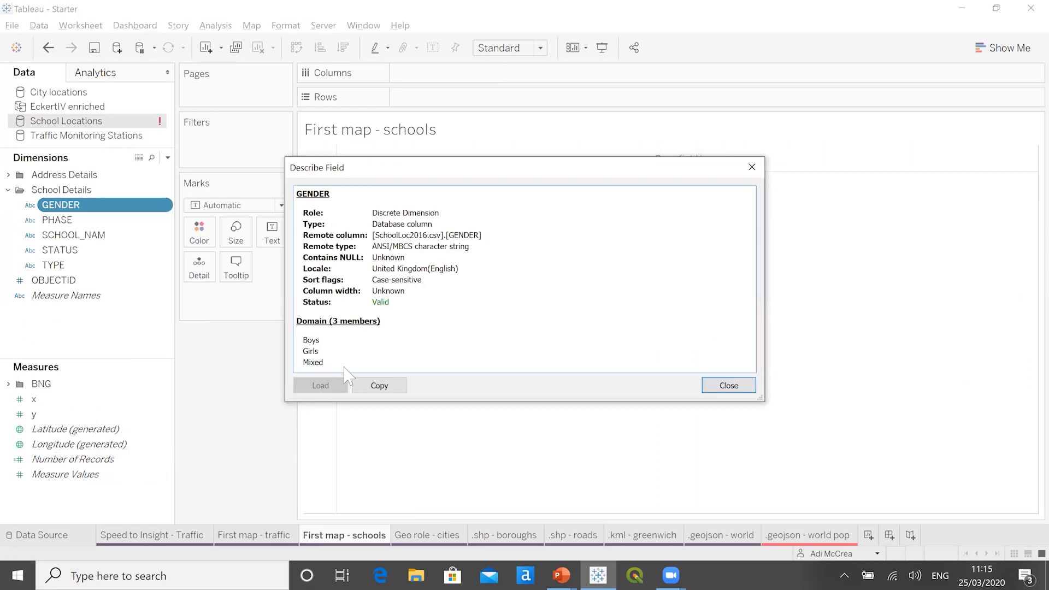
{"action": "left_click", "coordinate": [729, 385]}
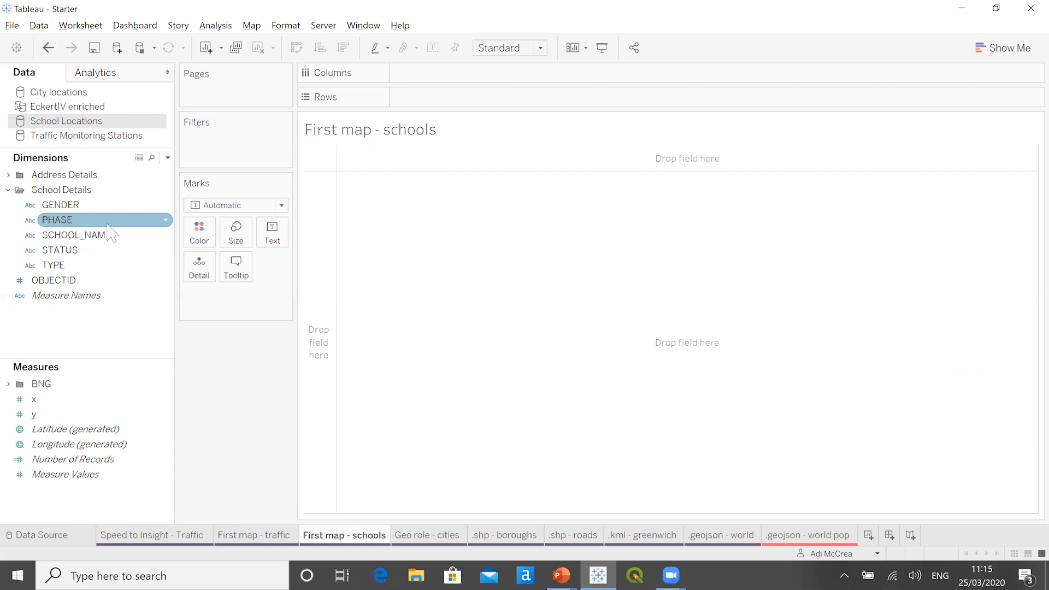
{"action": "right_click", "coordinate": [77, 251]}
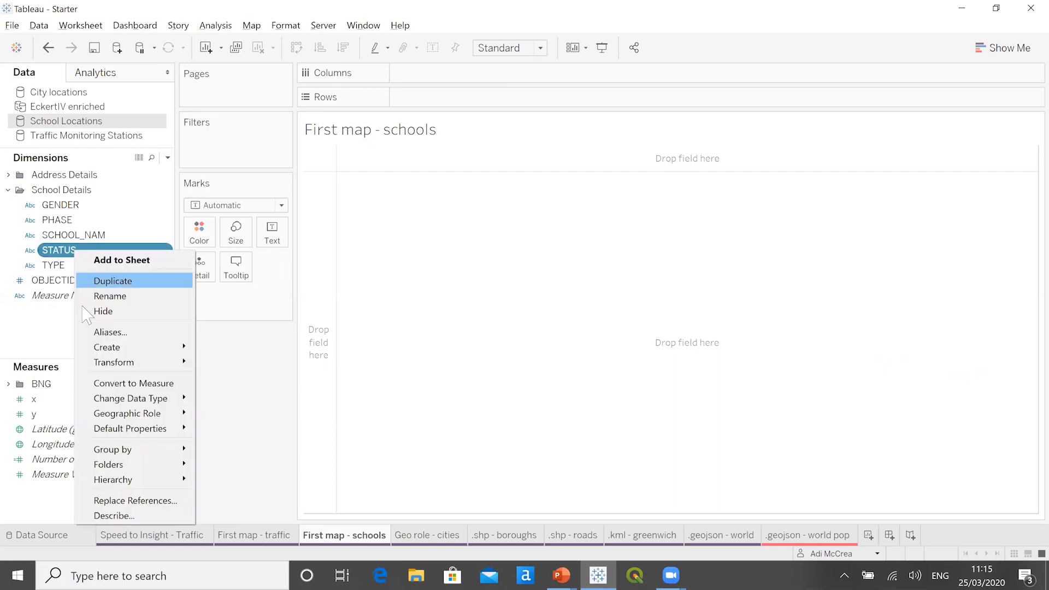
{"action": "left_click", "coordinate": [112, 516]}
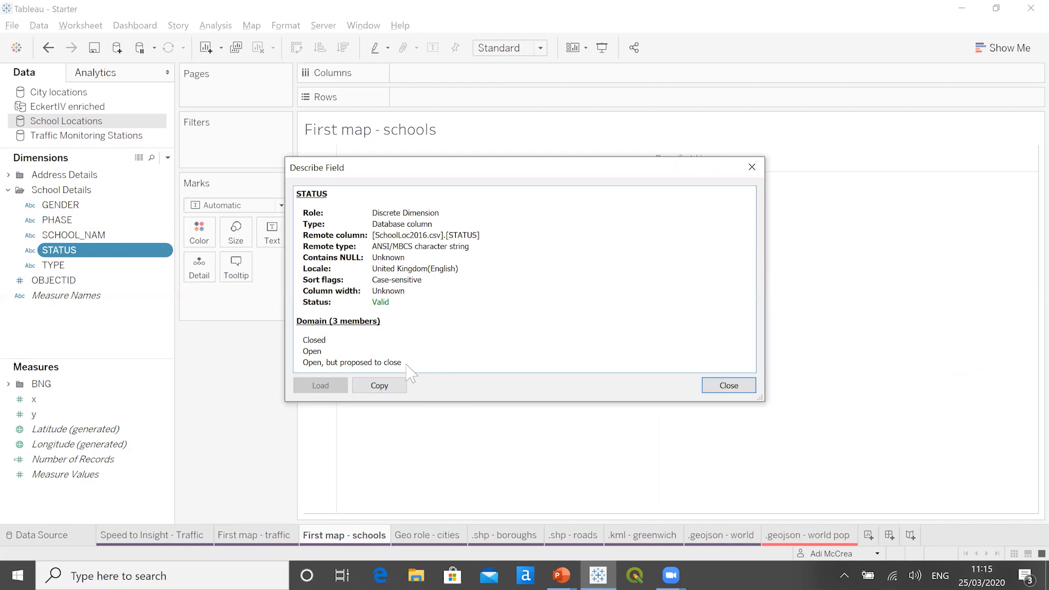
- Close the STATUS description, collapse School Details and check which fields the Address Details folder contains
{"action": "left_click", "coordinate": [714, 389]}
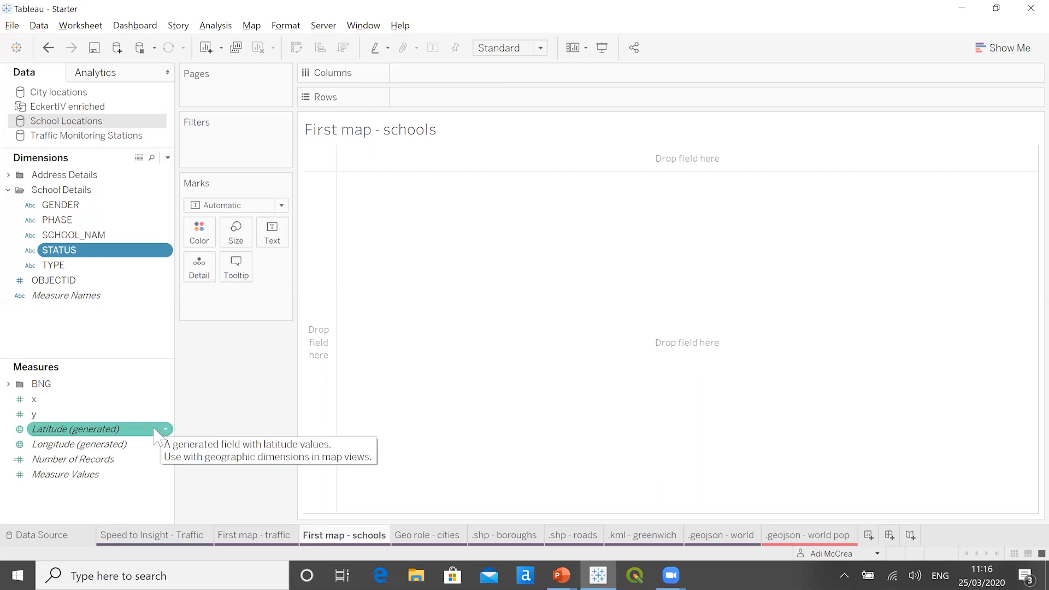
{"action": "key", "text": "ctrl"}
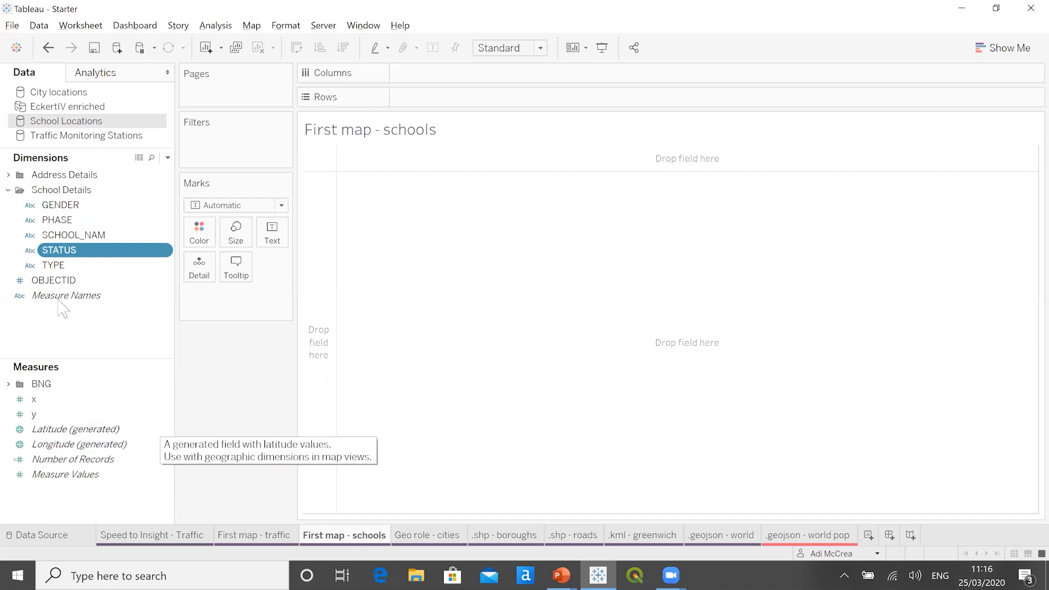
{"action": "left_click", "coordinate": [8, 190]}
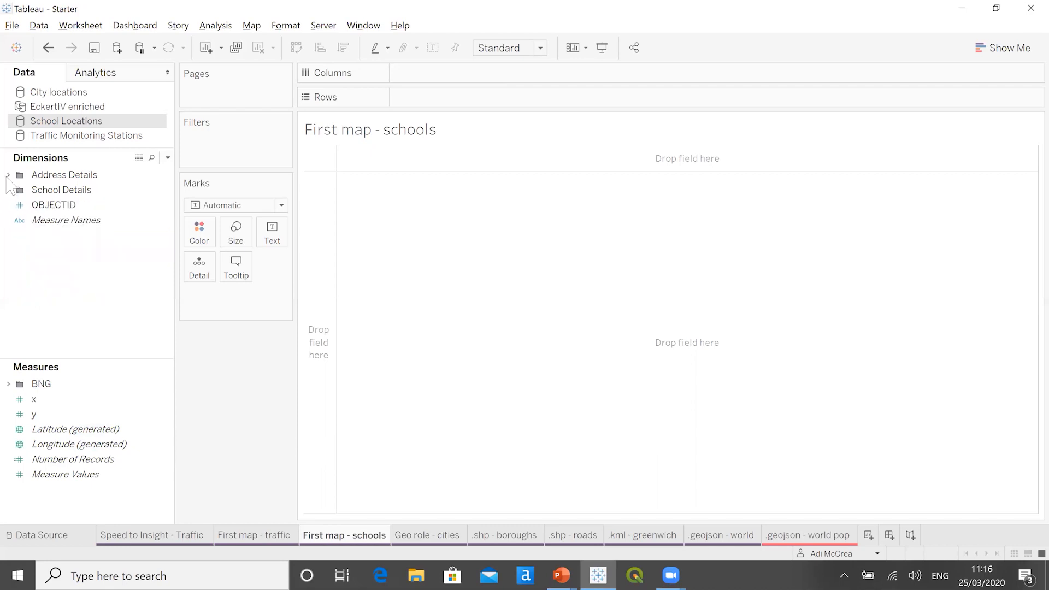
{"action": "left_click", "coordinate": [8, 174]}
{"action": "left_click", "coordinate": [51, 189]}
{"action": "left_click", "coordinate": [74, 220]}
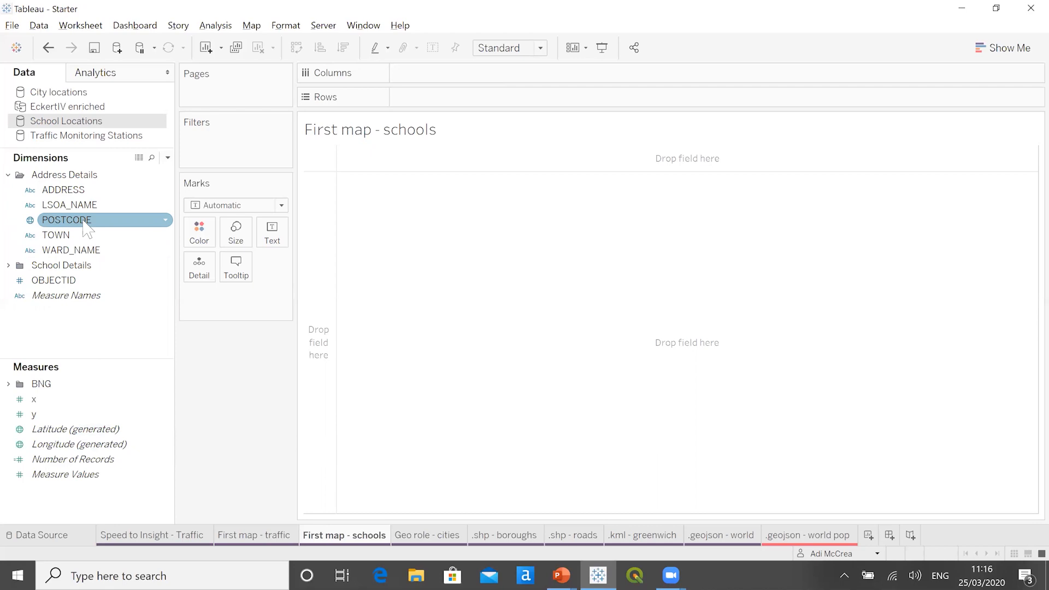
{"action": "left_click", "coordinate": [8, 175]}
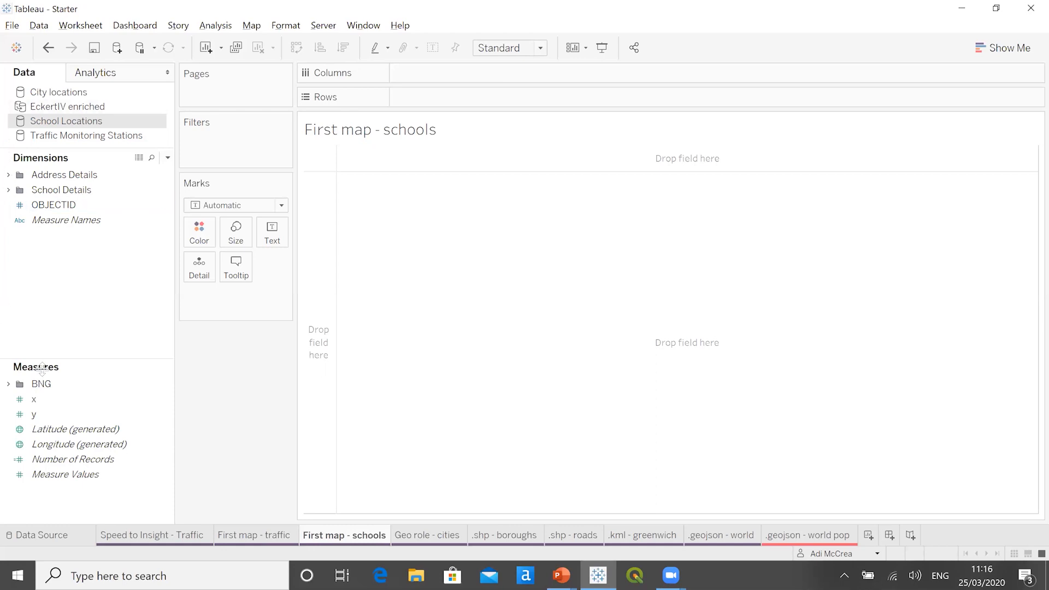
- Rename the x measure in the School Locations data source as Longitude
{"action": "left_click", "coordinate": [56, 400]}
{"action": "right_click", "coordinate": [57, 403]}
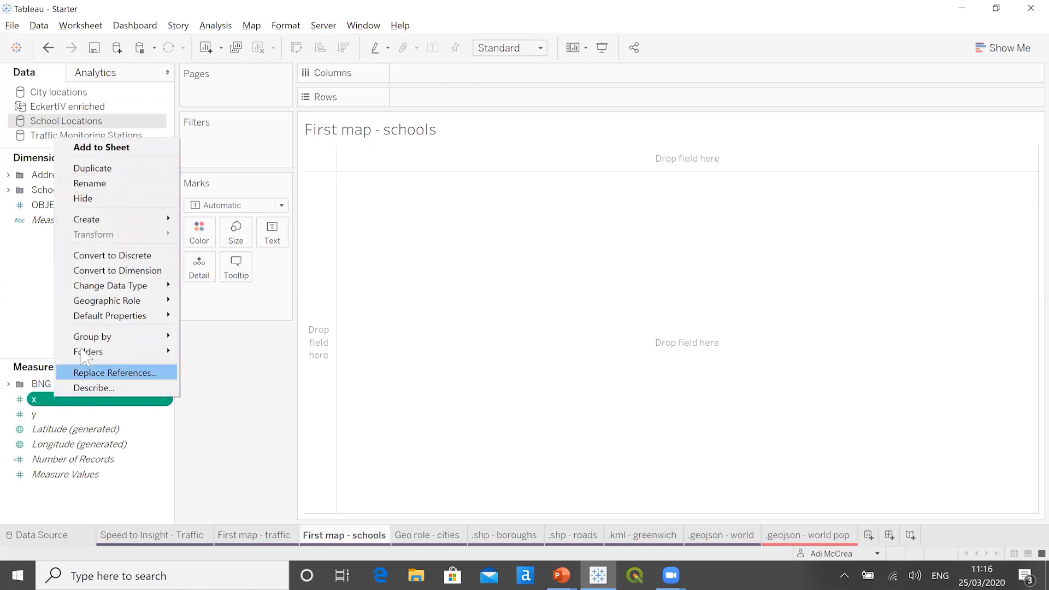
{"action": "left_click", "coordinate": [89, 183]}
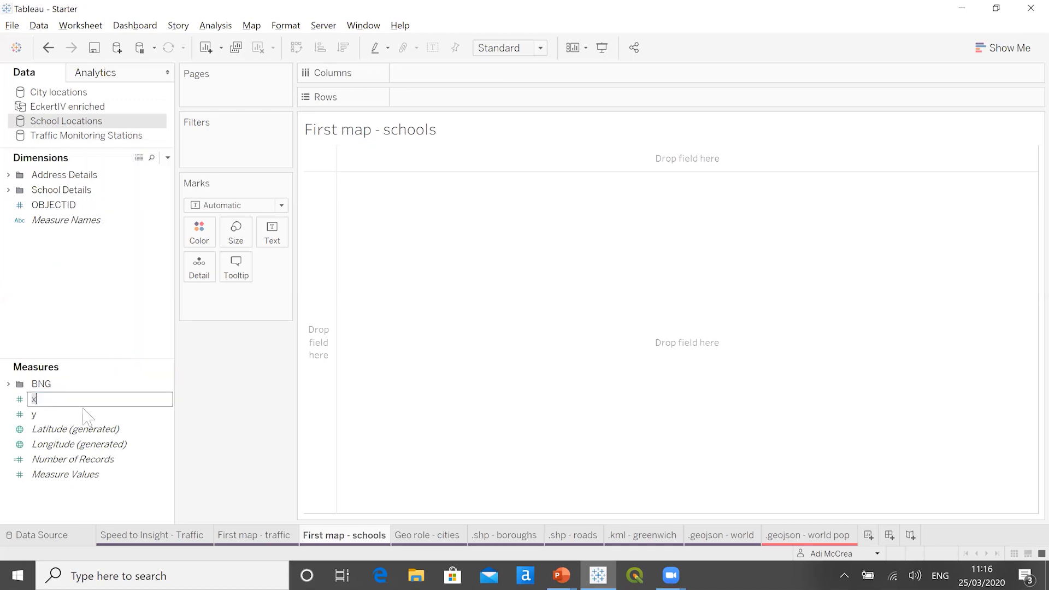
{"action": "key", "text": "BackSpace"}
{"action": "type", "text": "Longitude"}
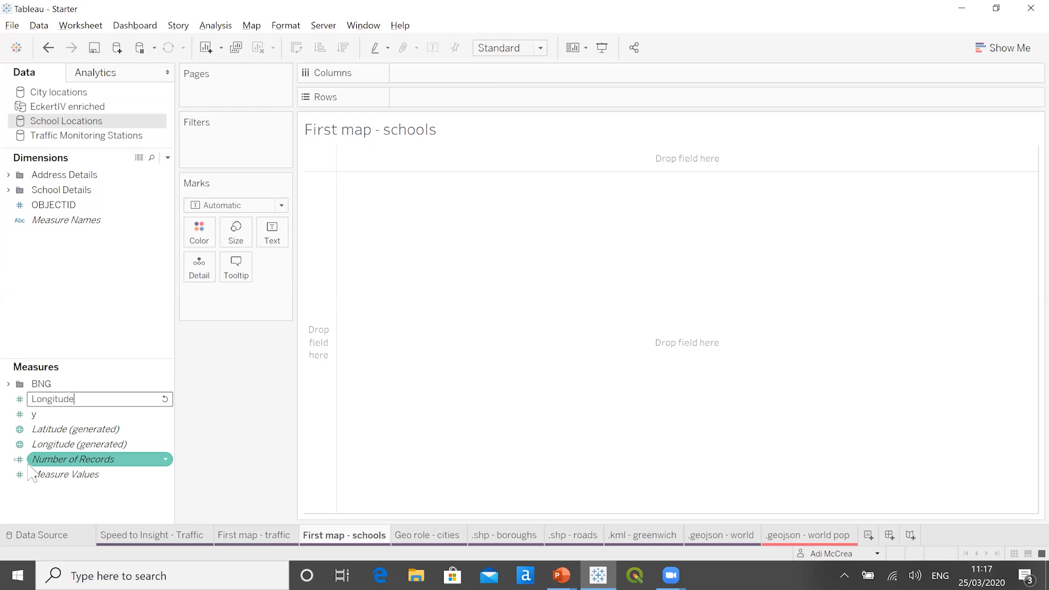
{"action": "key", "text": "Return"}
- Rename the y measure in the School Locations data source as Latitude
{"action": "right_click", "coordinate": [57, 415]}
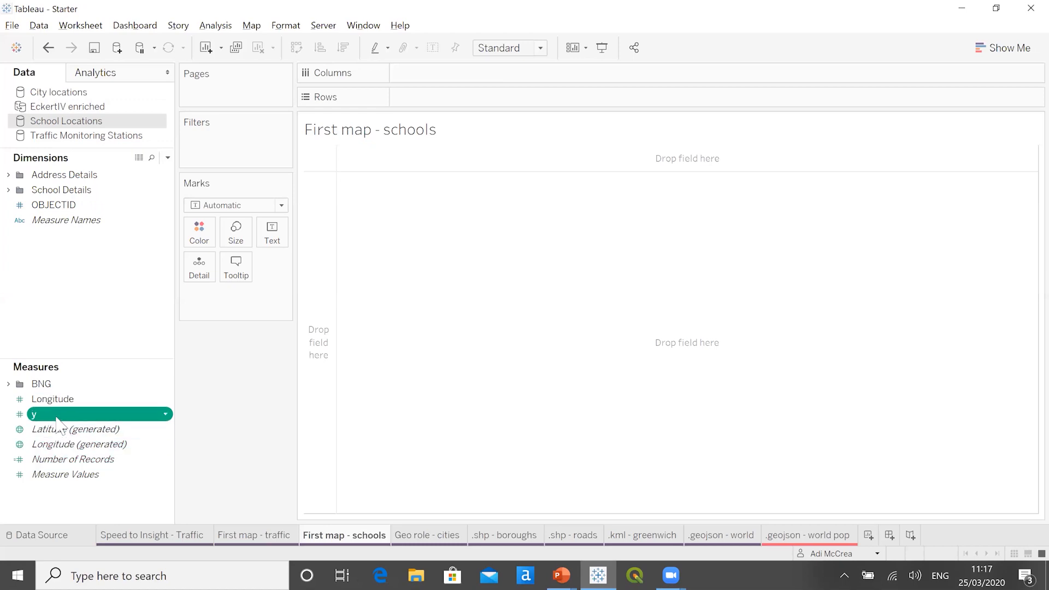
{"action": "left_click", "coordinate": [92, 203]}
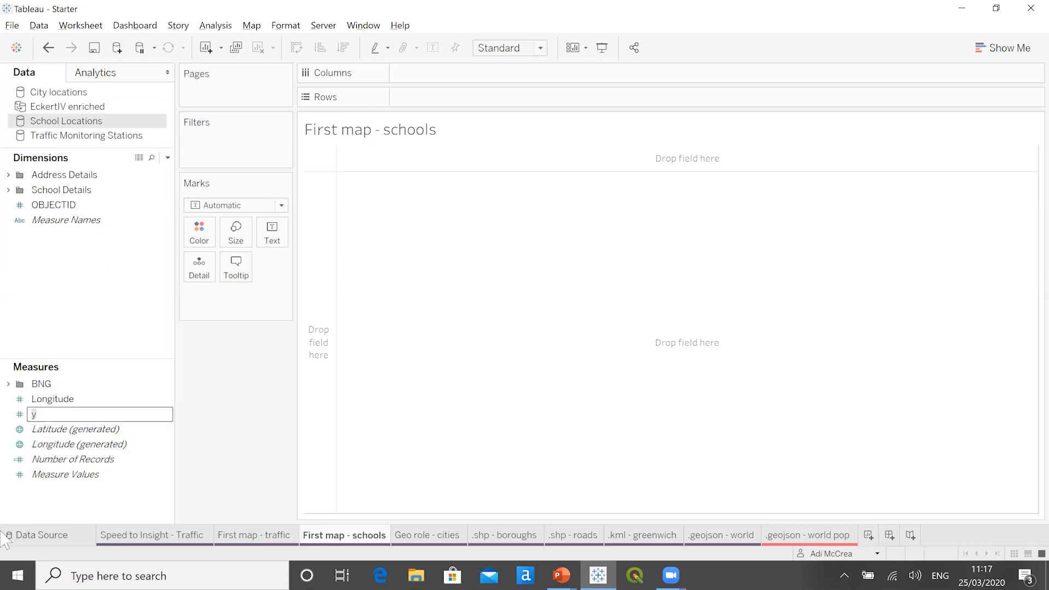
{"action": "key", "text": "BackSpace"}
{"action": "type", "text": "Las"}
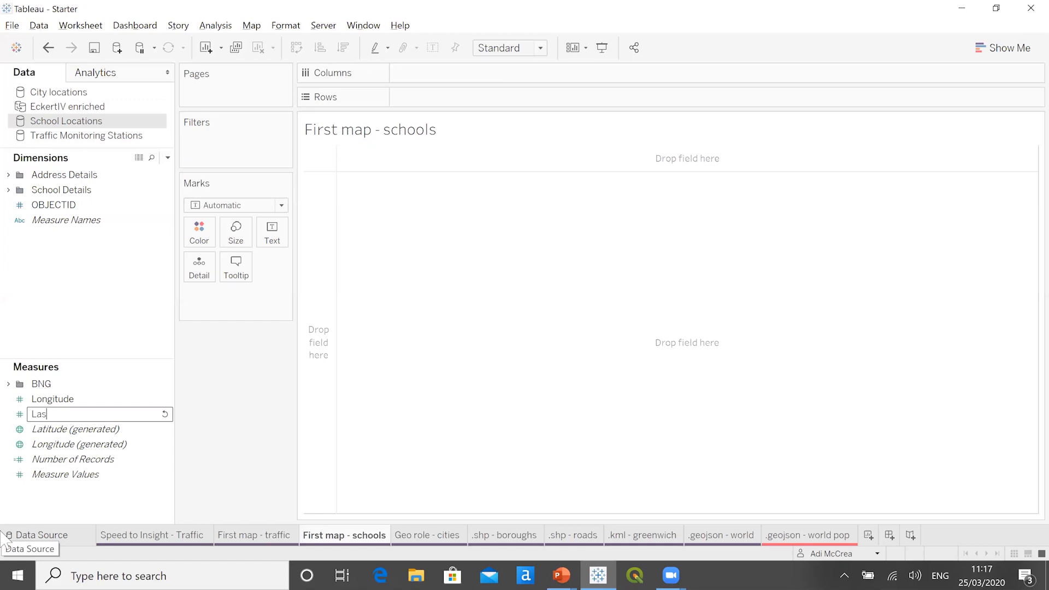
{"action": "key", "text": "BackSpace"}
{"action": "type", "text": "titude"}
{"action": "key", "text": "Return"}
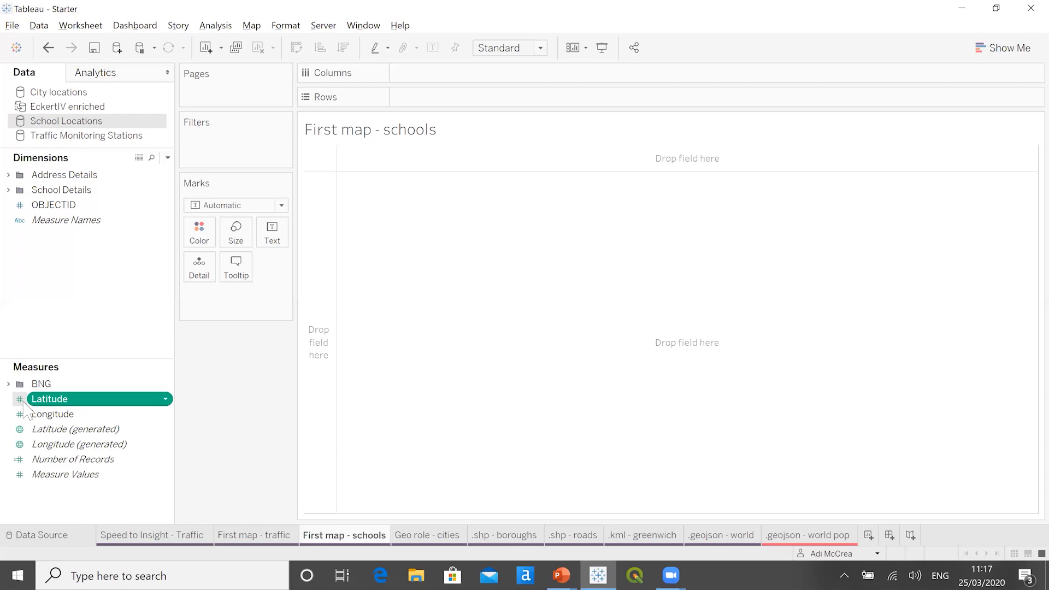
- Assign the Latitude geographic role to the Latitude measure and the Longitude role to the Longitude measure
{"action": "right_click", "coordinate": [89, 400]}
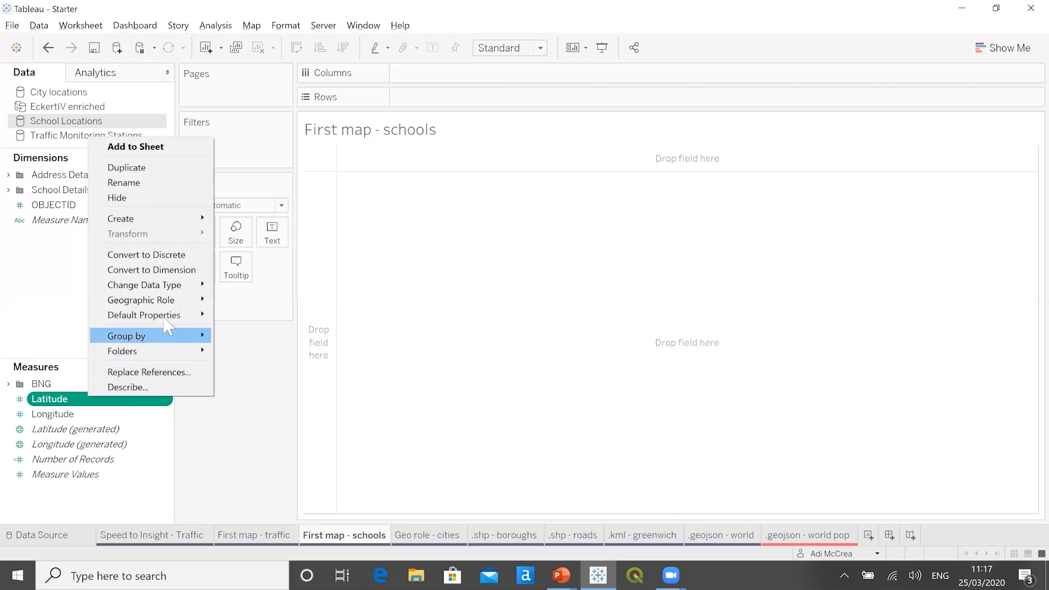
{"action": "mouse_move", "coordinate": [167, 301]}
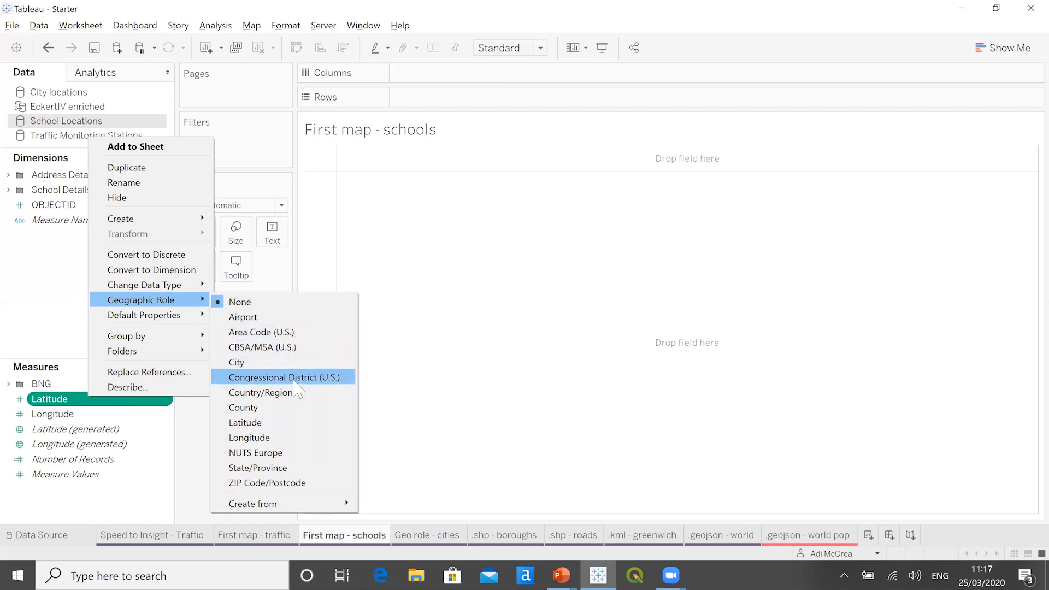
{"action": "left_click", "coordinate": [295, 424]}
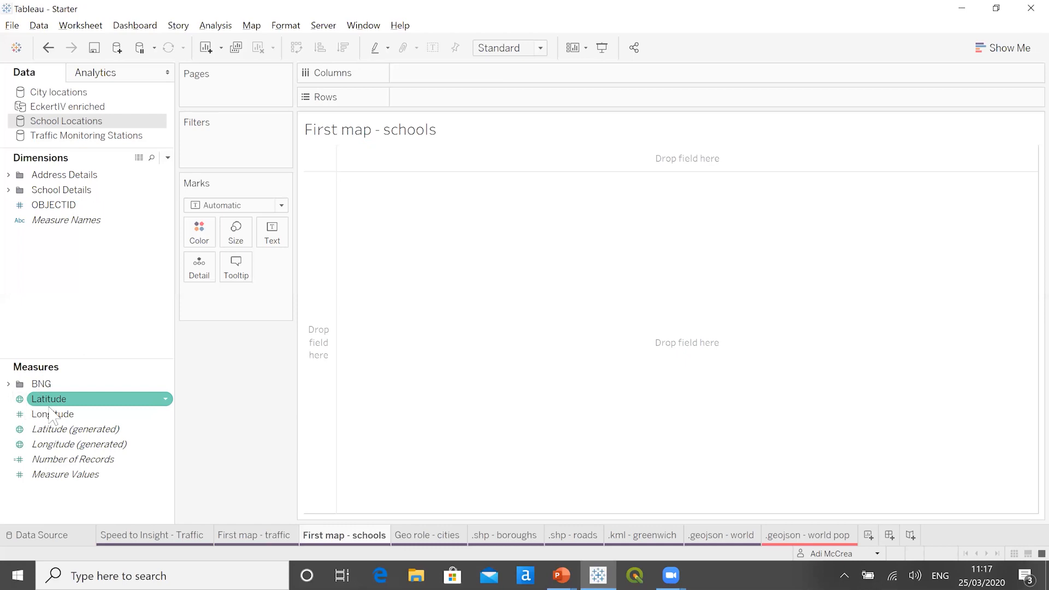
{"action": "left_click", "coordinate": [80, 419]}
{"action": "right_click", "coordinate": [80, 416]}
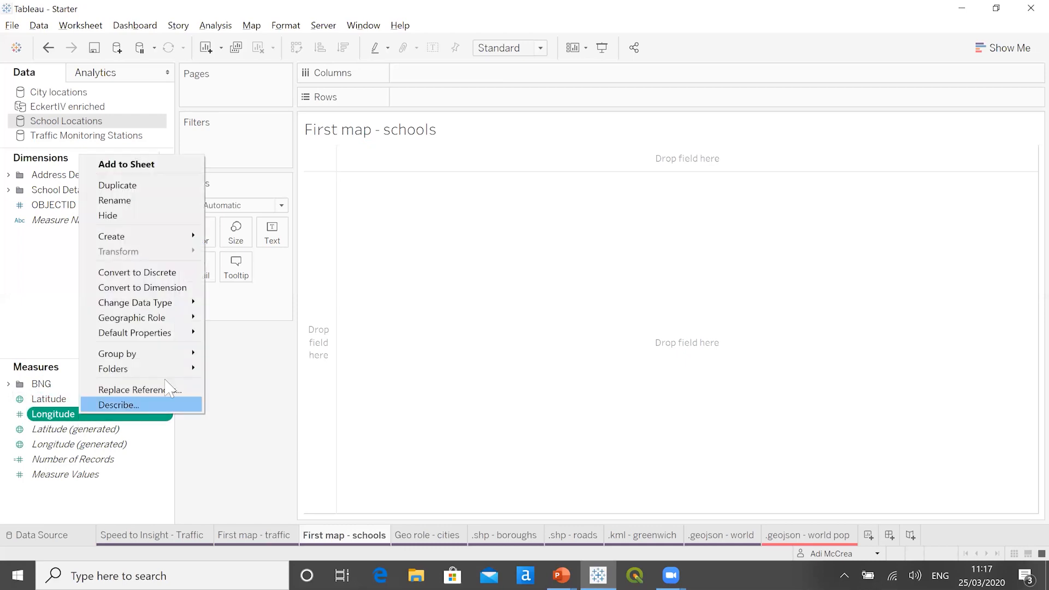
{"action": "mouse_move", "coordinate": [180, 322]}
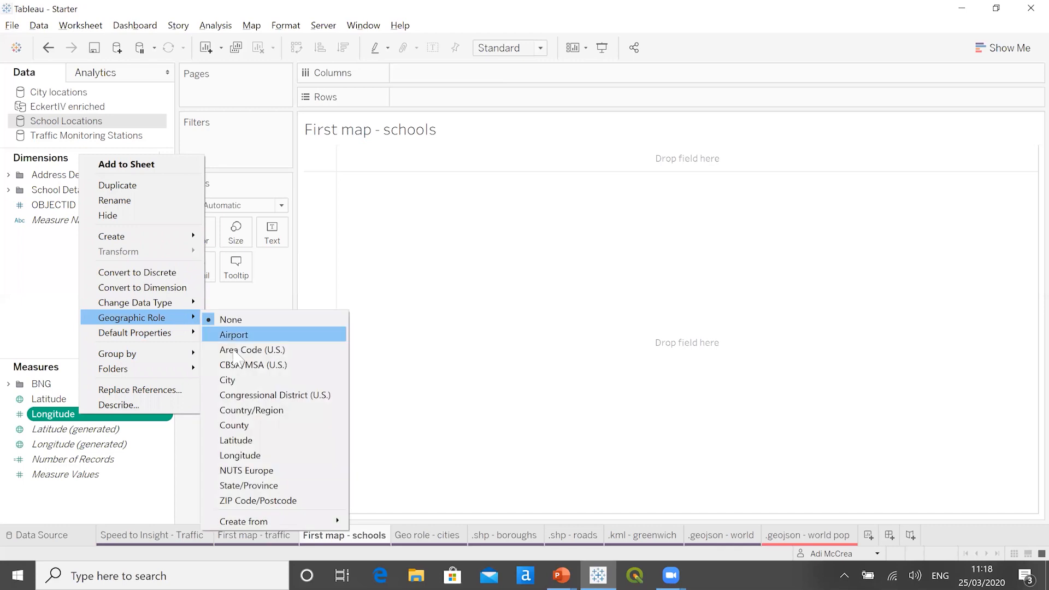
{"action": "left_click", "coordinate": [266, 455]}
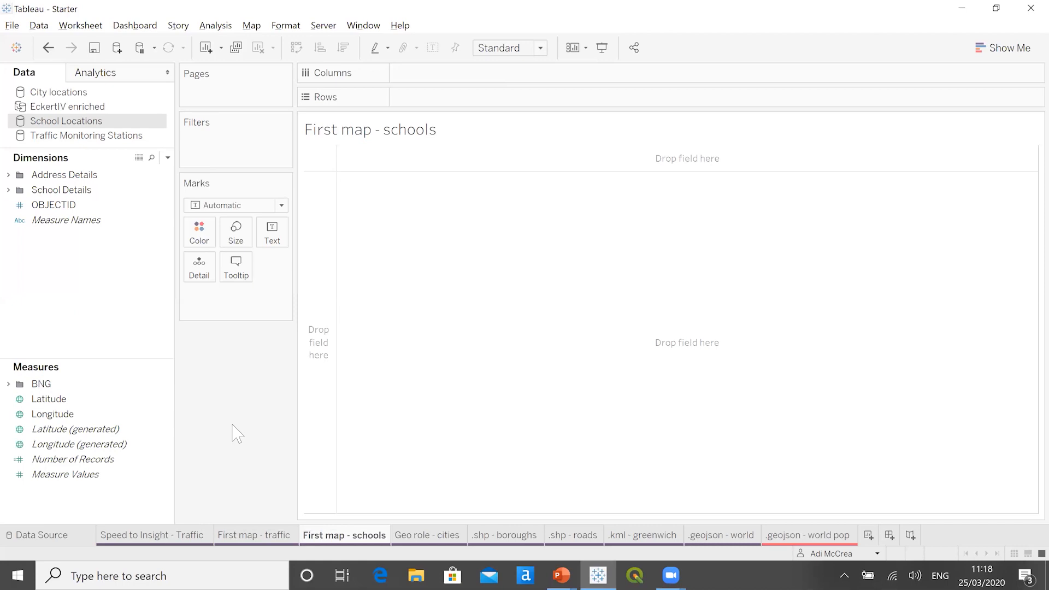
- Map the schools by adding the renamed Latitude and Longitude measures to the view, with OBJECTID as detail on the marks
{"action": "left_click", "coordinate": [61, 400]}
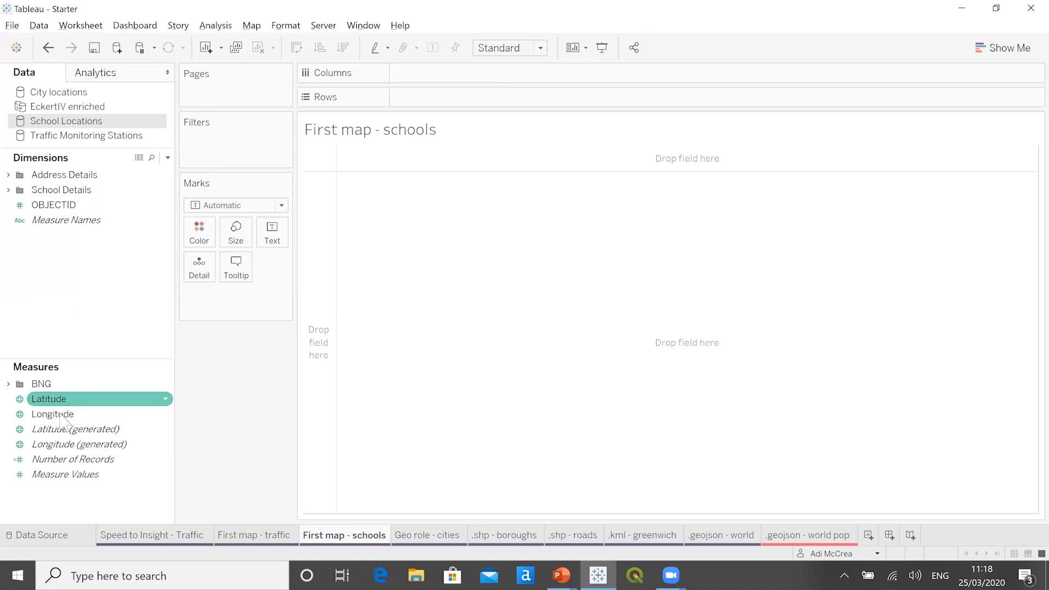
{"action": "double_click", "coordinate": [60, 415]}
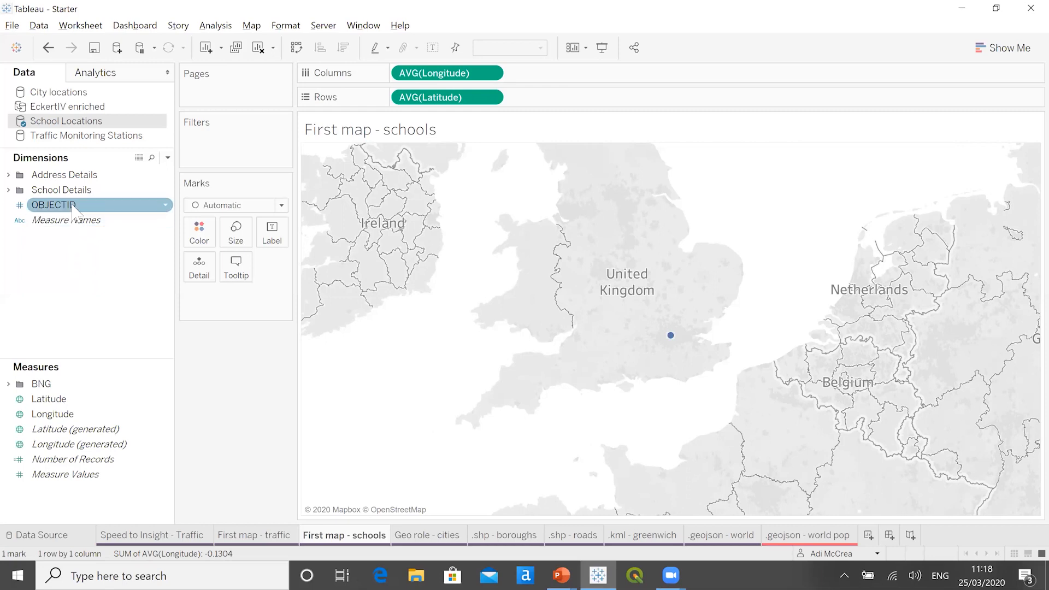
{"action": "mouse_move", "coordinate": [74, 206]}
{"action": "left_mouse_down"}
{"action": "mouse_move", "coordinate": [157, 297]}
{"action": "mouse_move", "coordinate": [197, 304]}
{"action": "left_mouse_up"}
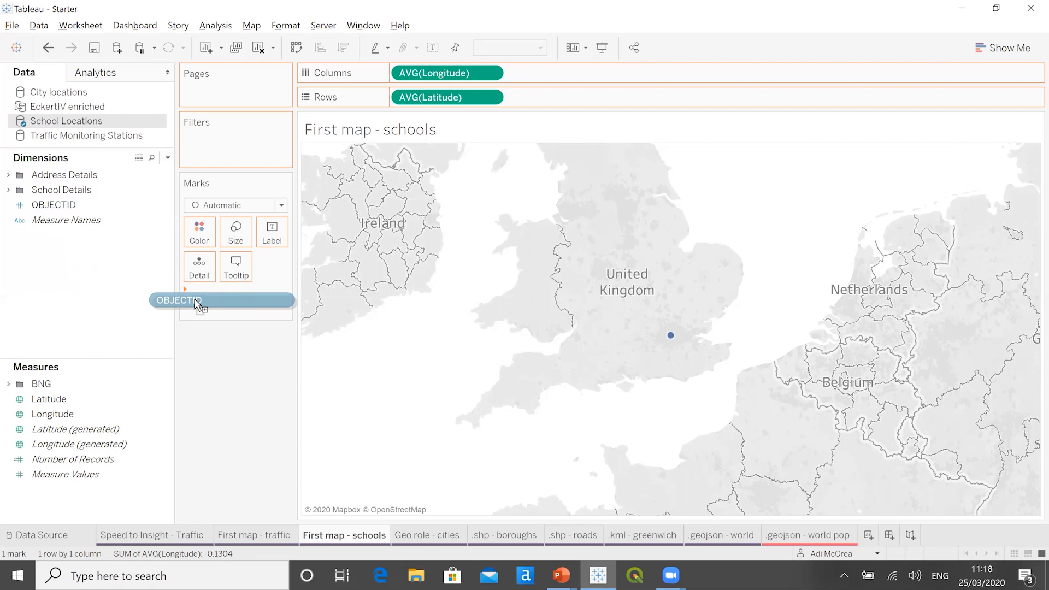
{"action": "left_click_drag", "start_coordinate": [197, 304], "coordinate": [246, 266]}
{"action": "left_click", "coordinate": [240, 241]}
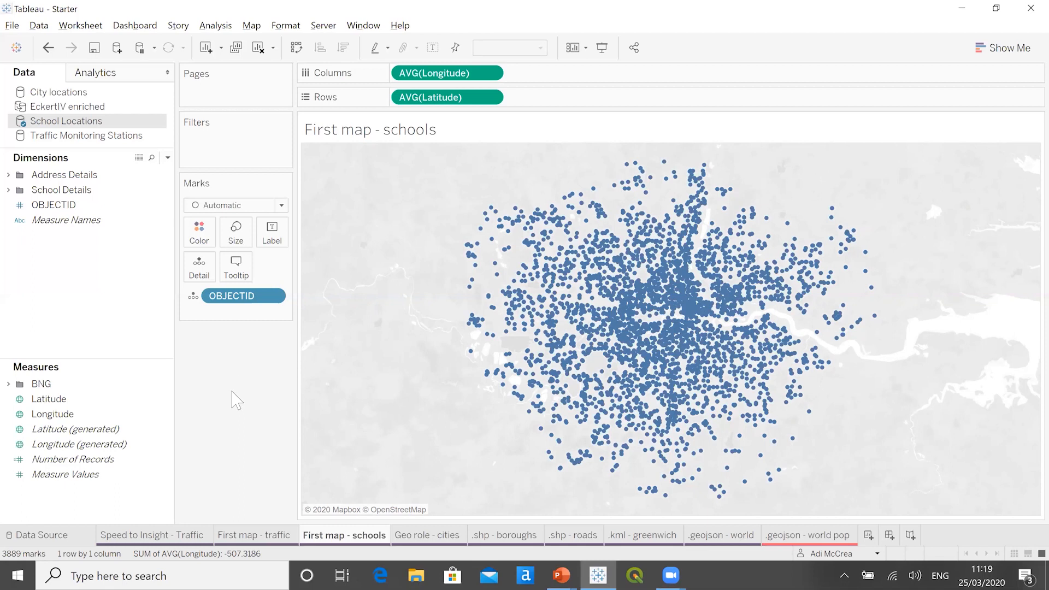
- On the Geo role - cities worksheet, select the City locations data source and review its connection properties and source table
{"action": "left_click", "coordinate": [442, 536]}
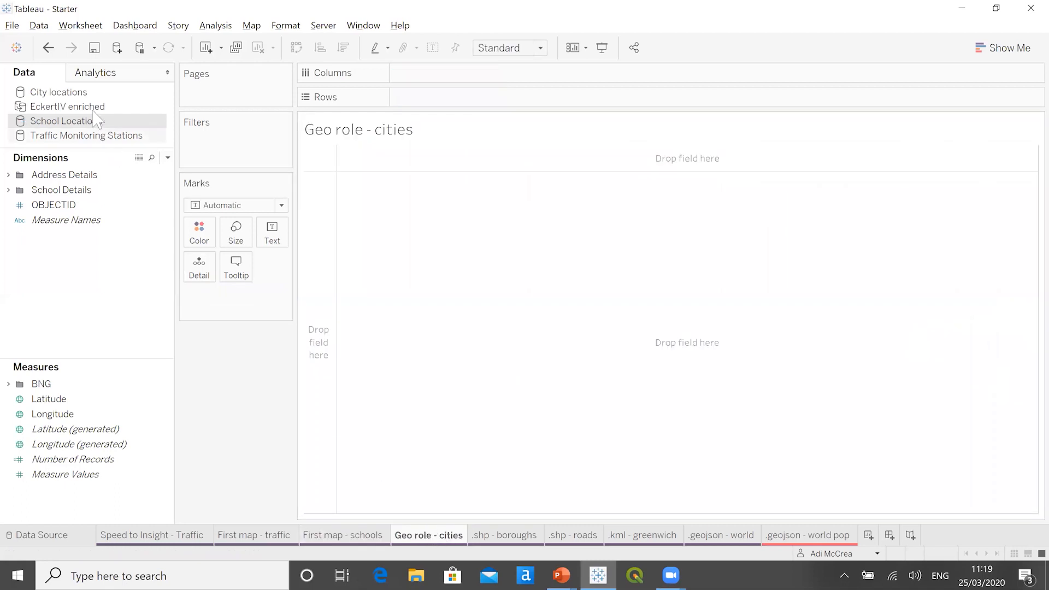
{"action": "left_click", "coordinate": [99, 94]}
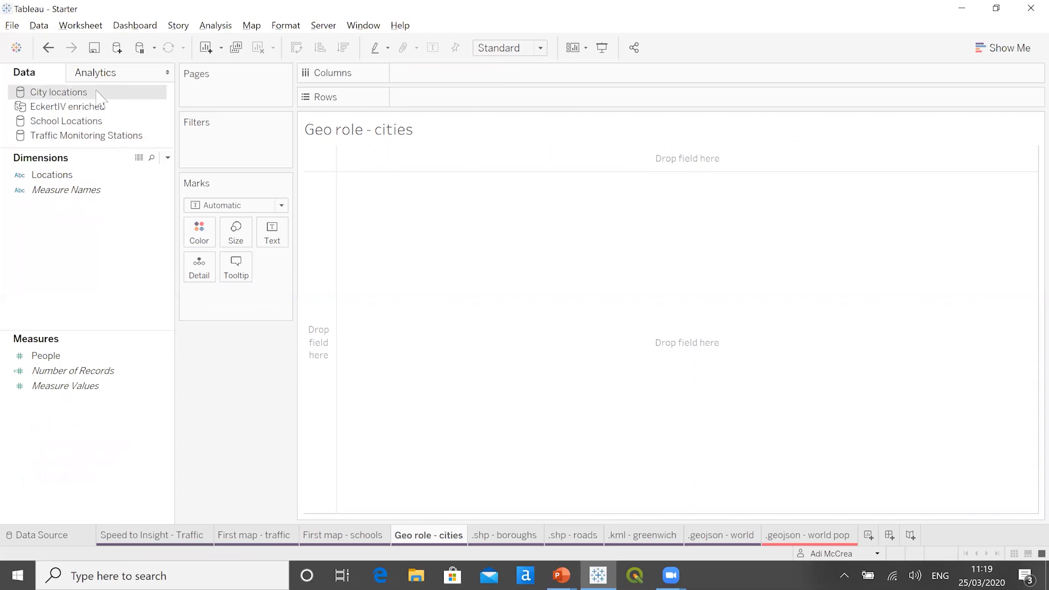
{"action": "right_click", "coordinate": [96, 92]}
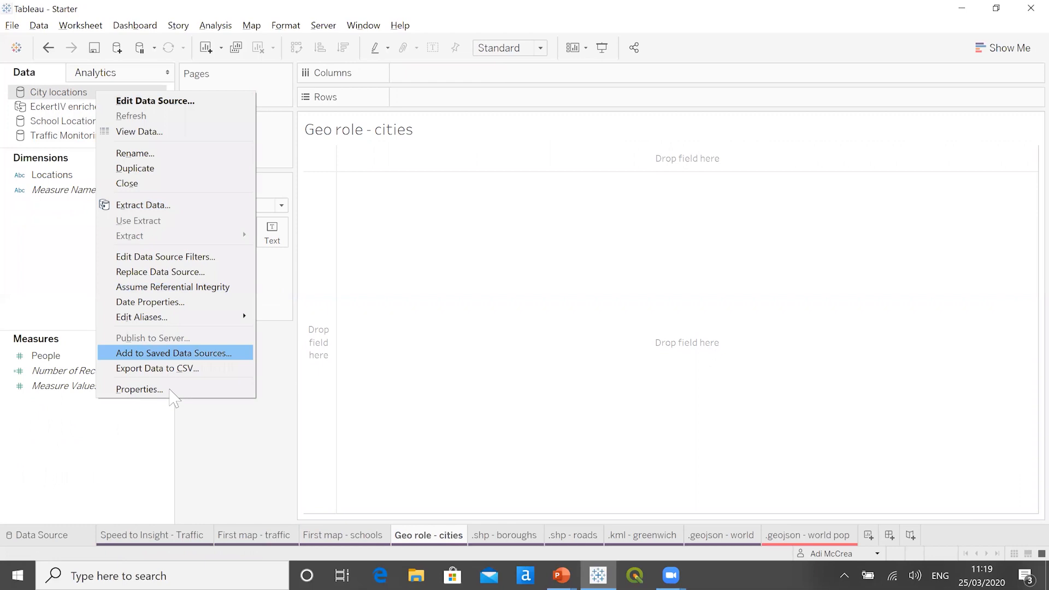
{"action": "left_click", "coordinate": [240, 392]}
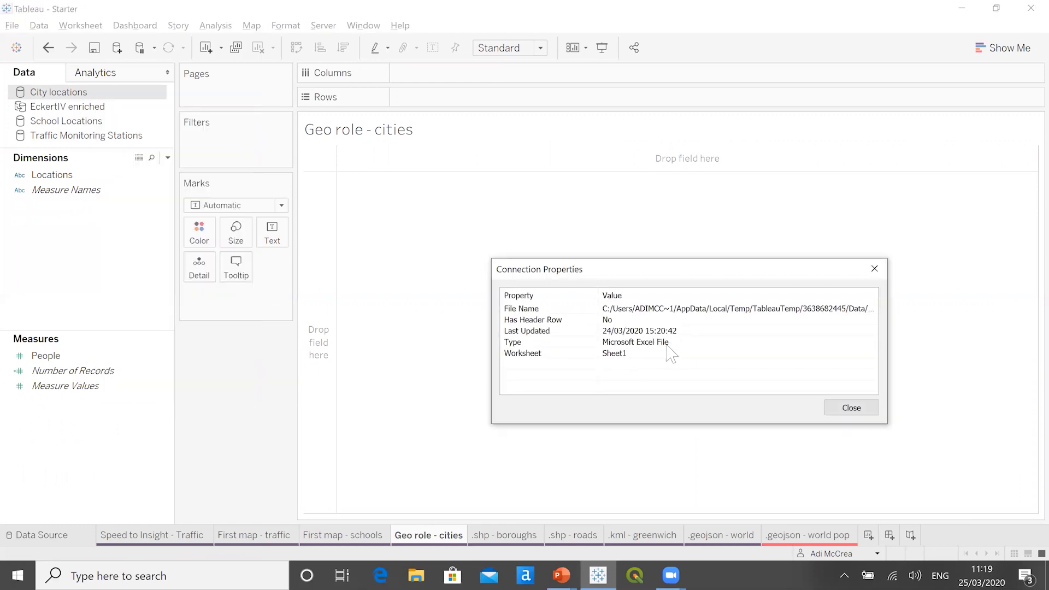
{"action": "left_click", "coordinate": [849, 408]}
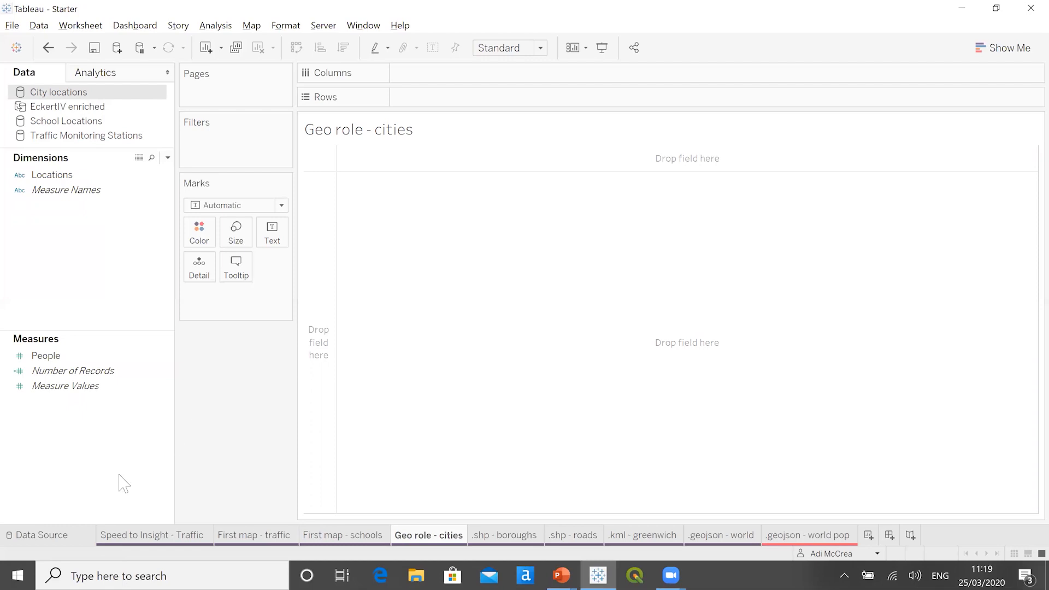
{"action": "left_click", "coordinate": [50, 541]}
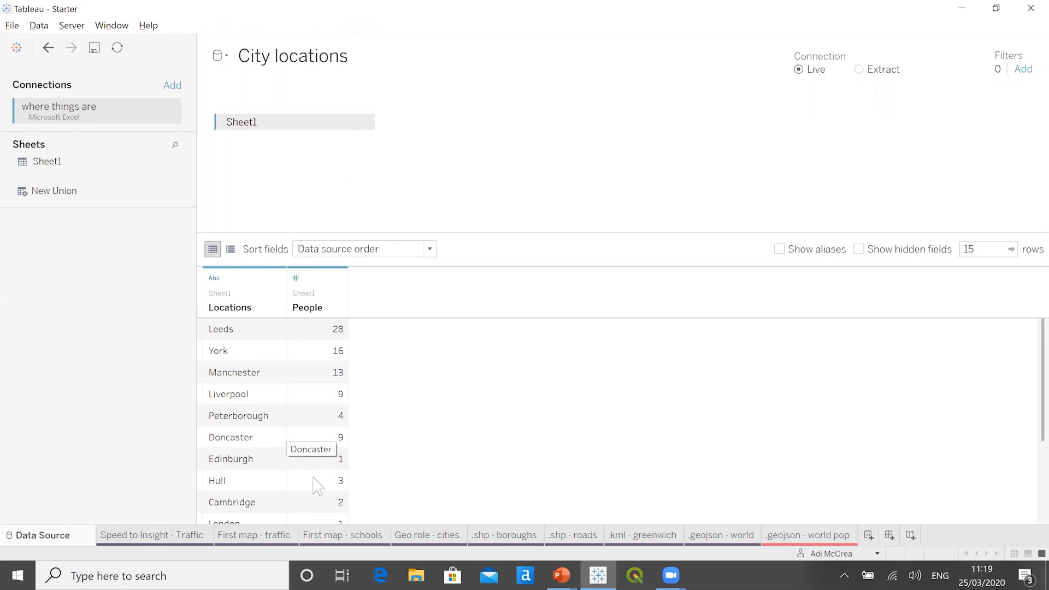
{"action": "left_click", "coordinate": [408, 535]}
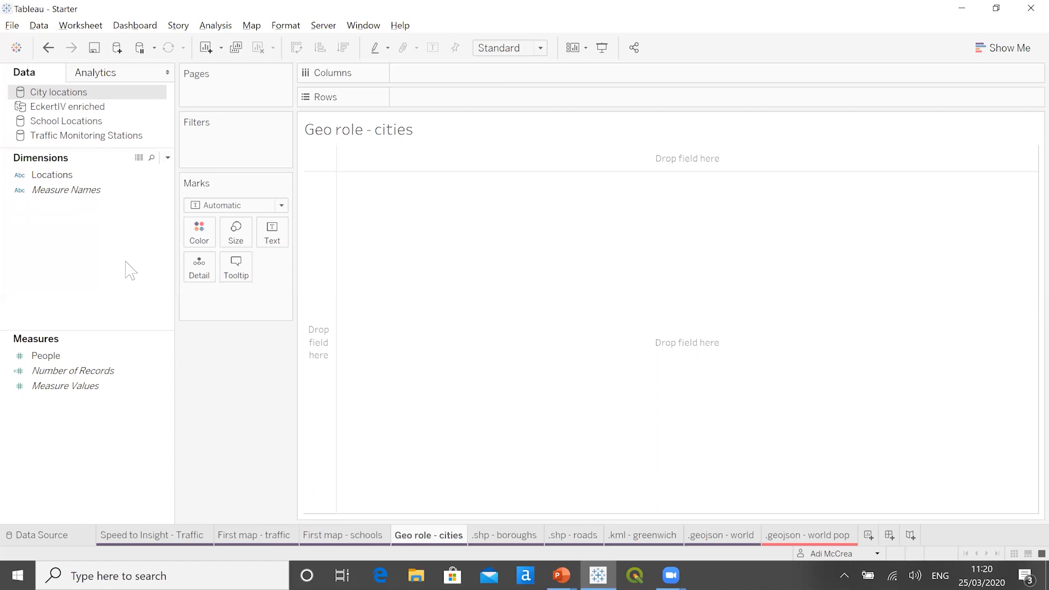
- Assign the City geographic role to the Locations dimension and check the generated latitude and longitude measures
{"action": "left_click", "coordinate": [84, 175]}
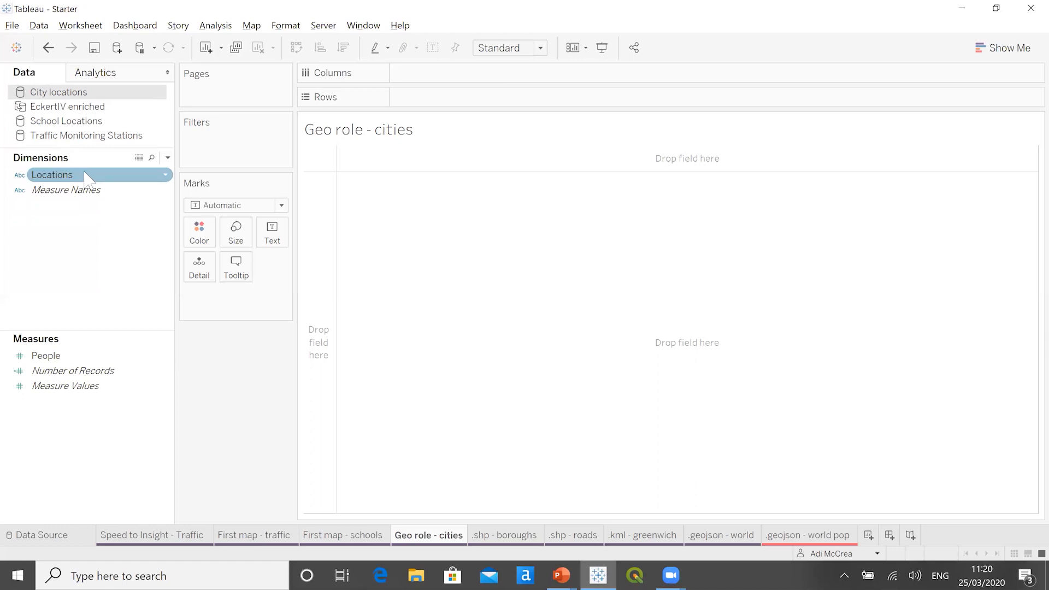
{"action": "right_click", "coordinate": [87, 179]}
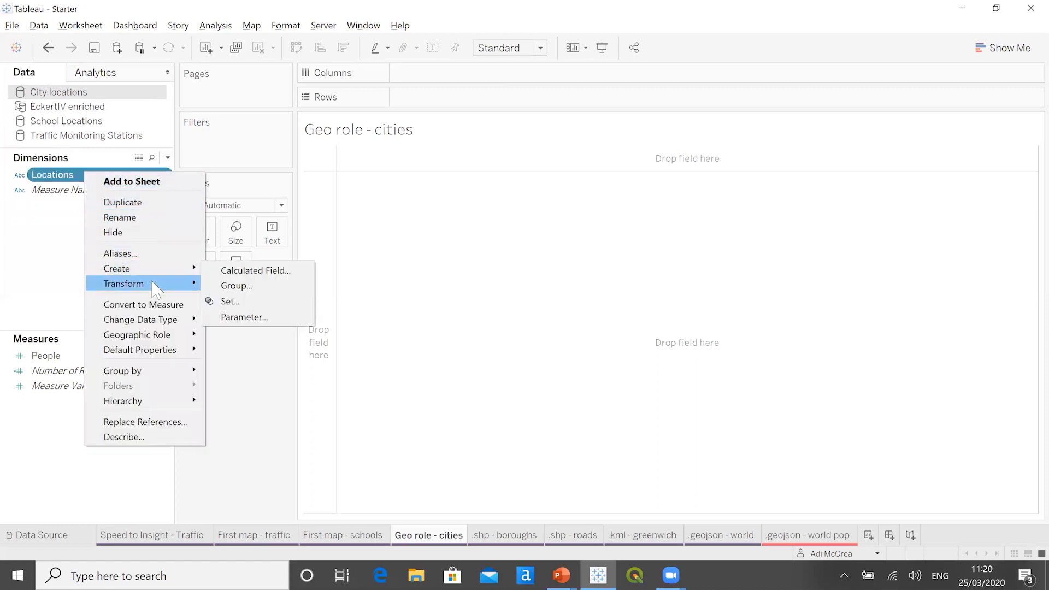
{"action": "mouse_move", "coordinate": [169, 340]}
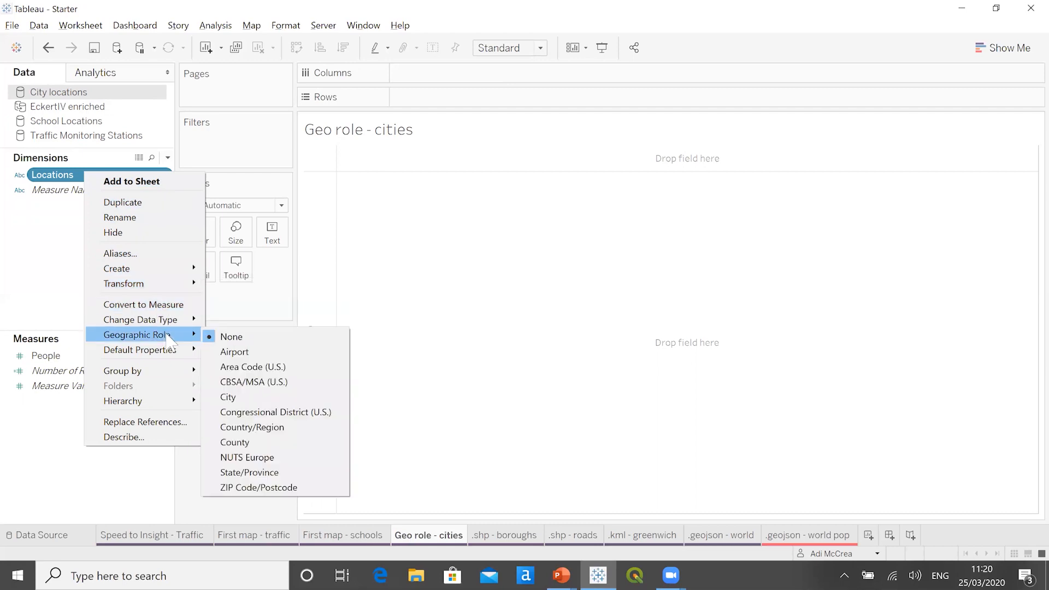
{"action": "left_click", "coordinate": [276, 403]}
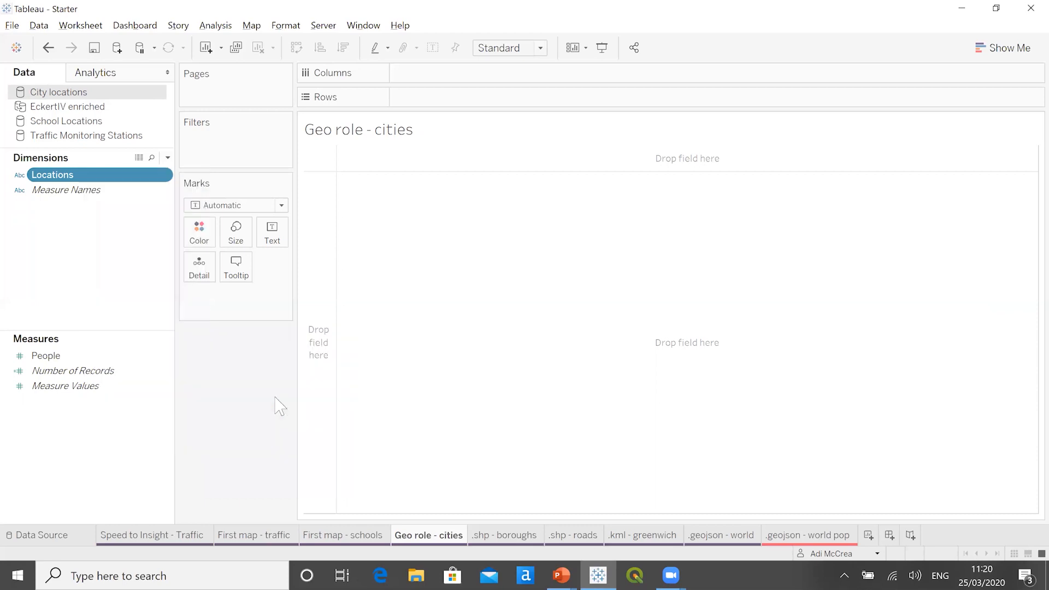
{"action": "left_click", "coordinate": [160, 374]}
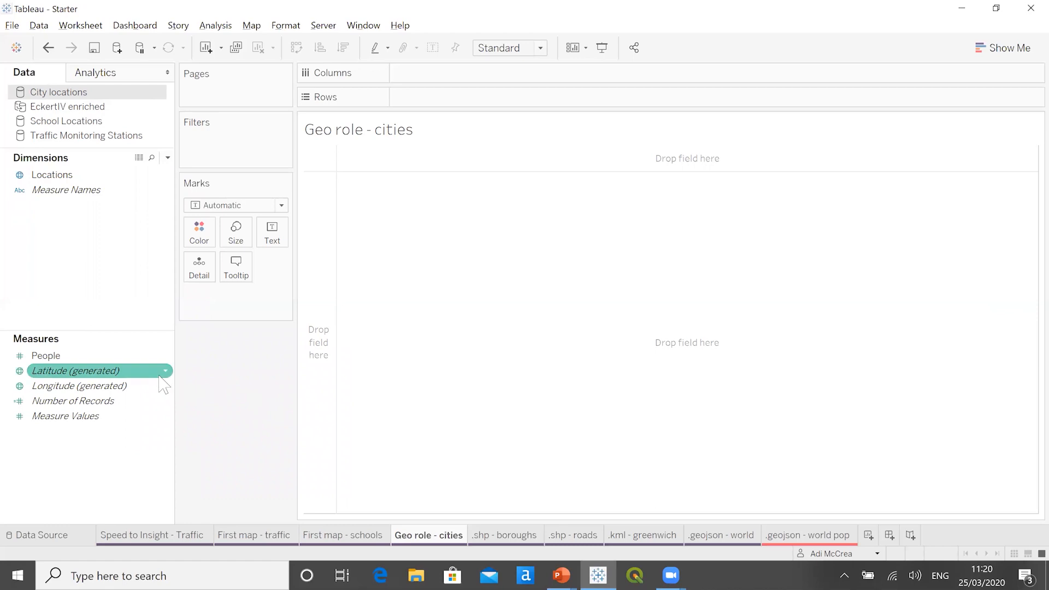
{"action": "left_click", "coordinate": [155, 386]}
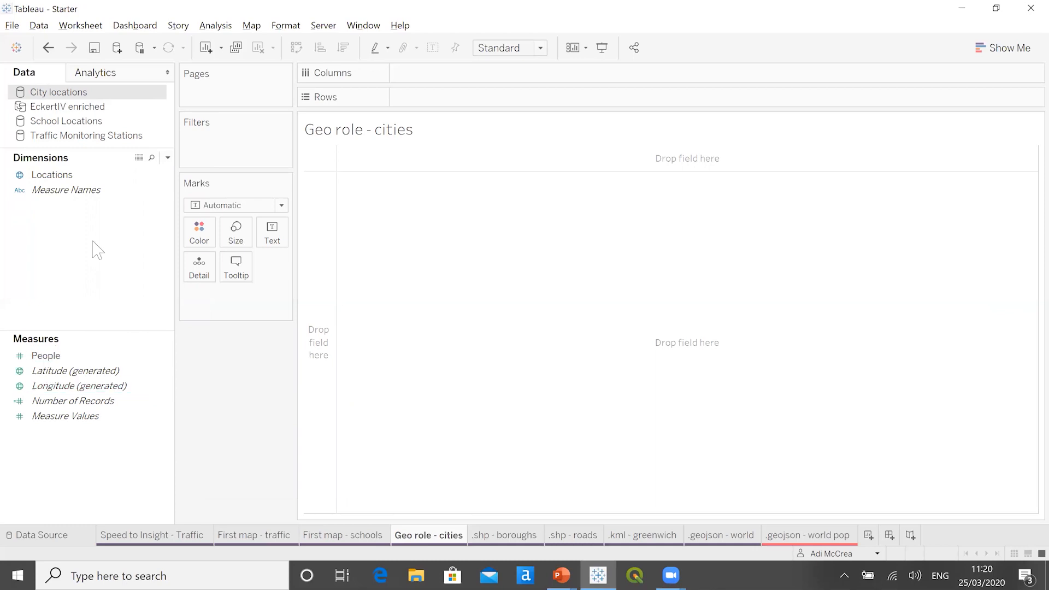
- Map the cities by adding the Locations dimension to the Geo role - cities view
{"action": "left_click", "coordinate": [79, 180]}
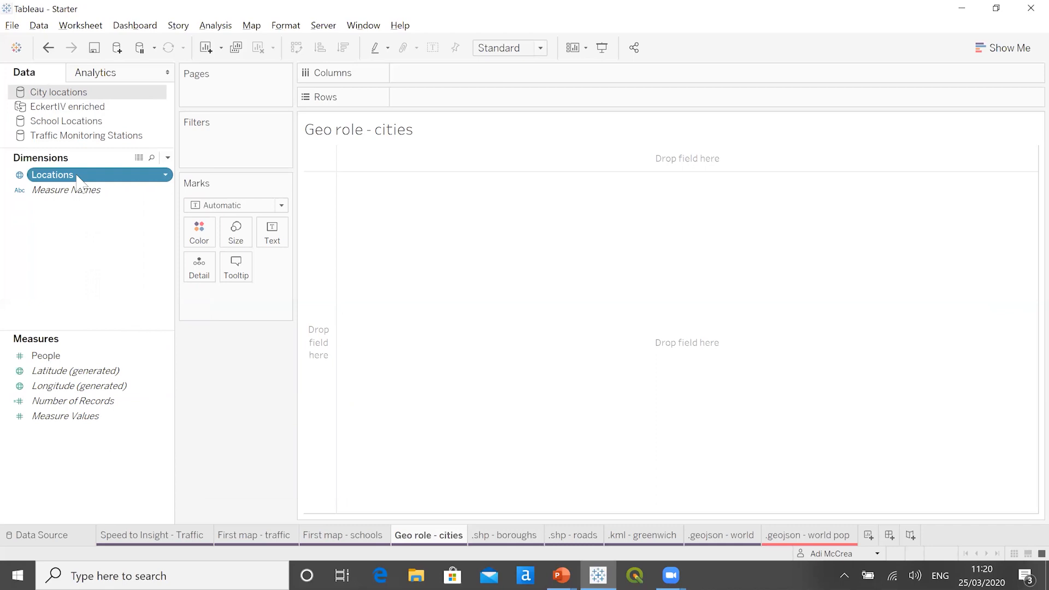
{"action": "double_click", "coordinate": [79, 179]}
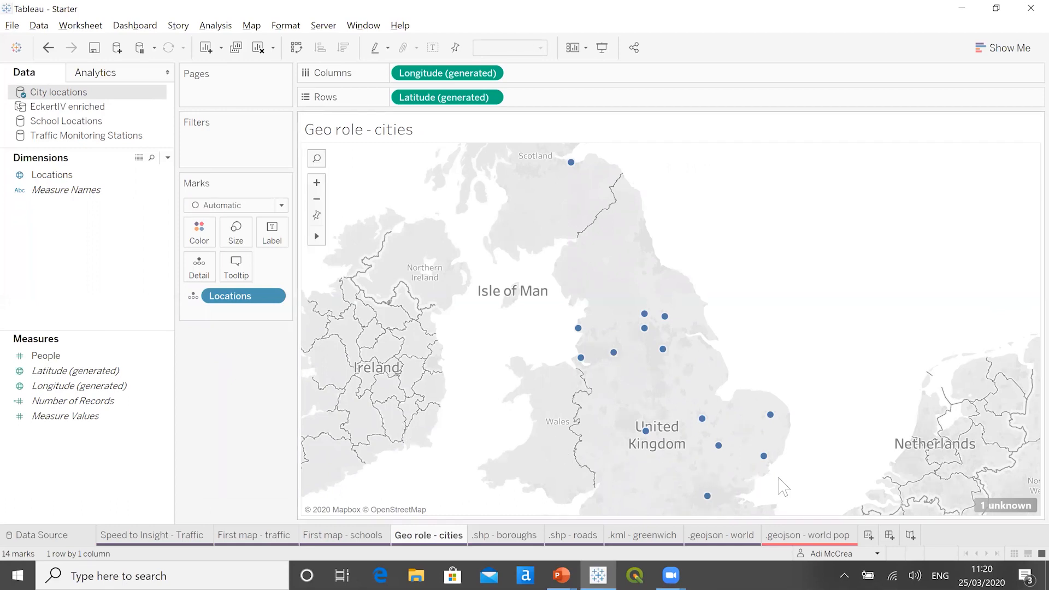
- Resolve the map's unknown location by matching Hull to Kingston upon Hull in the Locations settings
{"action": "mouse_move", "coordinate": [1005, 510]}
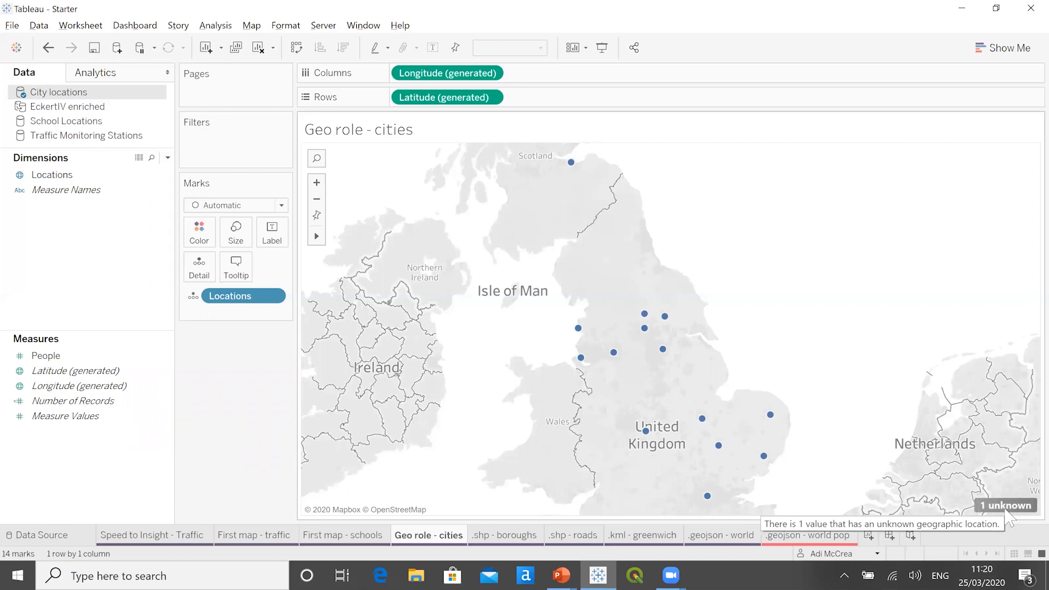
{"action": "left_click", "coordinate": [1006, 511]}
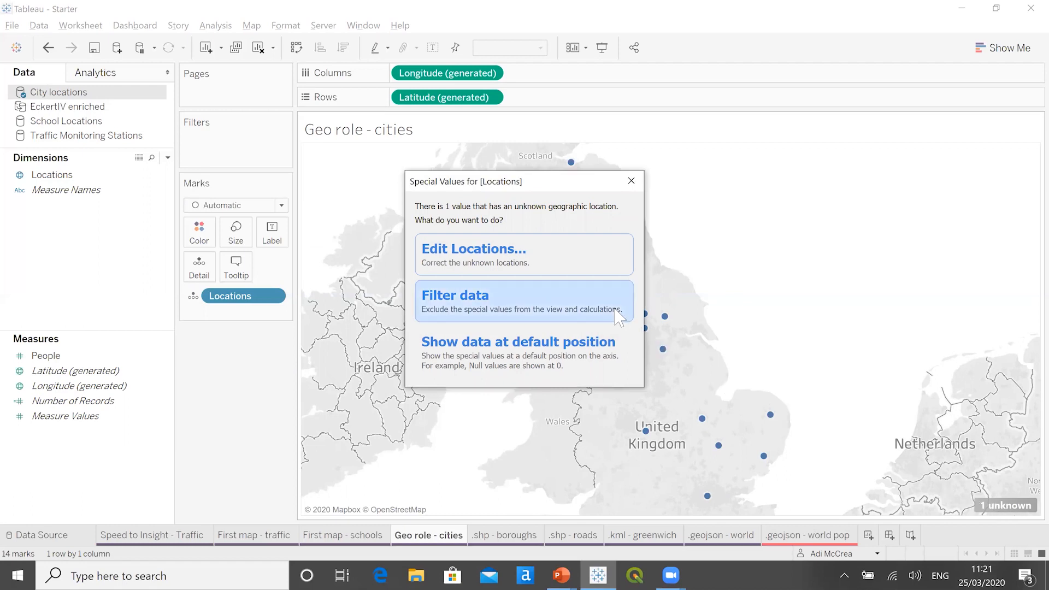
{"action": "left_click", "coordinate": [596, 275]}
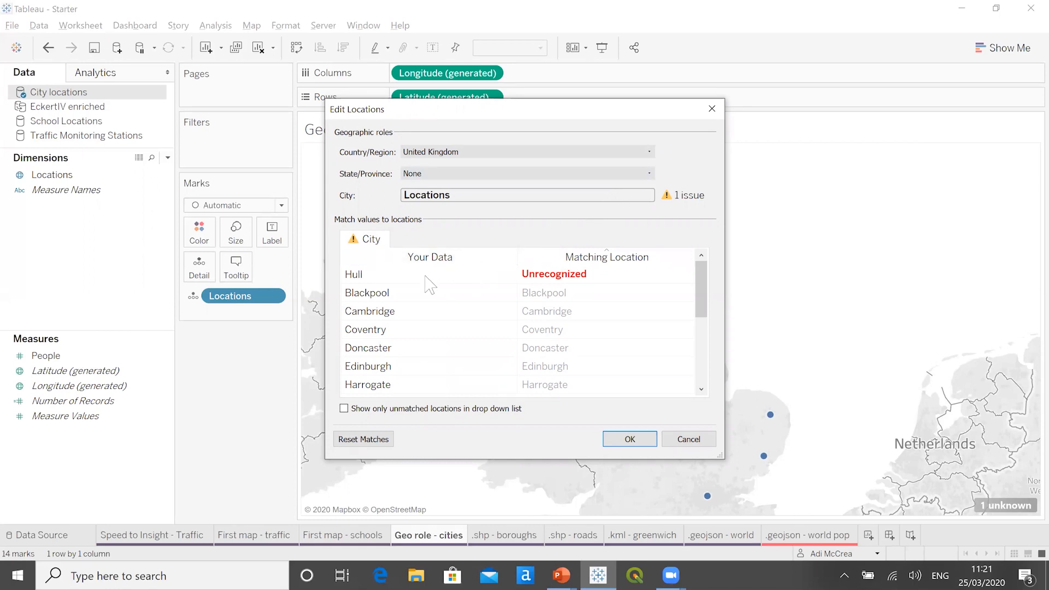
{"action": "left_click", "coordinate": [590, 273]}
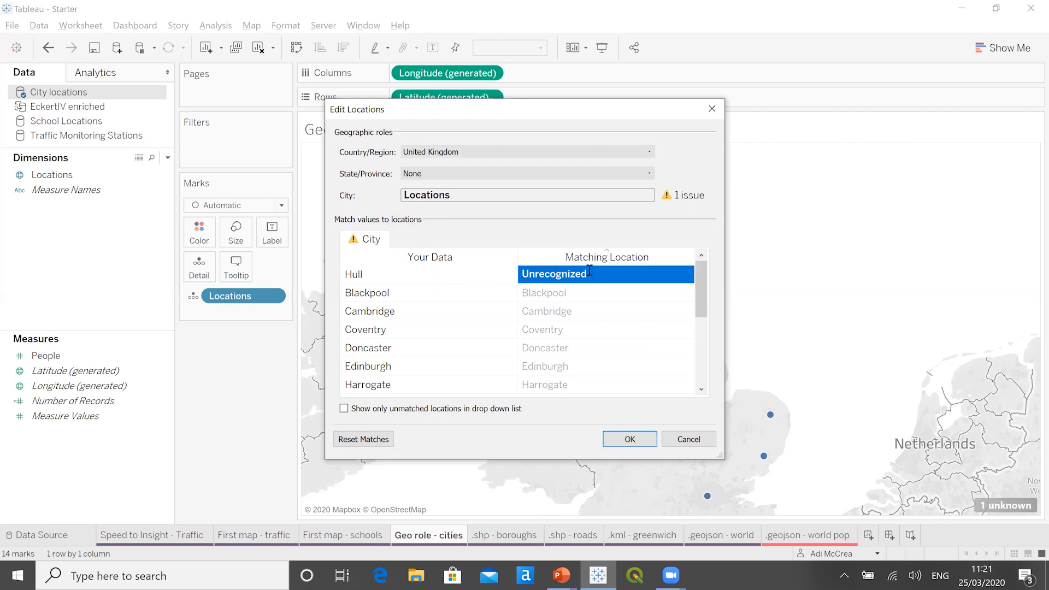
{"action": "left_click", "coordinate": [591, 271]}
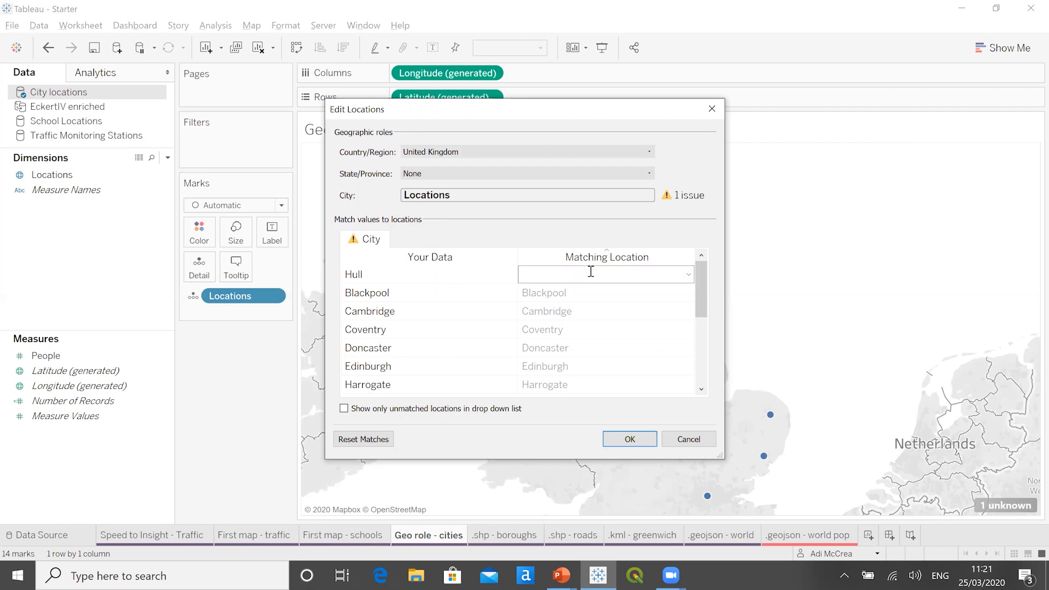
{"action": "type", "text": "Hull"}
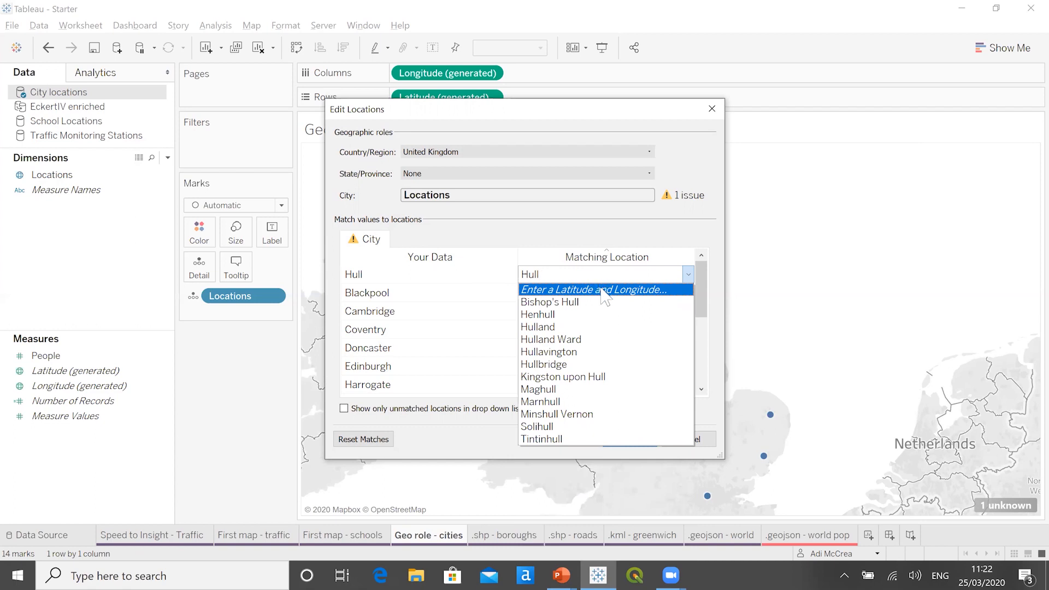
{"action": "left_click", "coordinate": [621, 376]}
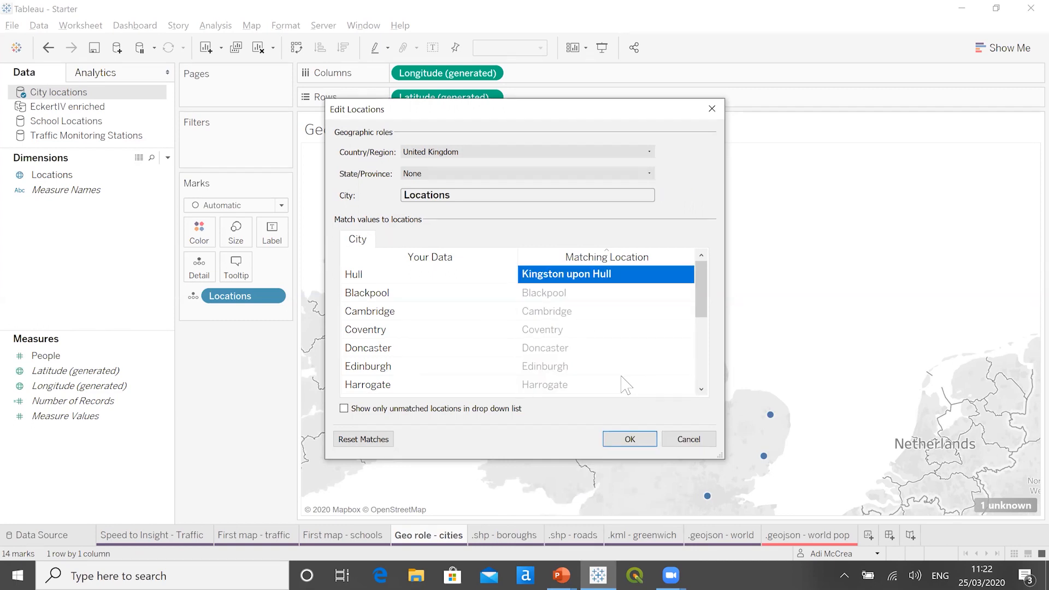
{"action": "left_click", "coordinate": [630, 440]}
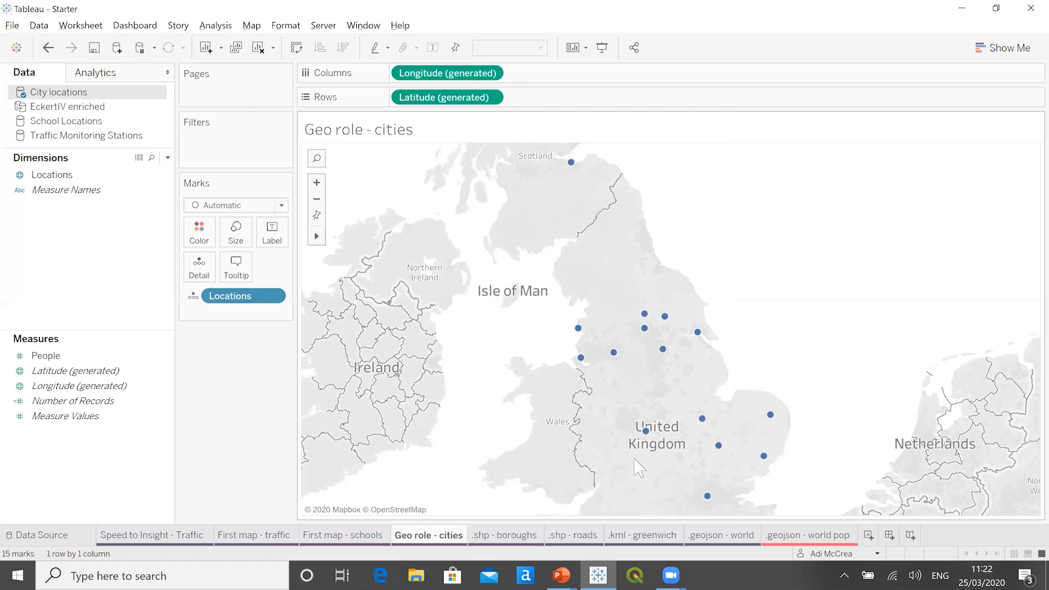
- From the .shp - boroughs worksheet, connect to the spatial file London_Borough_Excluding_MHW.shp in the LDN Shapes folder
{"action": "left_click", "coordinate": [508, 537]}
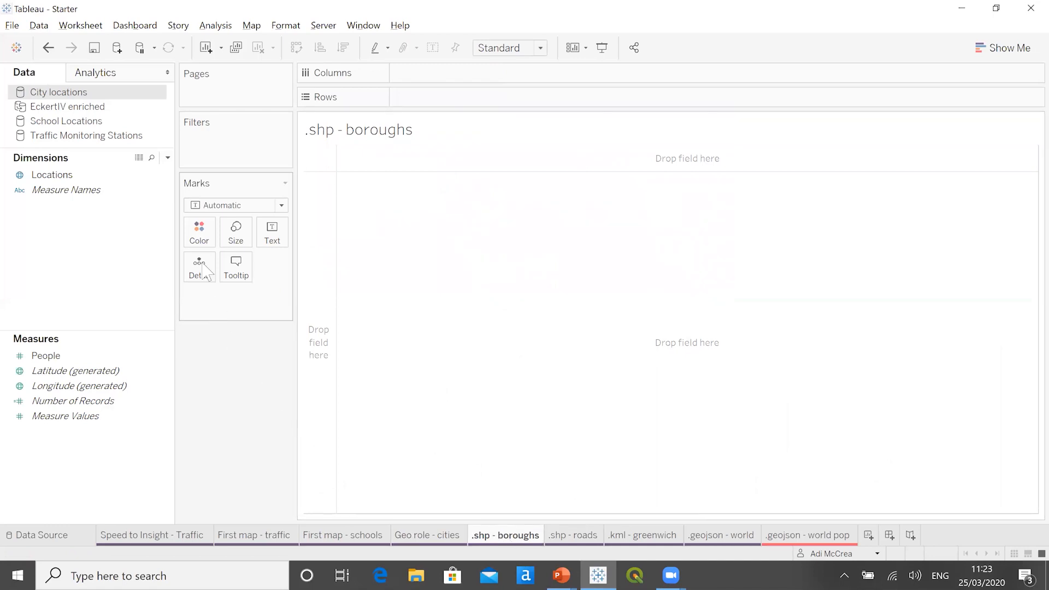
{"action": "left_click", "coordinate": [120, 54]}
{"action": "left_click", "coordinate": [118, 50]}
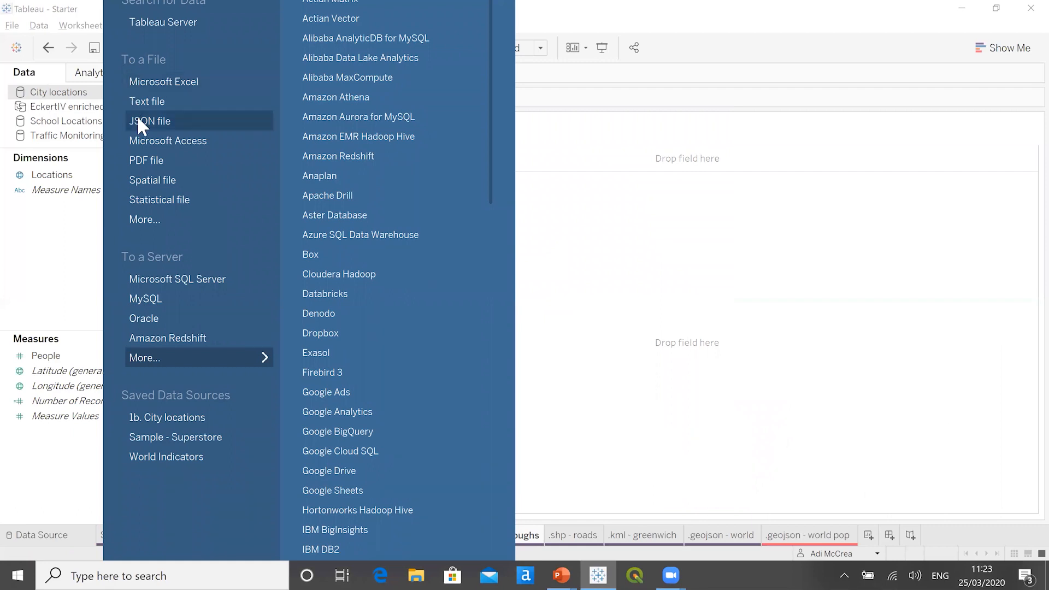
{"action": "left_click", "coordinate": [192, 178]}
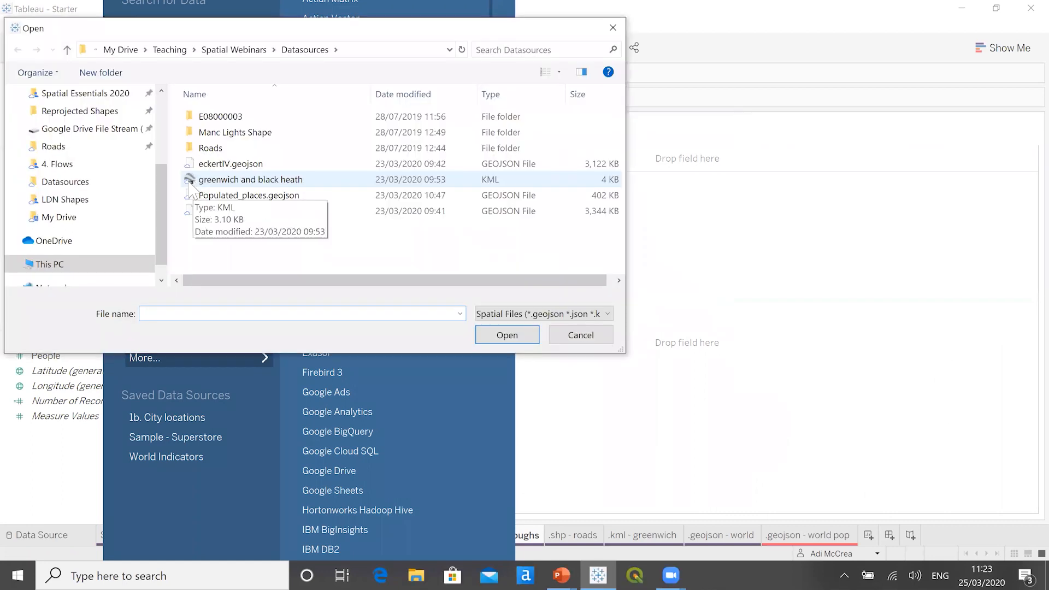
{"action": "left_click", "coordinate": [87, 202]}
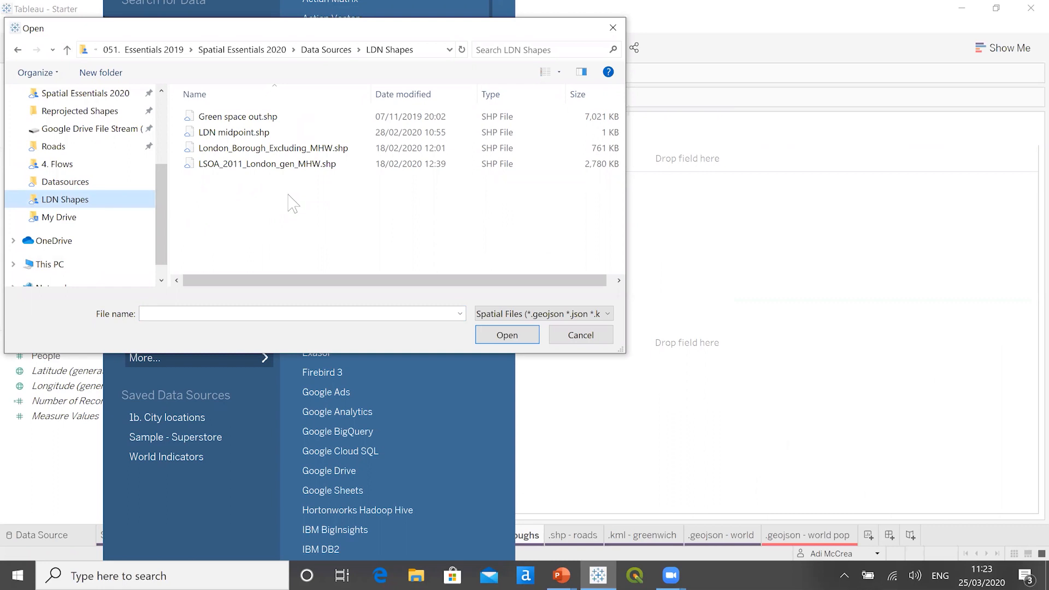
{"action": "left_click", "coordinate": [350, 149]}
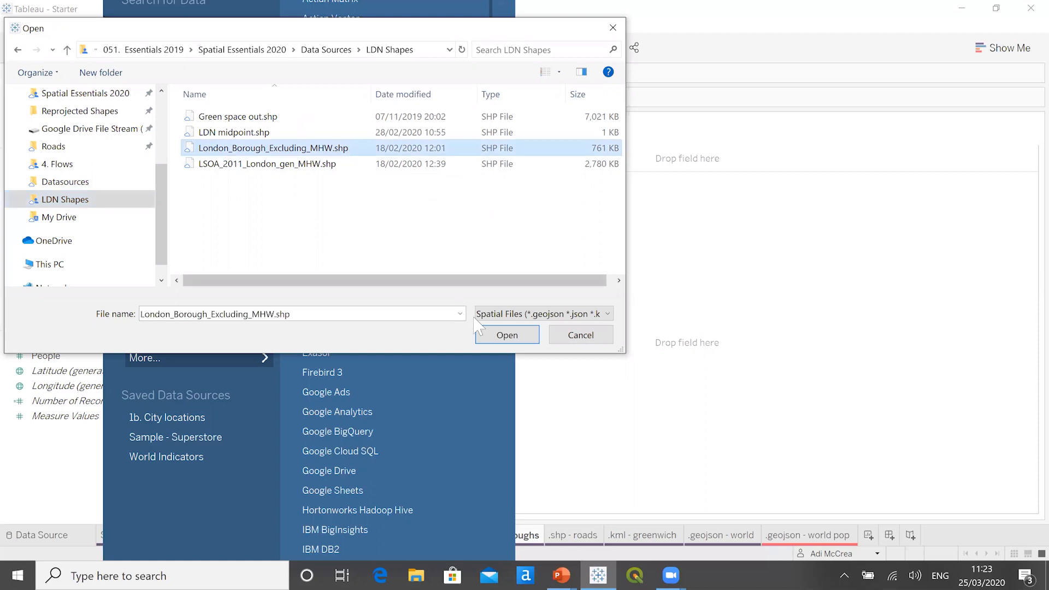
{"action": "left_click", "coordinate": [505, 334]}
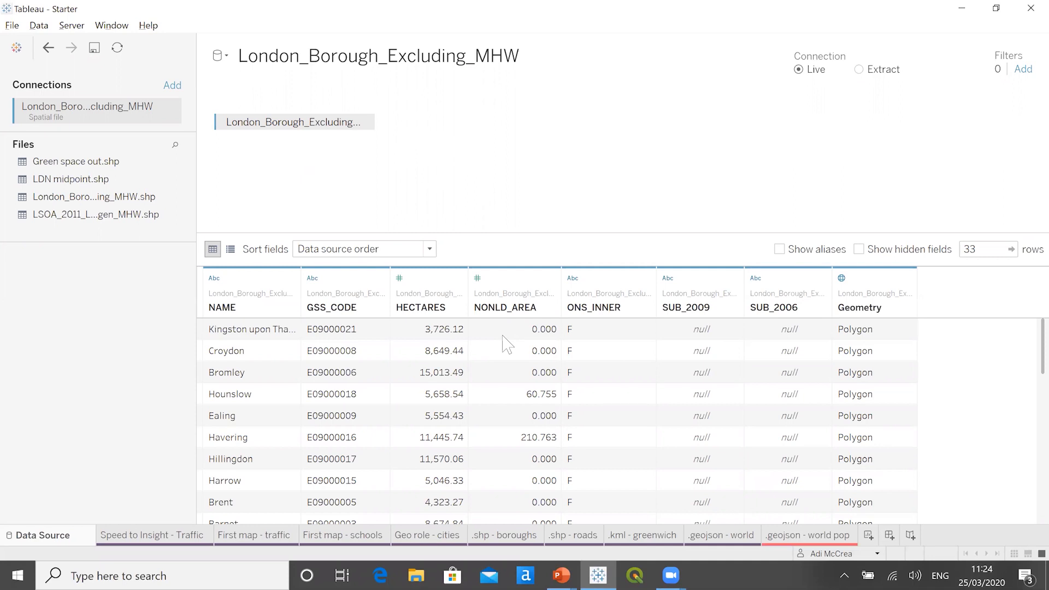
- Map the boroughs on the .shp - boroughs worksheet by adding Geometry to the view, with NAME as detail on the marks
{"action": "left_click", "coordinate": [503, 538]}
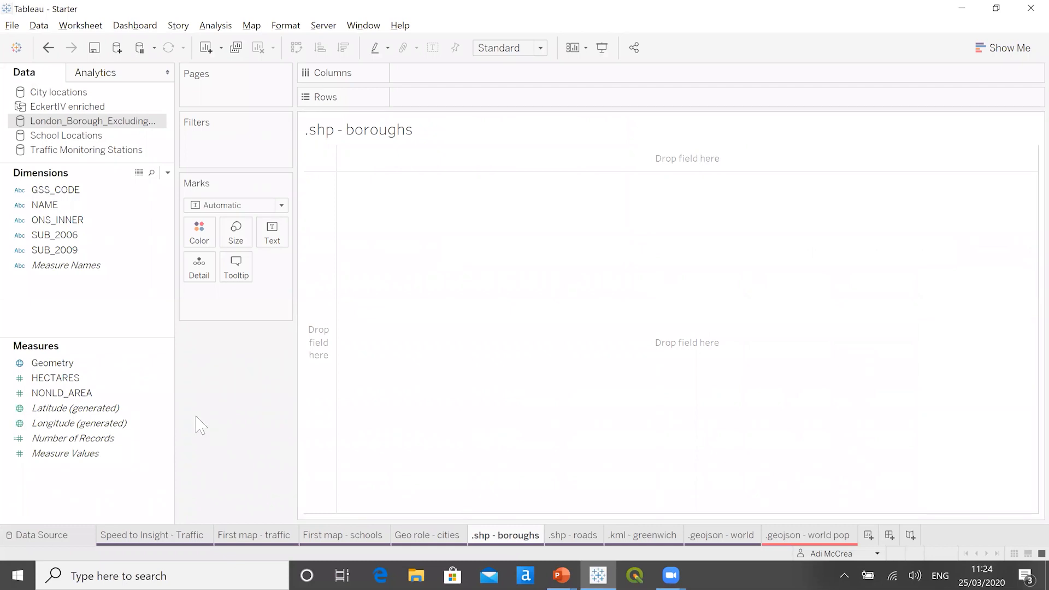
{"action": "left_click", "coordinate": [100, 363]}
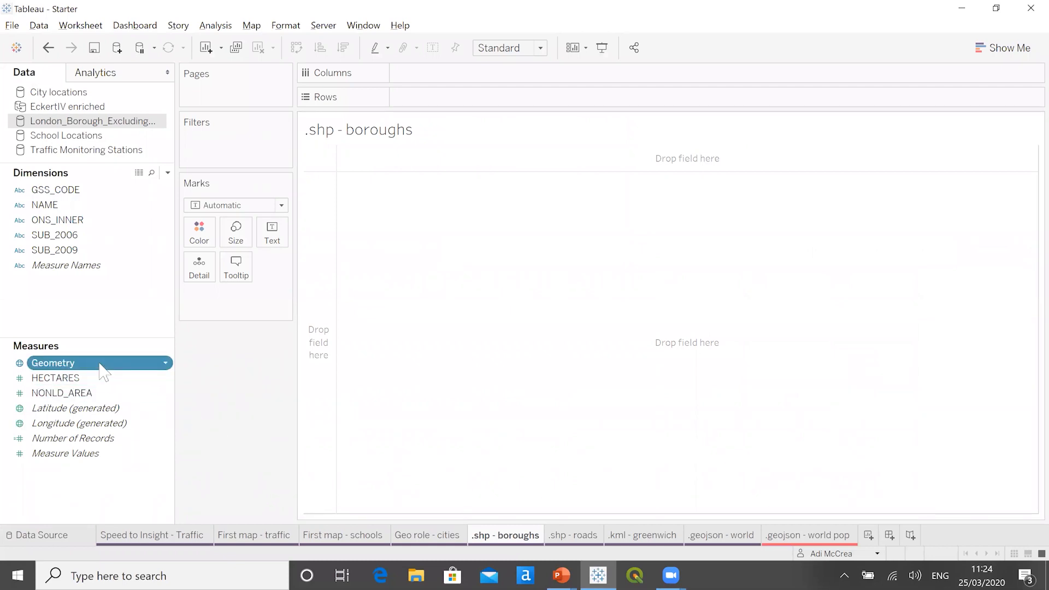
{"action": "double_click", "coordinate": [100, 365]}
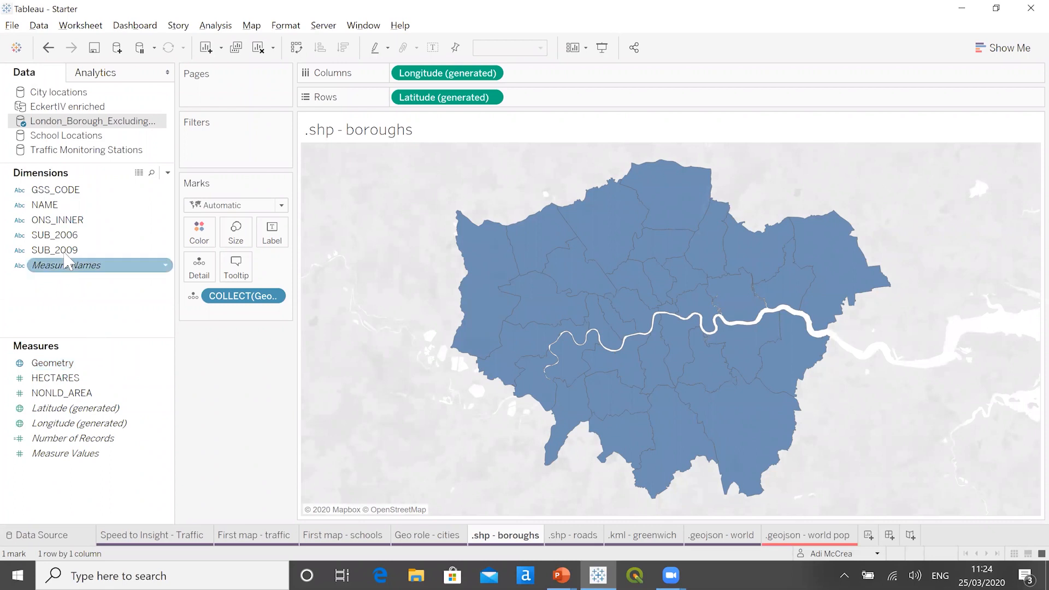
{"action": "left_click_drag", "start_coordinate": [52, 205], "coordinate": [199, 277]}
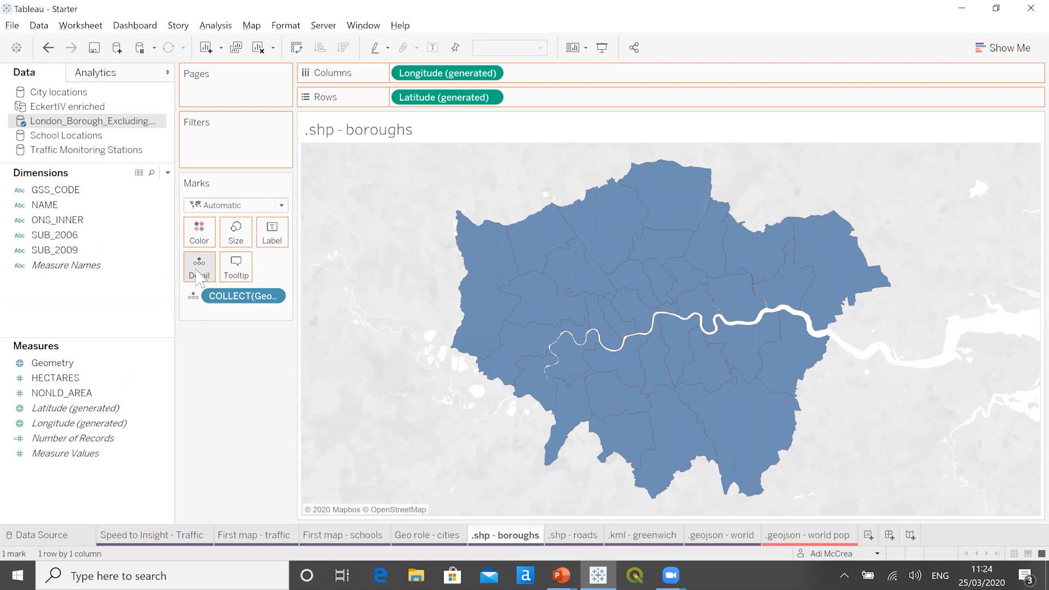
- Give the borough polygons a white border
{"action": "left_click", "coordinate": [199, 229]}
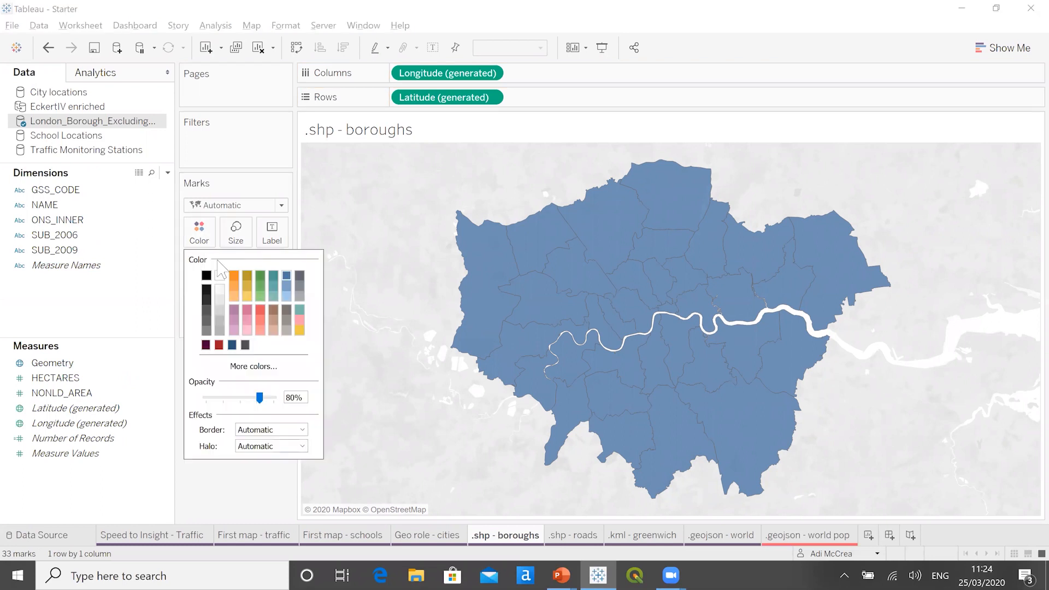
{"action": "left_click", "coordinate": [301, 429]}
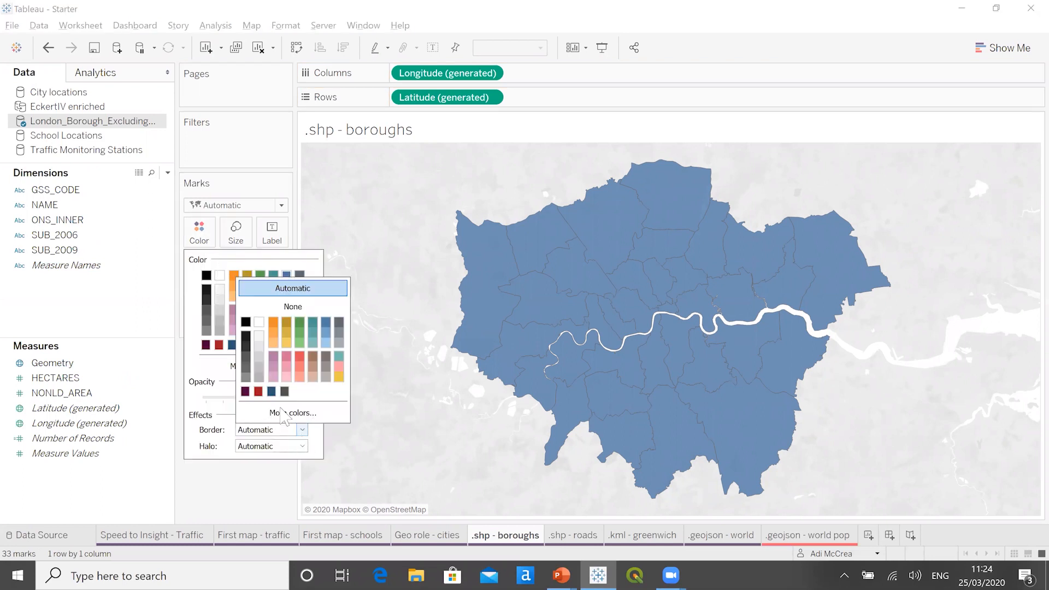
{"action": "left_click", "coordinate": [259, 321]}
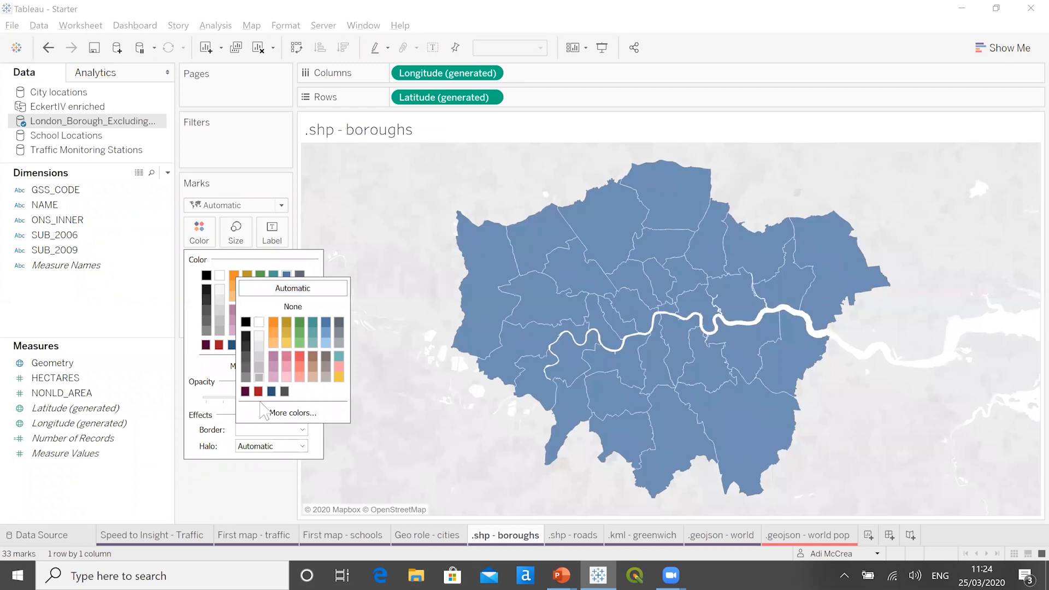
{"action": "left_click", "coordinate": [259, 494]}
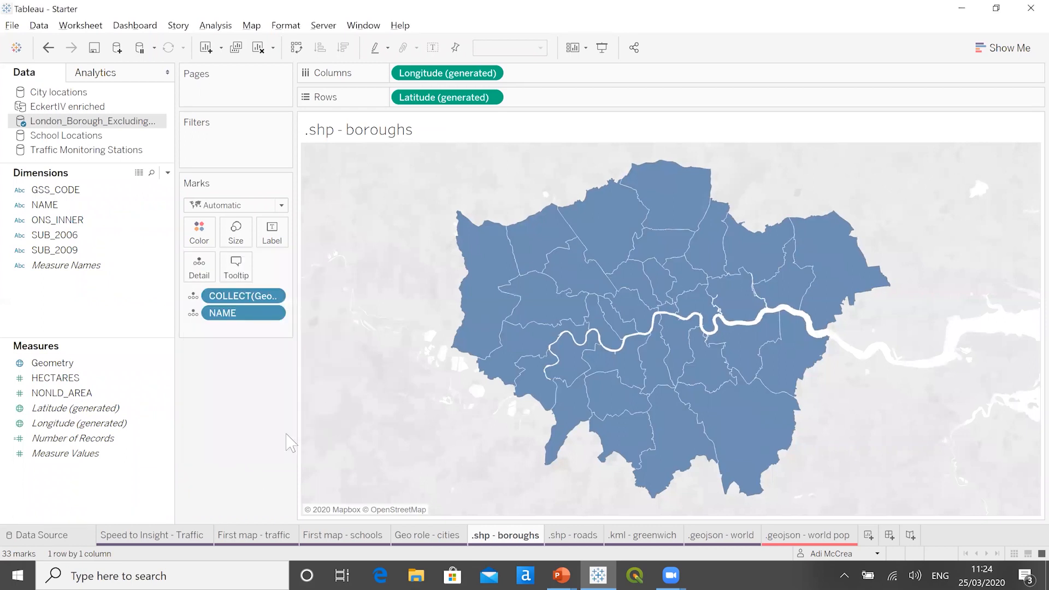
{"action": "mouse_move", "coordinate": [481, 283]}
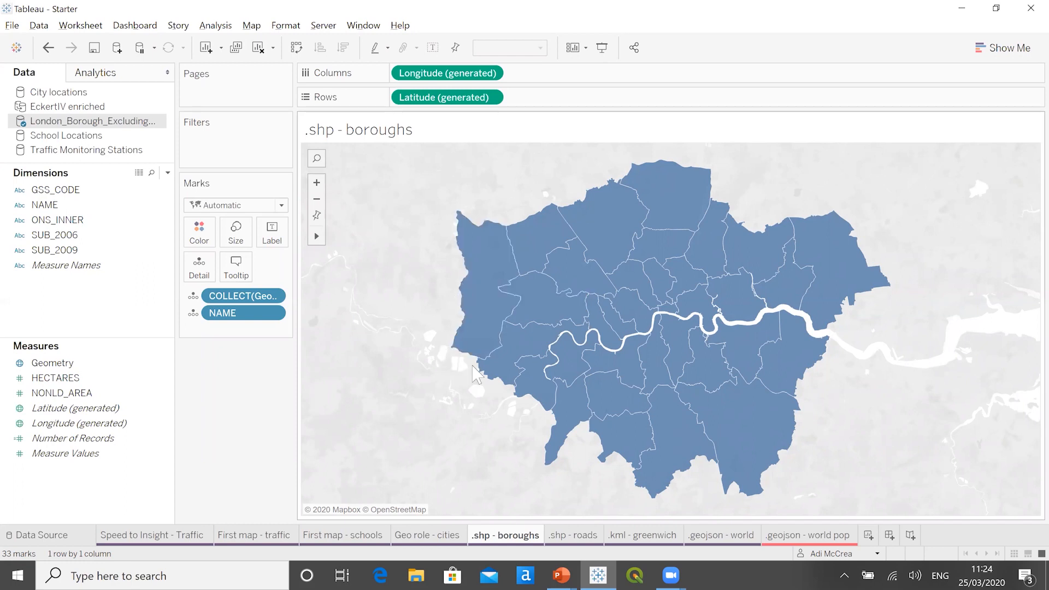
{"action": "mouse_move", "coordinate": [486, 373]}
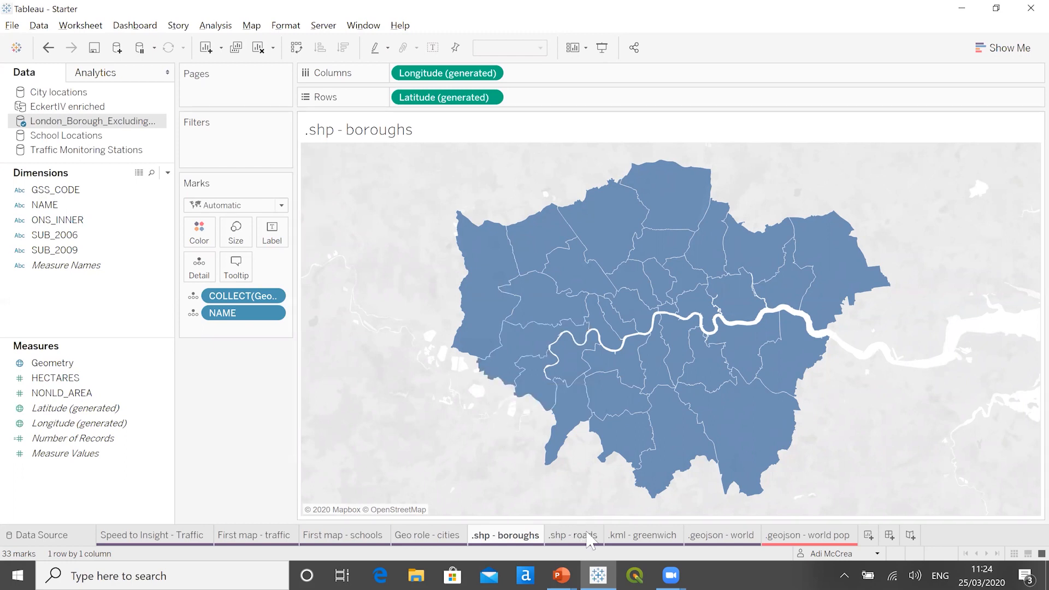
- From the .shp - roads worksheet, connect to TV_RoadLink.shp in the Roads data folder and review its columns through to Geometry
{"action": "mouse_move", "coordinate": [589, 541]}
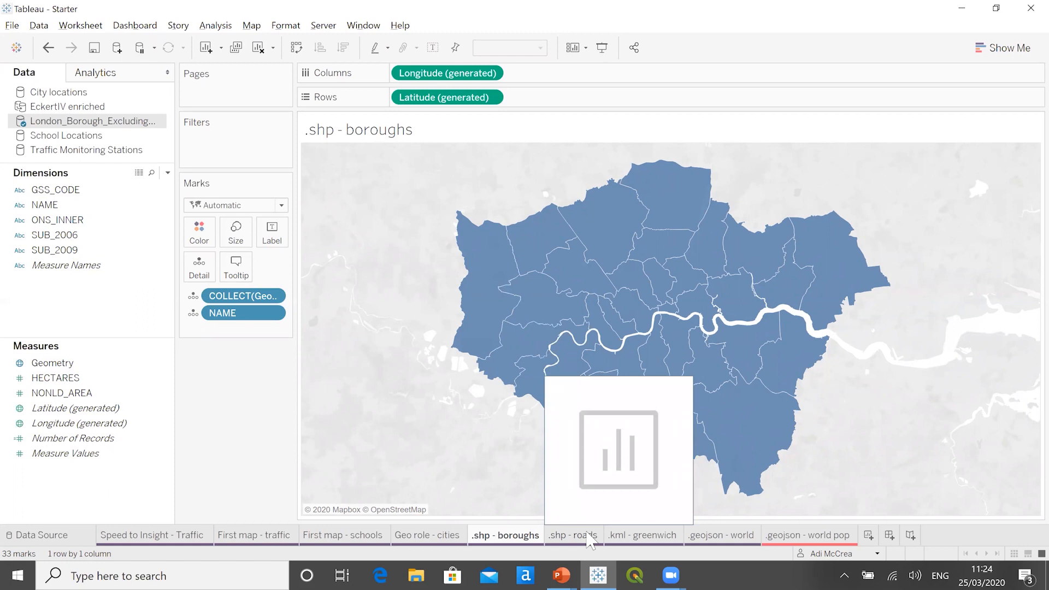
{"action": "left_click", "coordinate": [589, 539]}
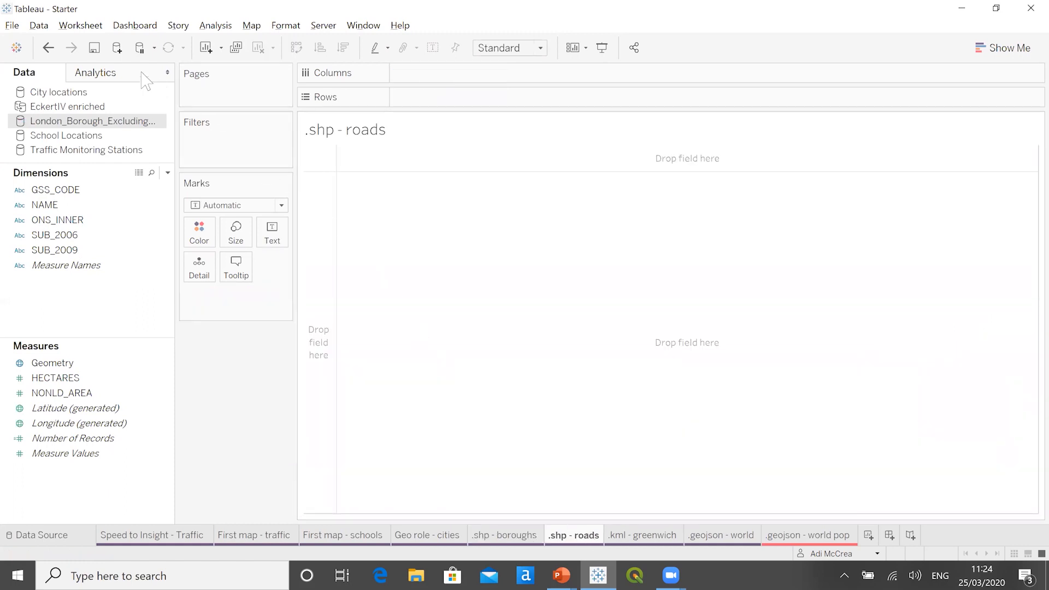
{"action": "left_click", "coordinate": [118, 49]}
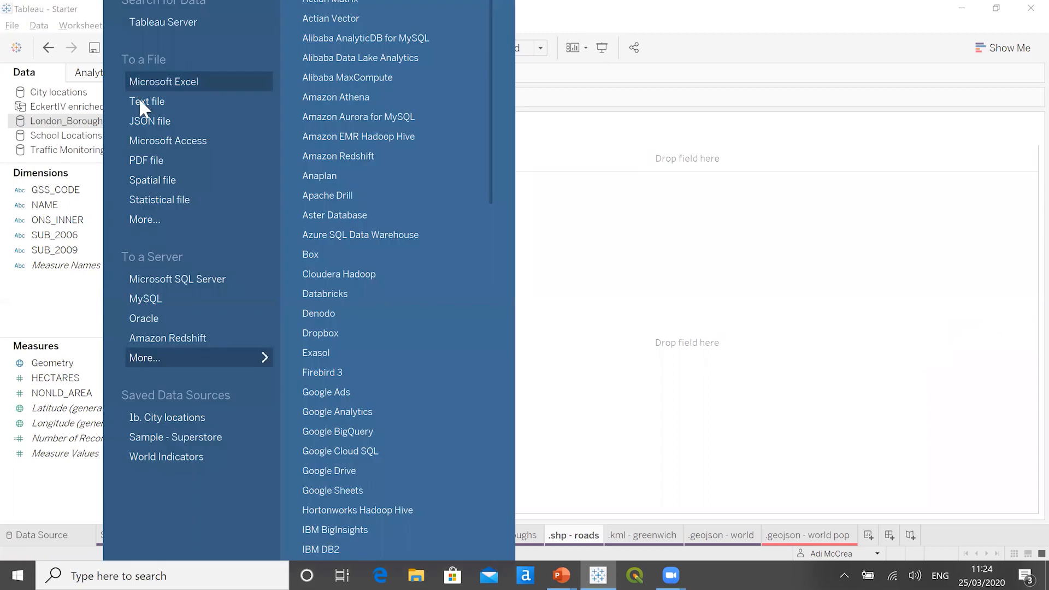
{"action": "left_click", "coordinate": [186, 181]}
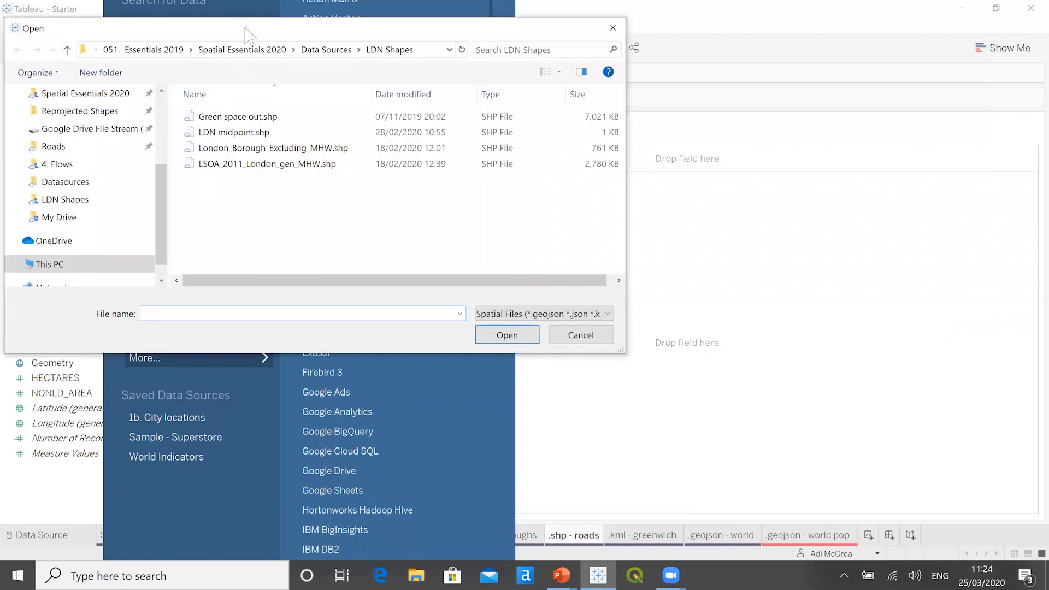
{"action": "left_click_drag", "start_coordinate": [245, 28], "coordinate": [281, 50]}
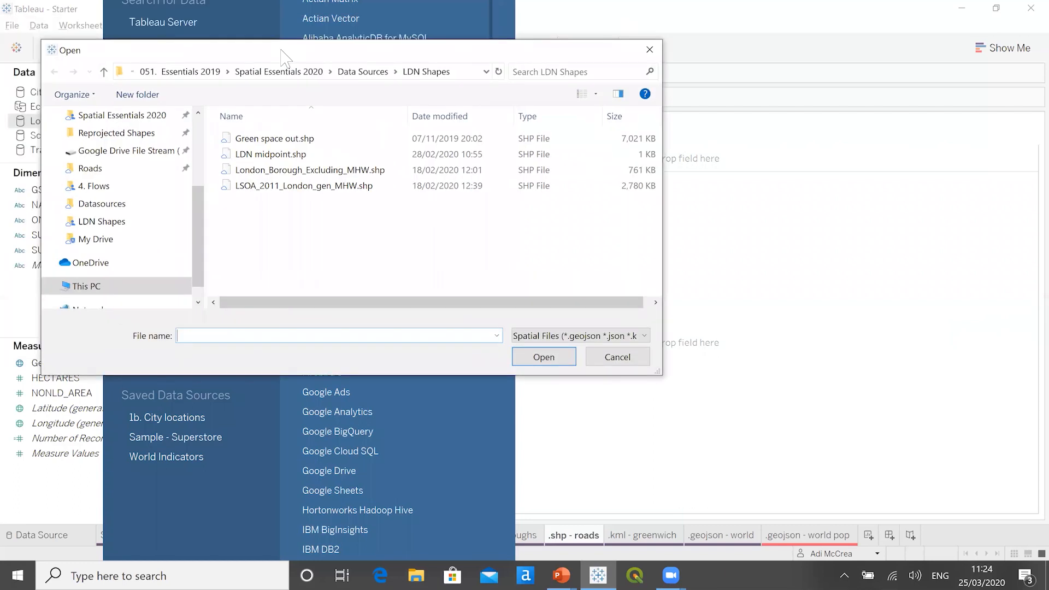
{"action": "left_click", "coordinate": [115, 210]}
{"action": "double_click", "coordinate": [257, 172]}
{"action": "double_click", "coordinate": [264, 140]}
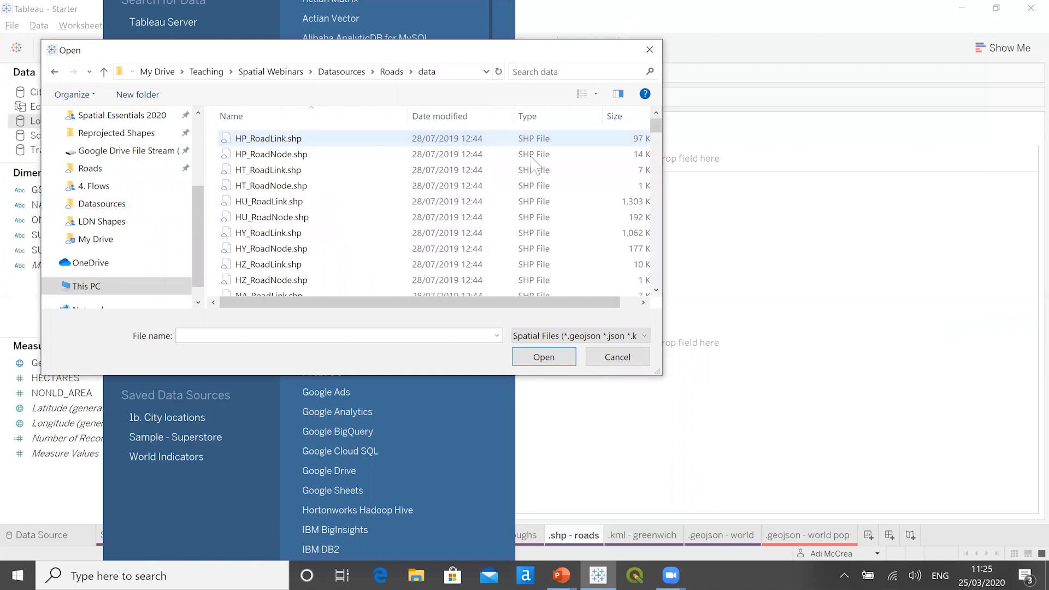
{"action": "left_click_drag", "start_coordinate": [656, 127], "coordinate": [668, 295]}
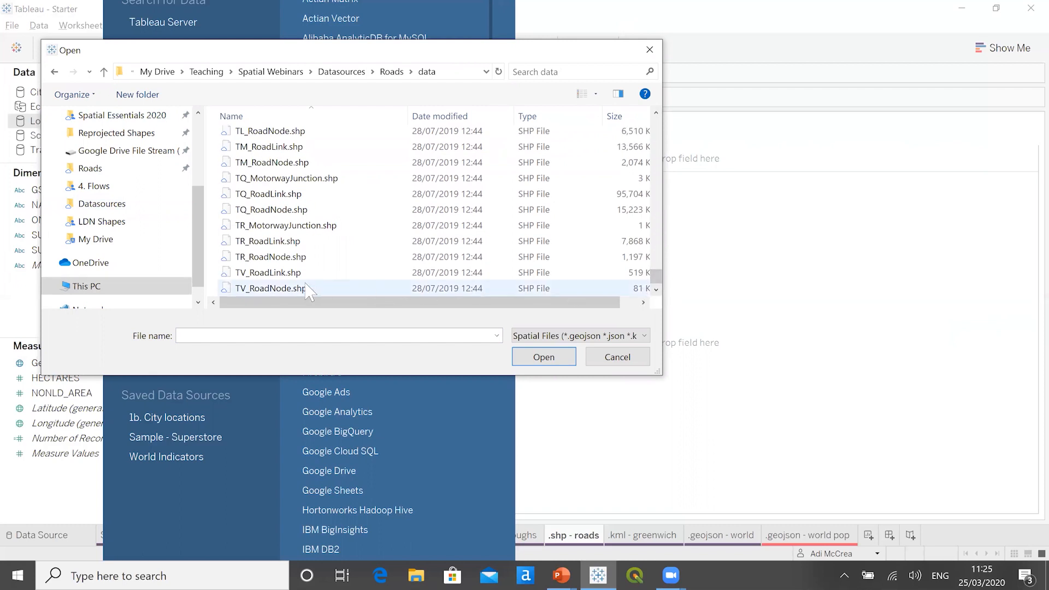
{"action": "left_click", "coordinate": [270, 273]}
{"action": "left_click", "coordinate": [533, 358]}
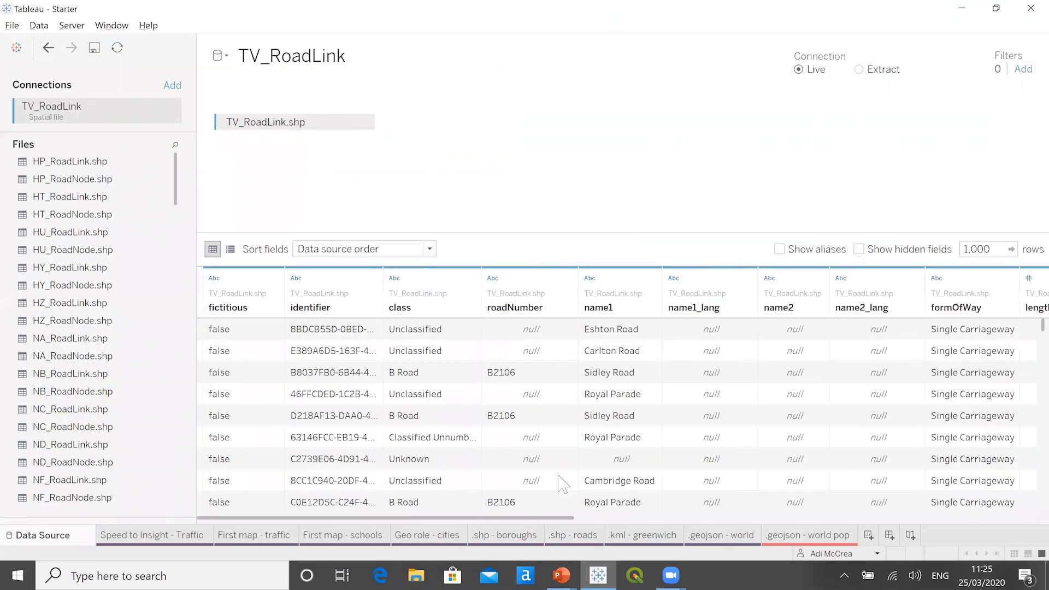
{"action": "left_click_drag", "start_coordinate": [538, 518], "coordinate": [1027, 519]}
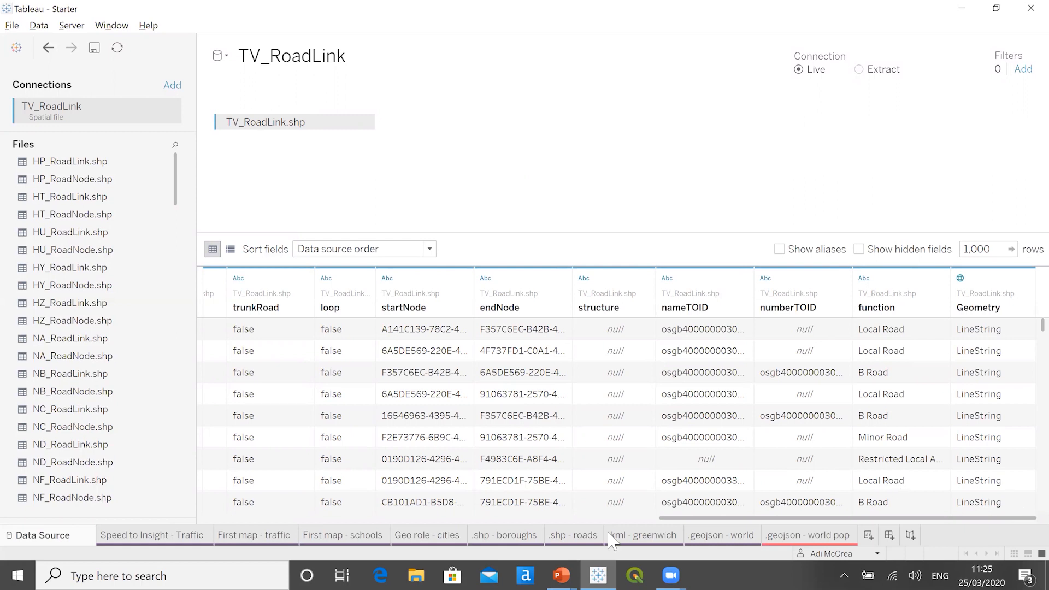
- Map the road links on the .shp - roads worksheet by adding Geometry from TV_RoadLink to the view
{"action": "left_click", "coordinate": [586, 539]}
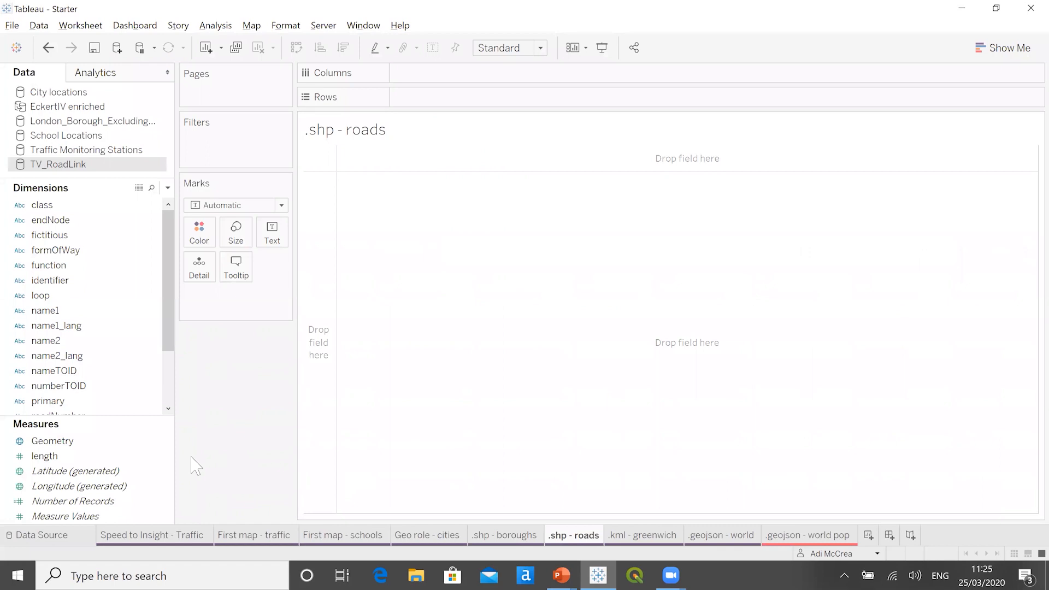
{"action": "left_click", "coordinate": [103, 441]}
{"action": "double_click", "coordinate": [105, 444]}
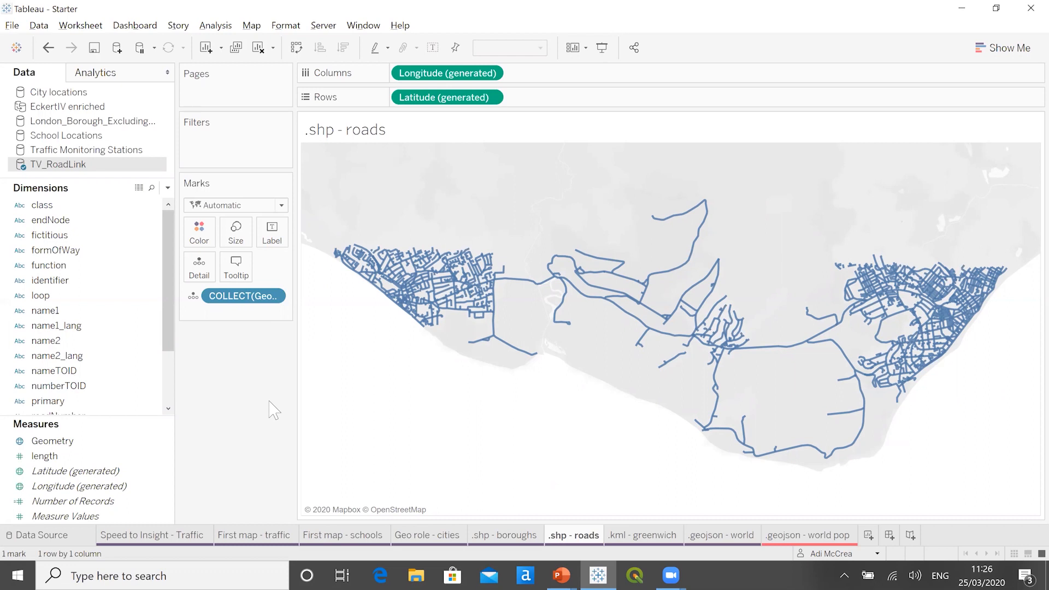
- From the .kml - greenwich worksheet, connect to the spatial file greenwich and black heath in the Datasources folder and widen its Name column
{"action": "left_click", "coordinate": [633, 536]}
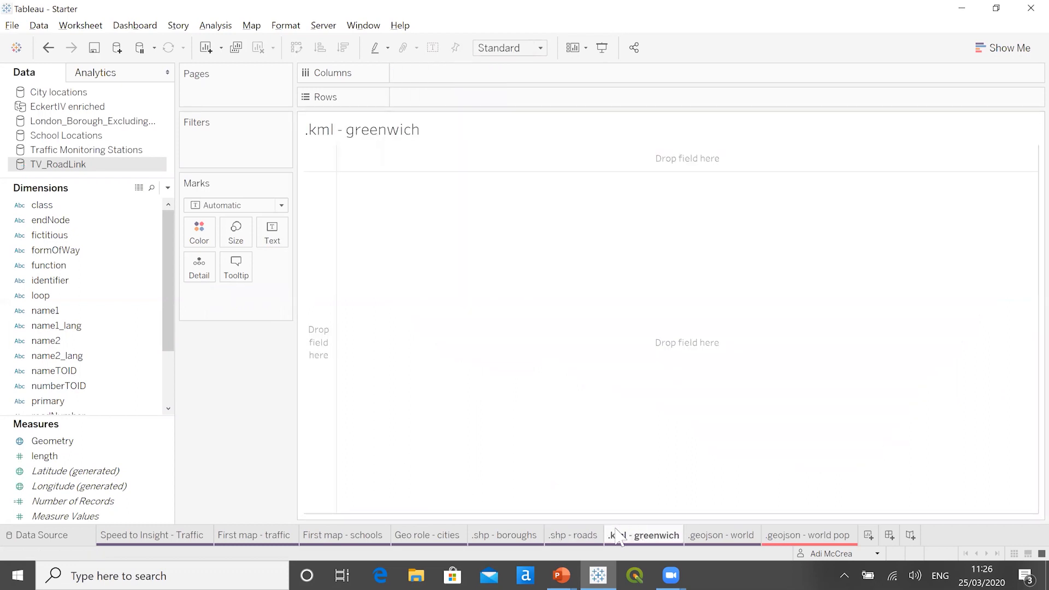
{"action": "left_click", "coordinate": [117, 47]}
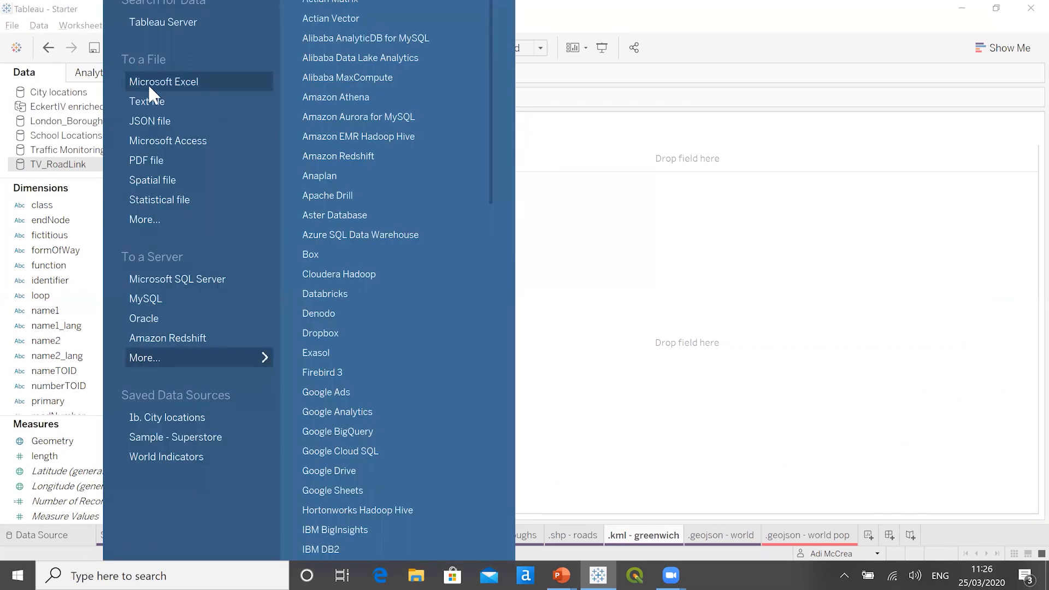
{"action": "left_click", "coordinate": [194, 176]}
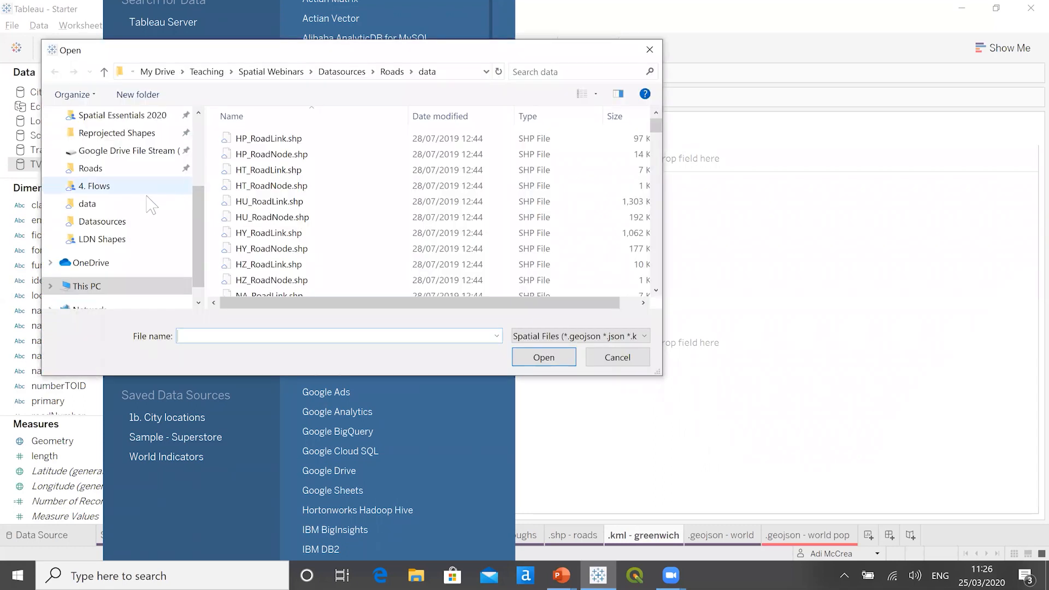
{"action": "left_click", "coordinate": [112, 221]}
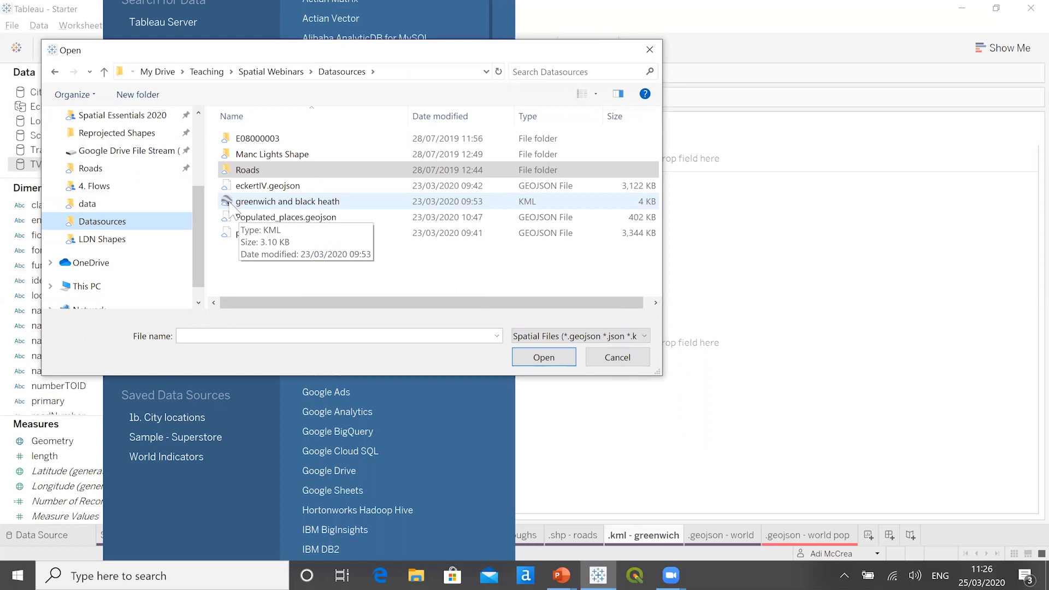
{"action": "left_click", "coordinate": [261, 204]}
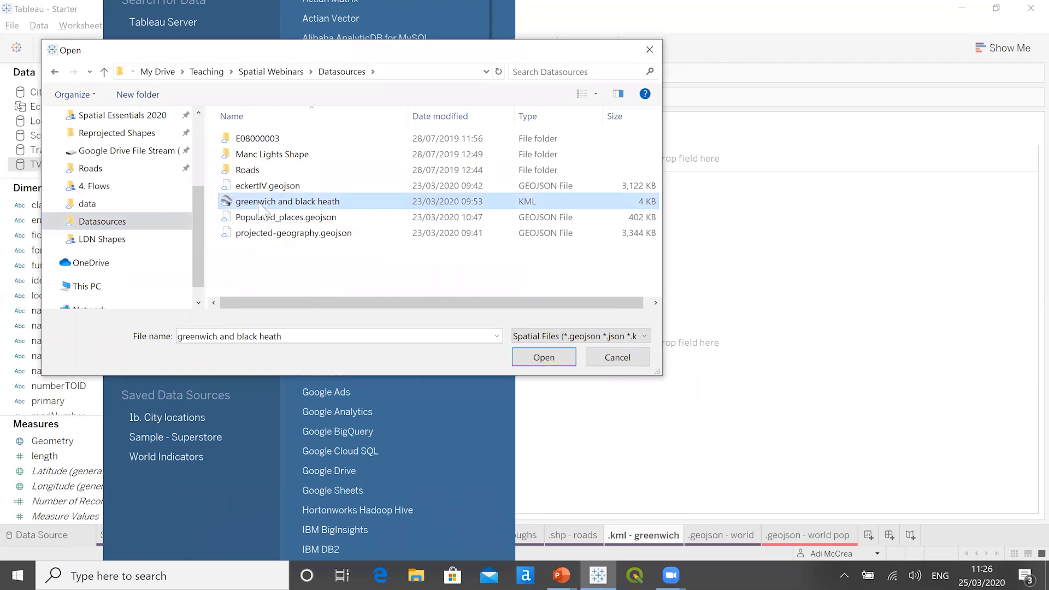
{"action": "left_click", "coordinate": [544, 358]}
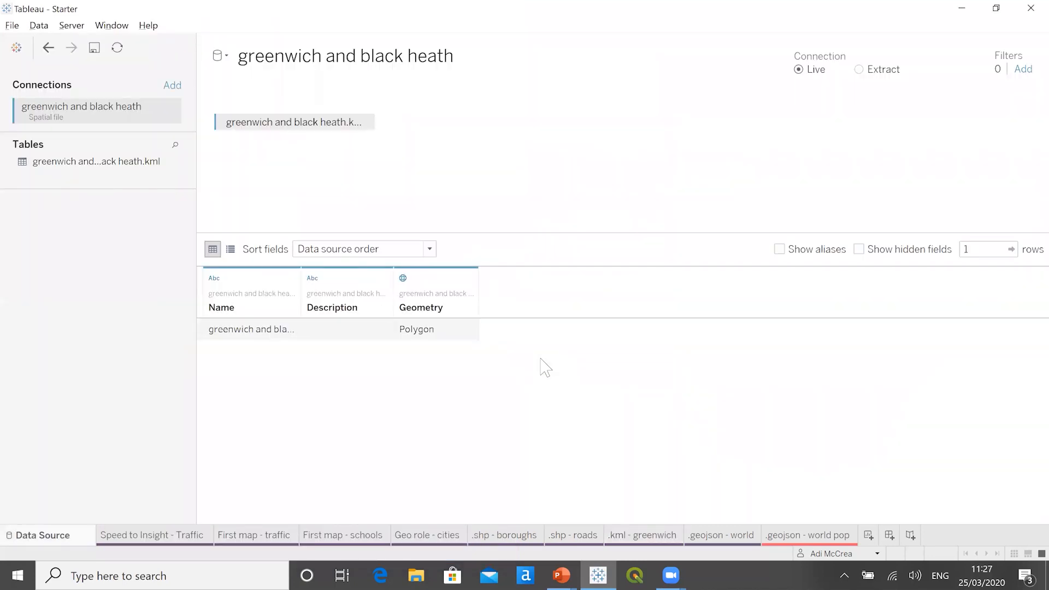
{"action": "left_click_drag", "start_coordinate": [302, 283], "coordinate": [322, 283]}
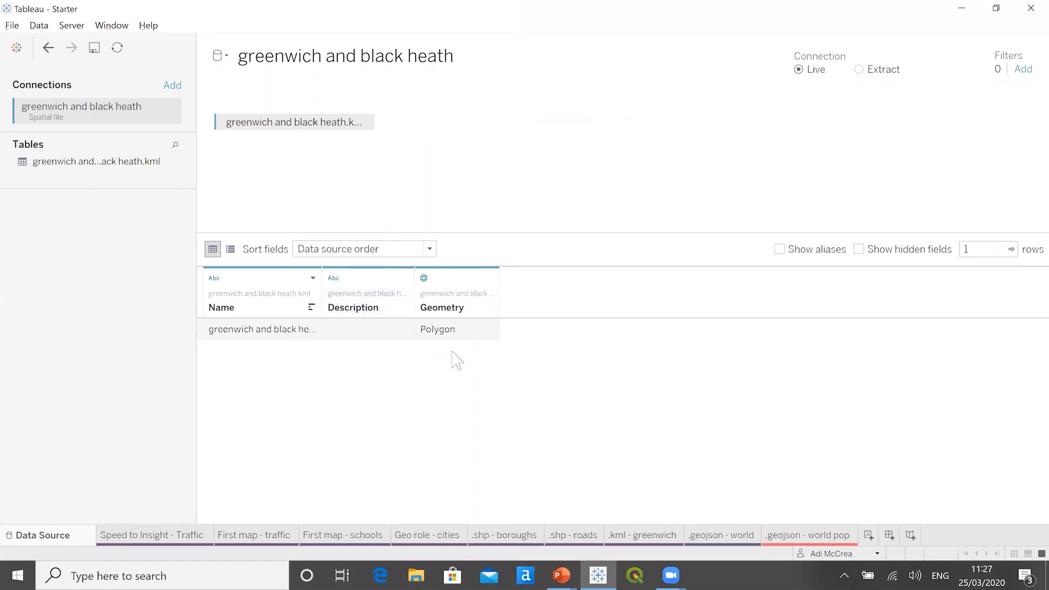
{"action": "left_click", "coordinate": [453, 343]}
- Plot the Geometry polygon on the .kml - greenwich worksheet and give it a dark red fill and border
{"action": "left_click", "coordinate": [645, 536]}
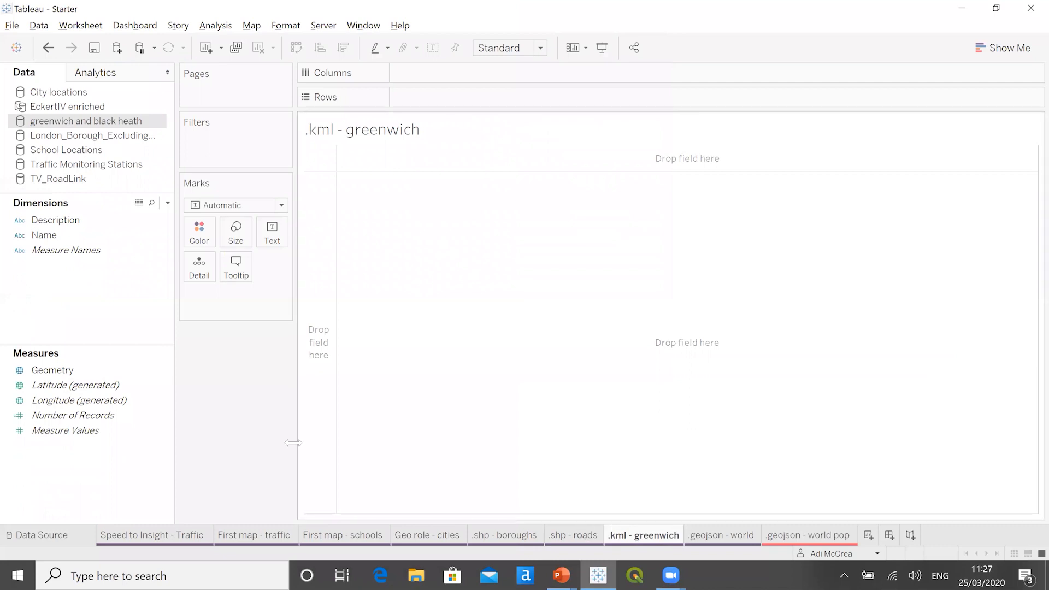
{"action": "double_click", "coordinate": [88, 371]}
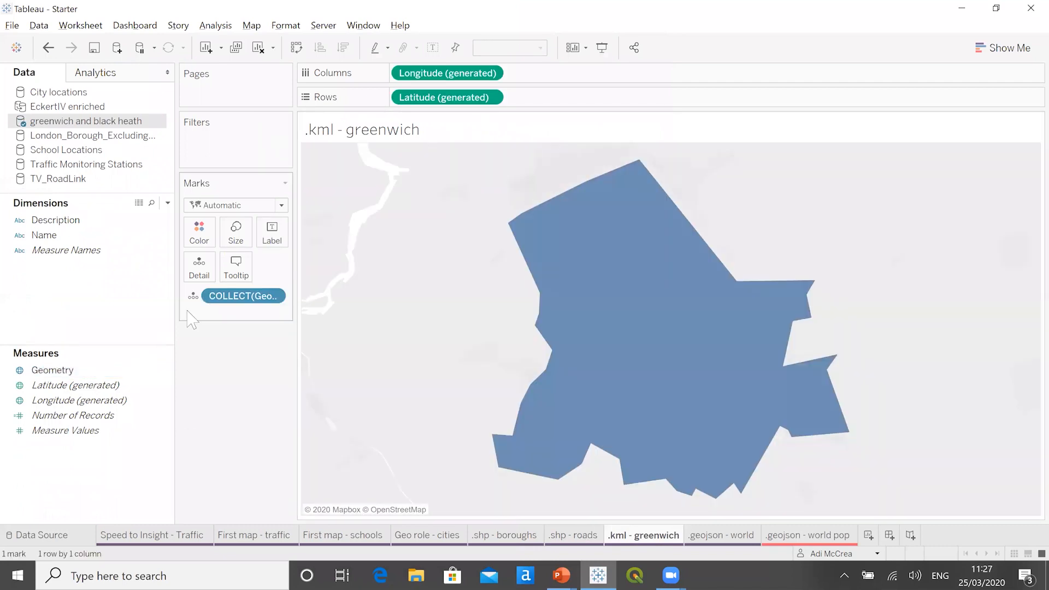
{"action": "left_click", "coordinate": [198, 233]}
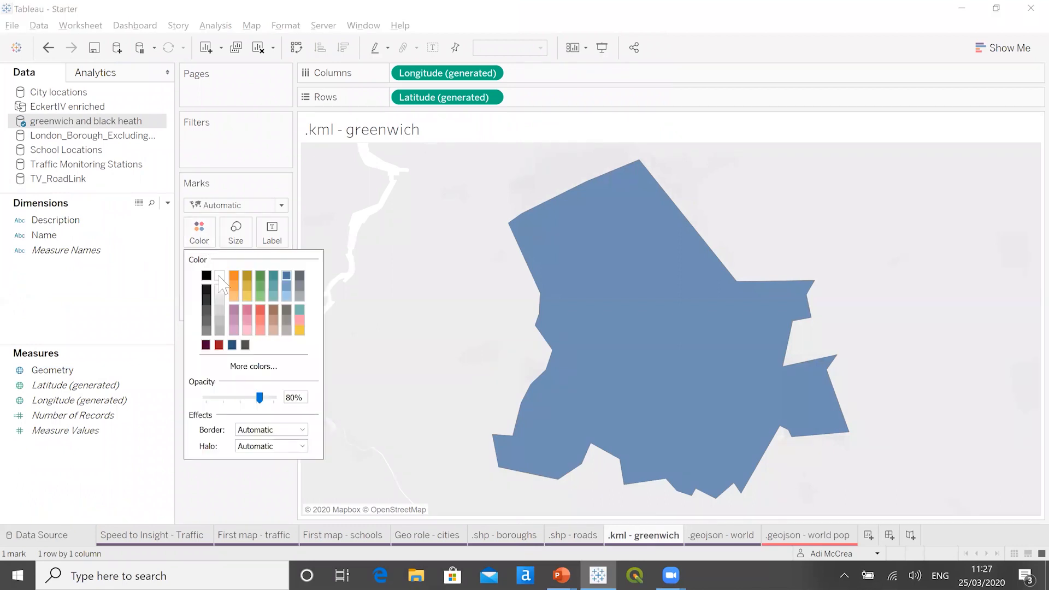
{"action": "left_click", "coordinate": [218, 345]}
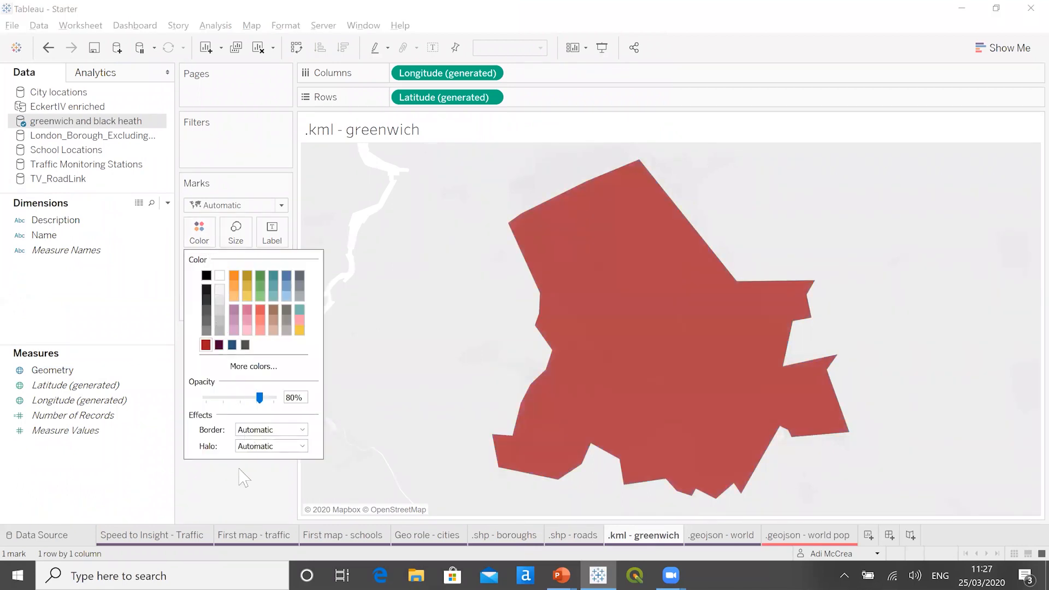
{"action": "left_click", "coordinate": [300, 430]}
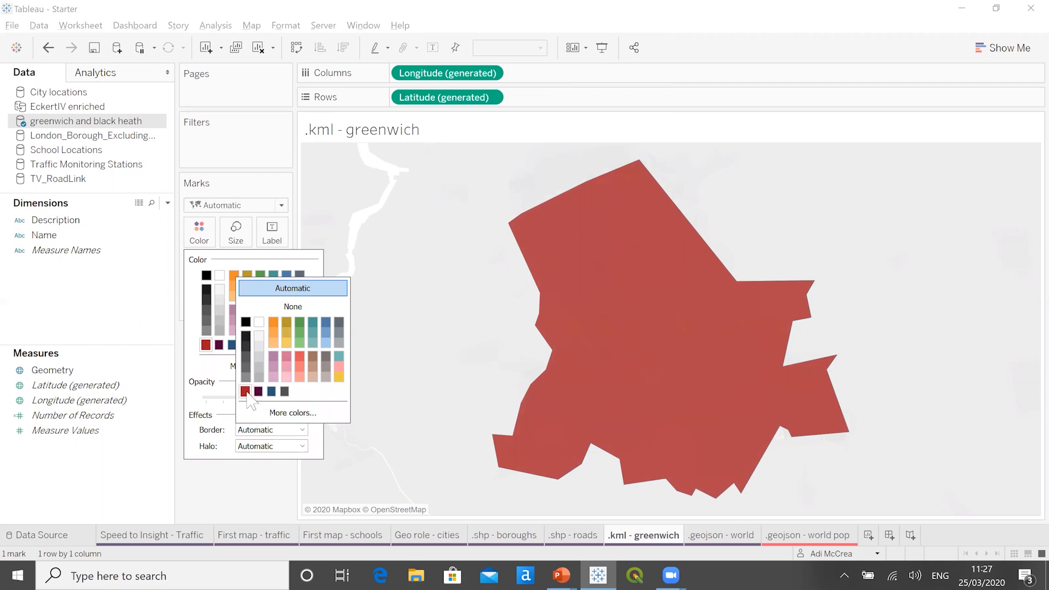
{"action": "left_click", "coordinate": [245, 391]}
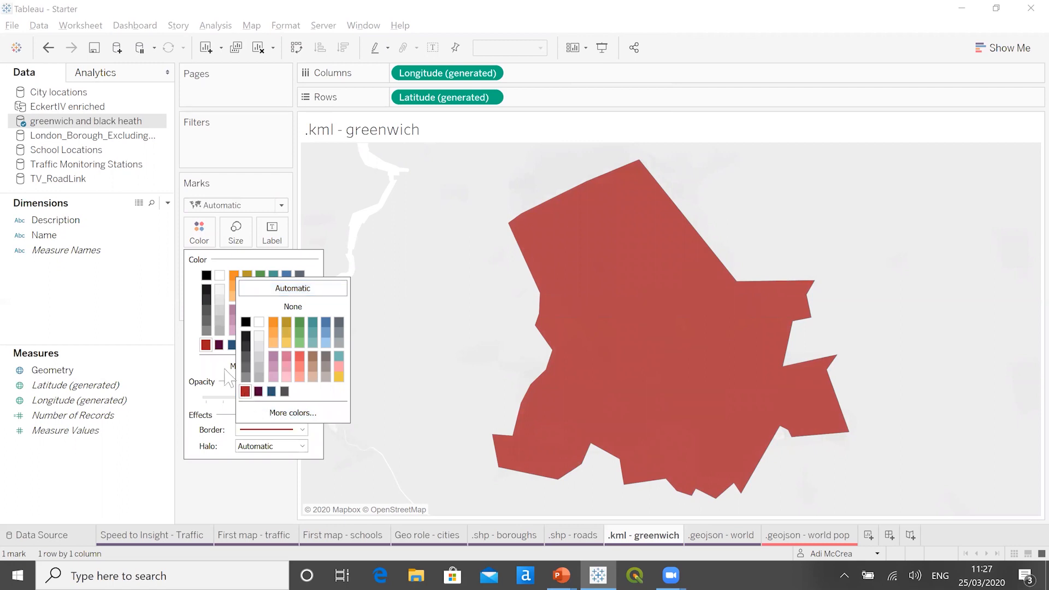
- Change the Greenwich polygon's fill to a very light grey and lower its opacity
{"action": "left_click", "coordinate": [218, 292]}
{"action": "left_click", "coordinate": [219, 291]}
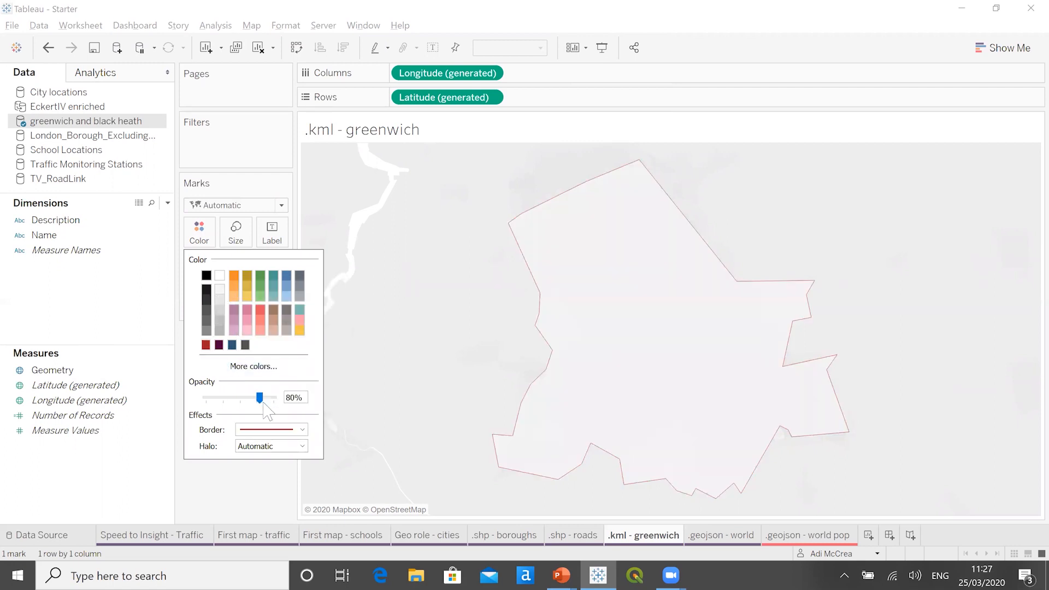
{"action": "left_click_drag", "start_coordinate": [260, 399], "coordinate": [238, 400]}
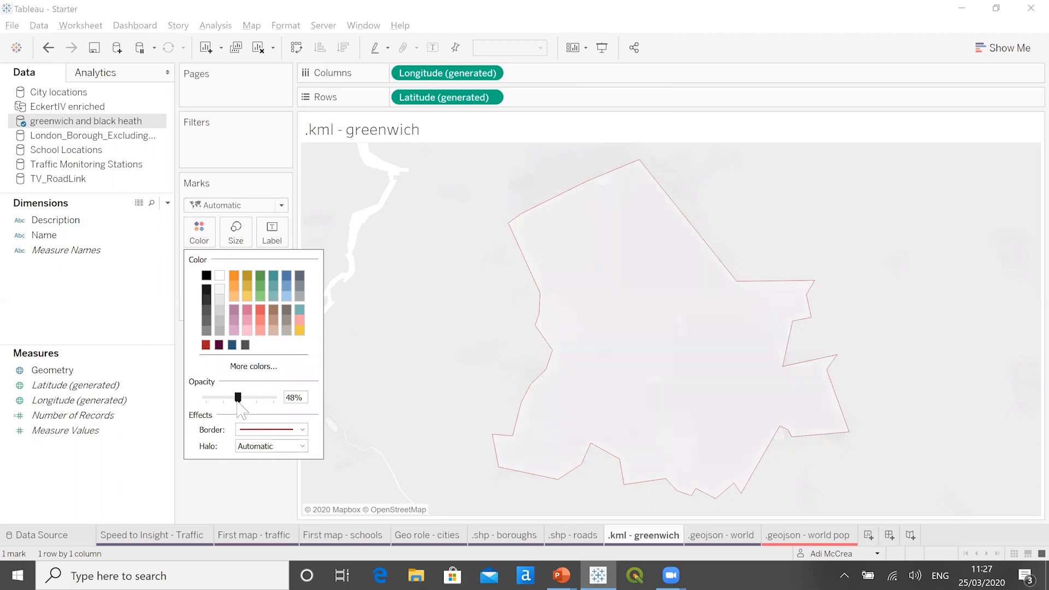
{"action": "left_click", "coordinate": [232, 494]}
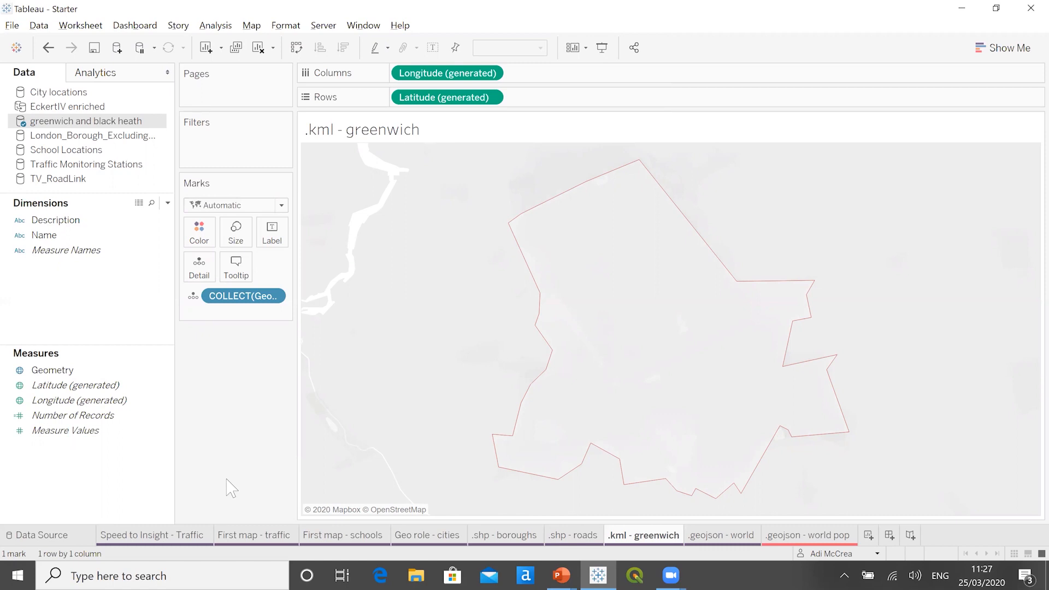
- Set the background map of the .kml - greenwich worksheet to Outdoors to show the area around the outline
{"action": "left_click", "coordinate": [254, 28]}
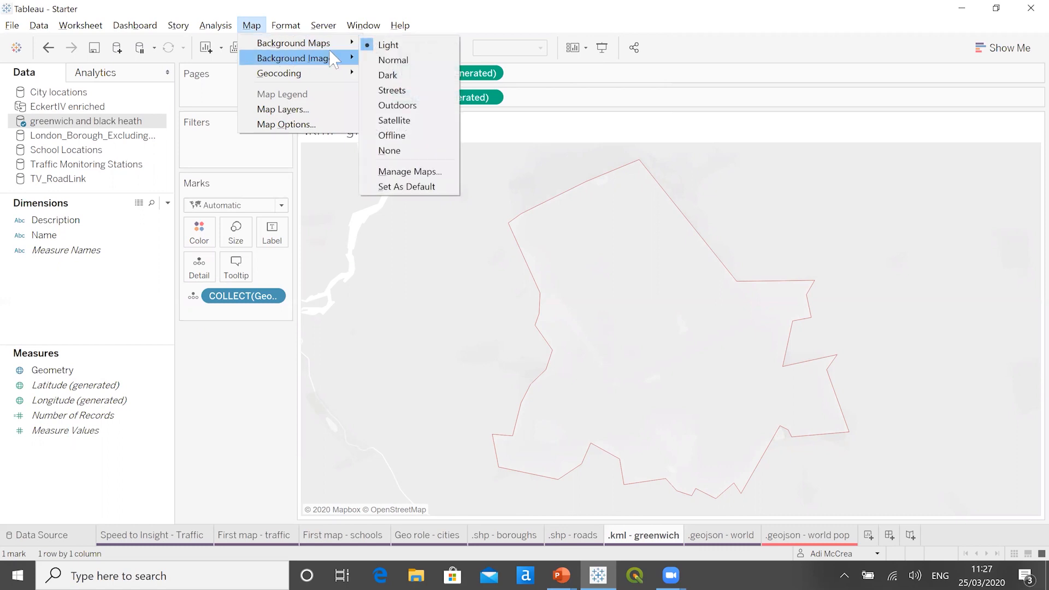
{"action": "left_click", "coordinate": [434, 106]}
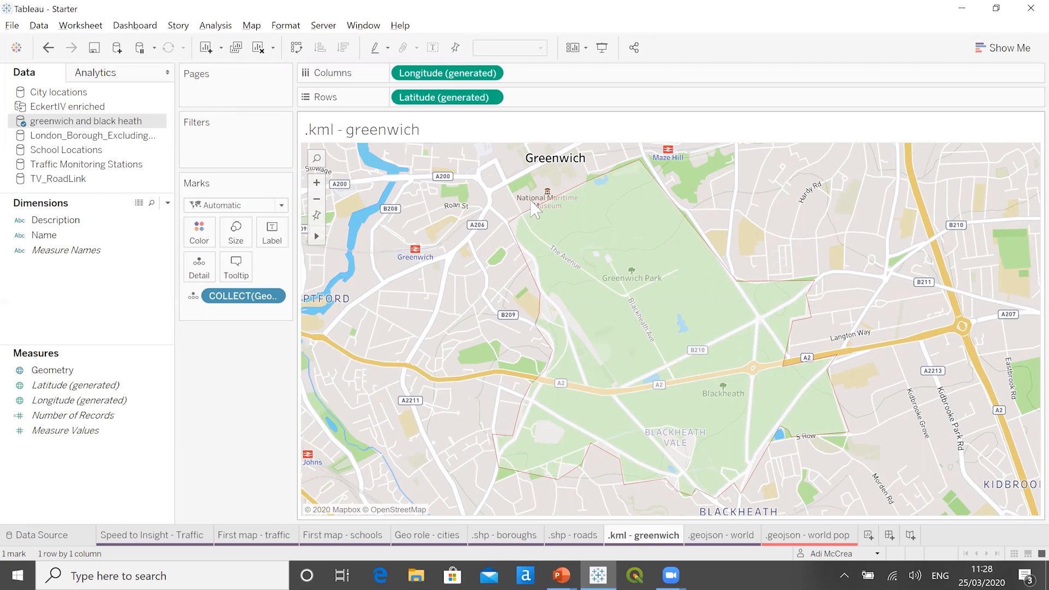
{"action": "scroll", "coordinate": [452, 333], "scroll_direction": "down", "scroll_amount": 1}
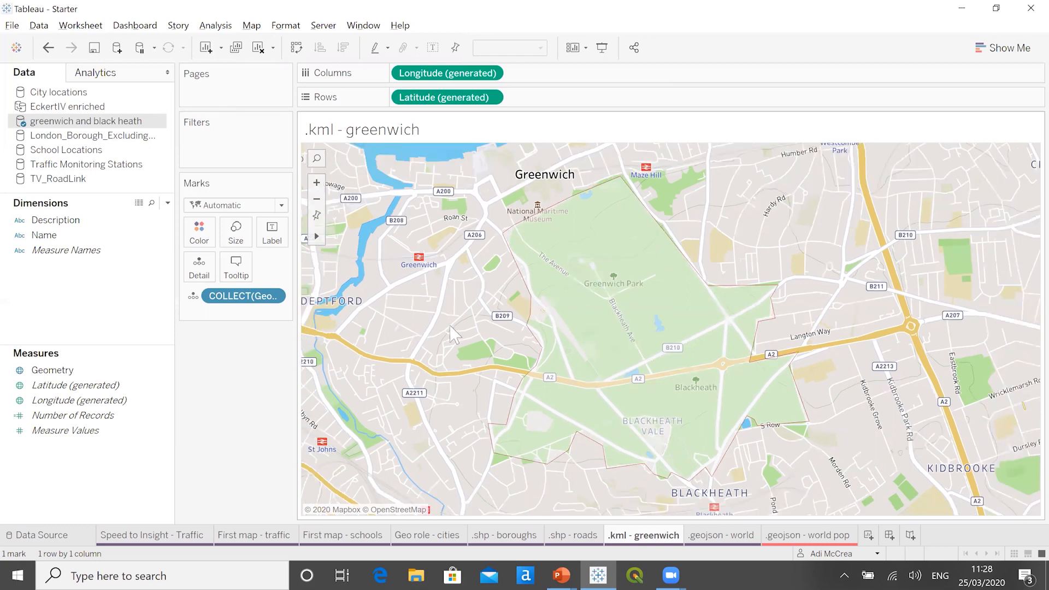
{"action": "scroll", "coordinate": [452, 333], "scroll_direction": "down", "scroll_amount": 2}
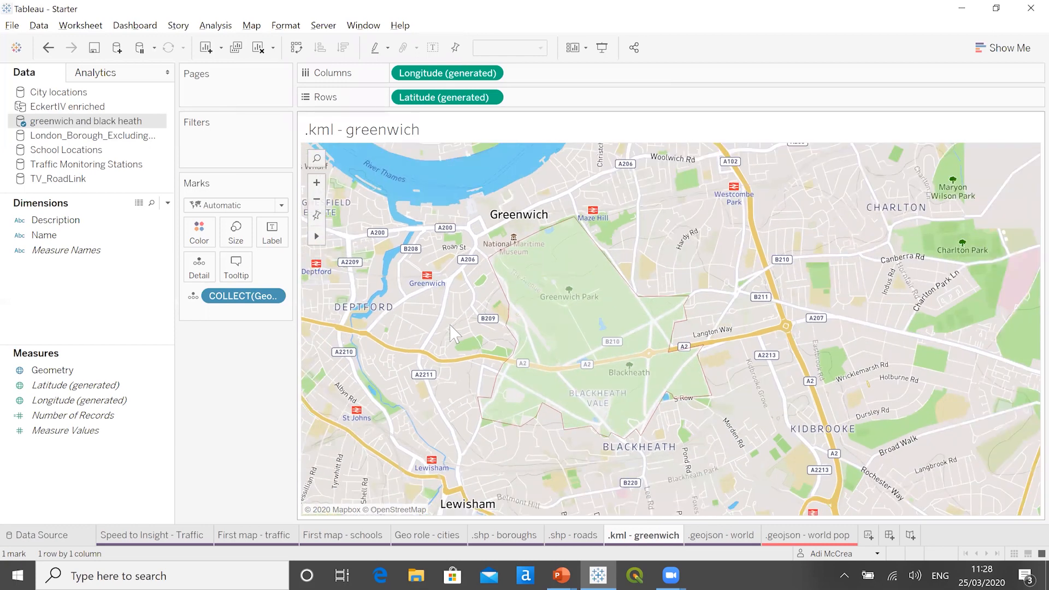
{"action": "scroll", "coordinate": [453, 333], "scroll_direction": "down", "scroll_amount": 1}
{"action": "scroll", "coordinate": [453, 333], "scroll_direction": "down", "scroll_amount": 1}
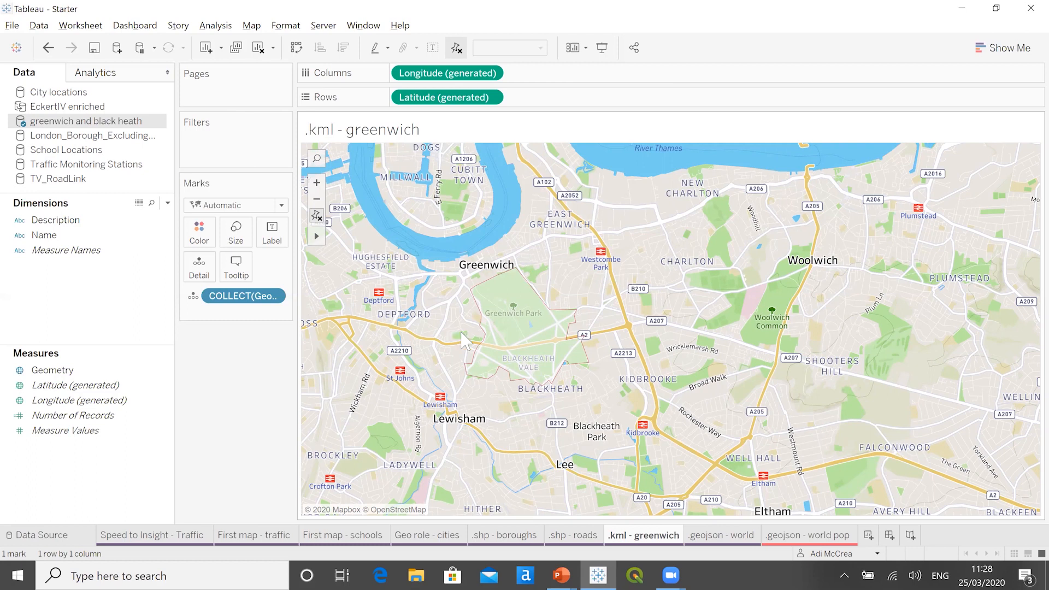
- From the .geojson - world worksheet, connect to the spatial file eckertIV.geojson in the Datasources folder
{"action": "left_click", "coordinate": [727, 537]}
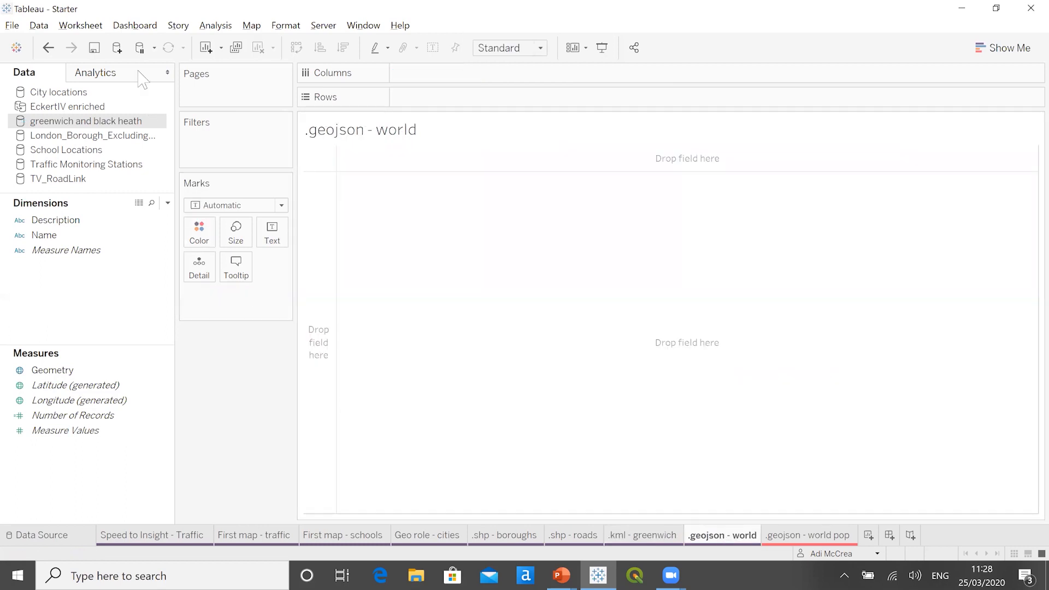
{"action": "left_click", "coordinate": [116, 48]}
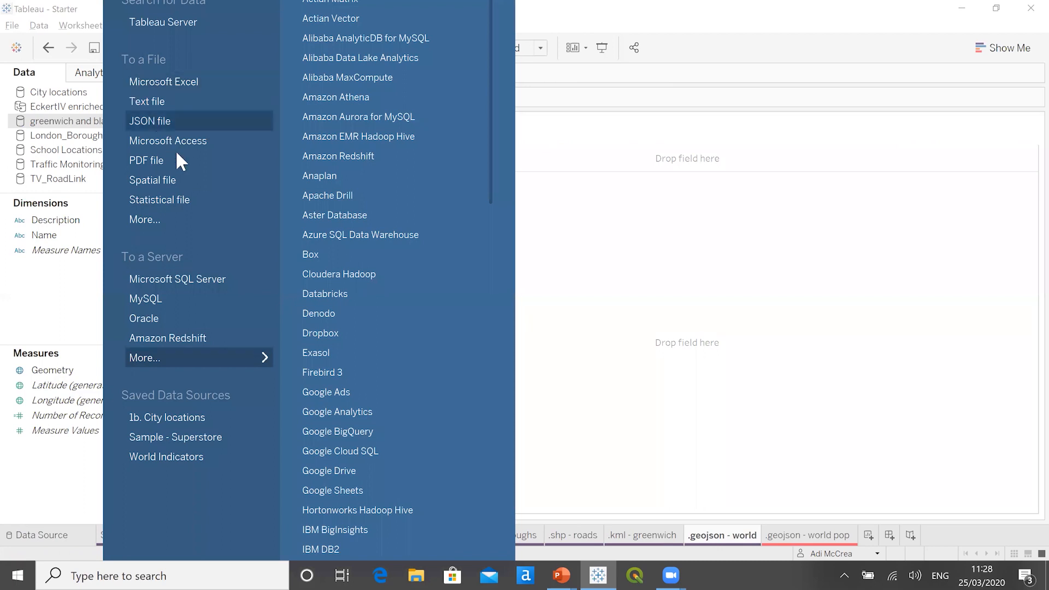
{"action": "left_click", "coordinate": [192, 179]}
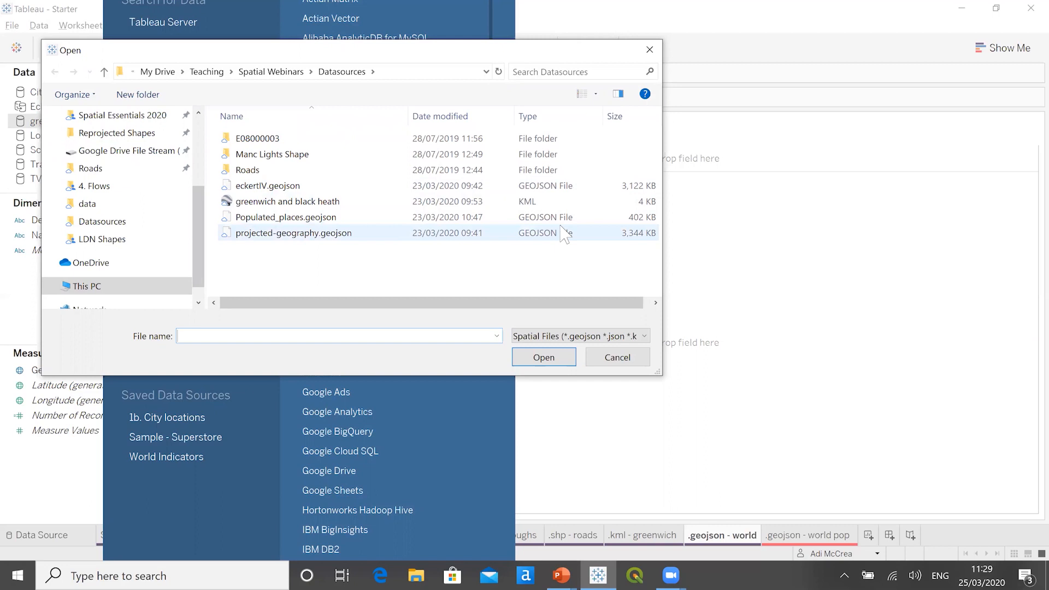
{"action": "left_click", "coordinate": [307, 191]}
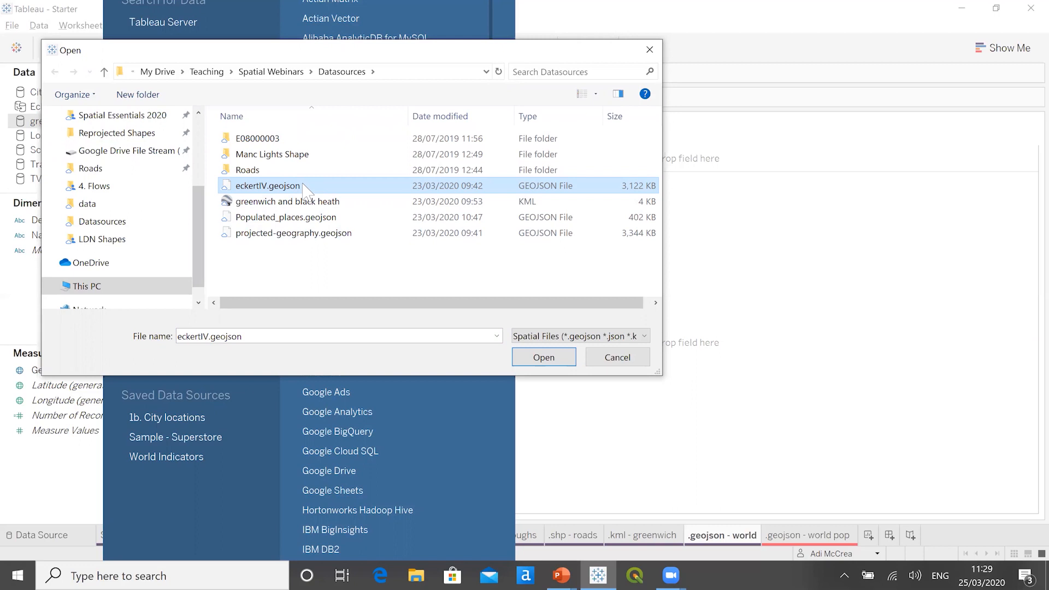
{"action": "left_click", "coordinate": [536, 361]}
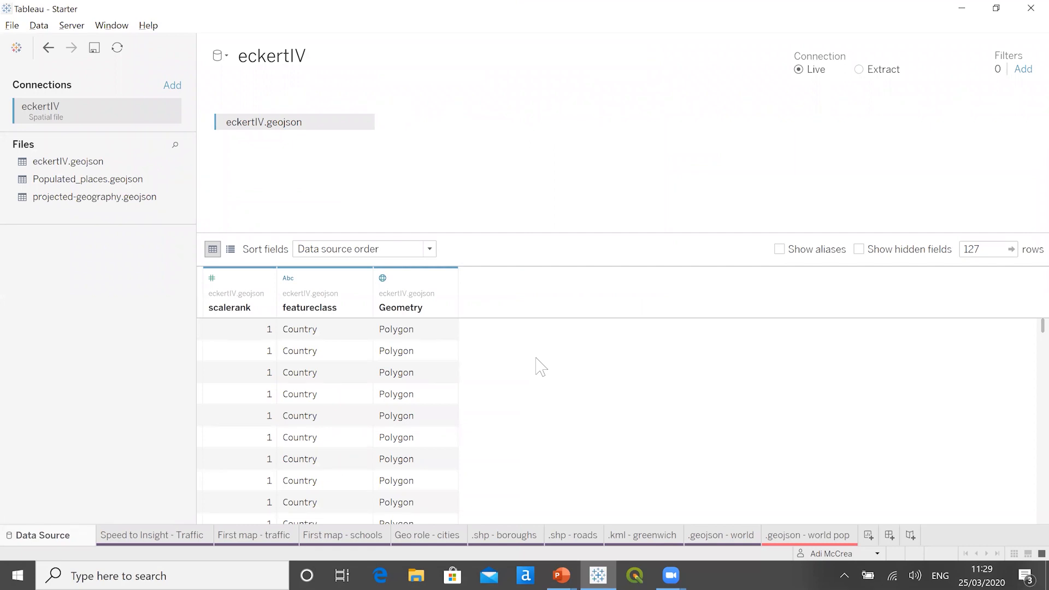
- Map the world polygons on the .geojson - world worksheet by adding Geometry from eckertIV to the view
{"action": "left_click", "coordinate": [724, 538]}
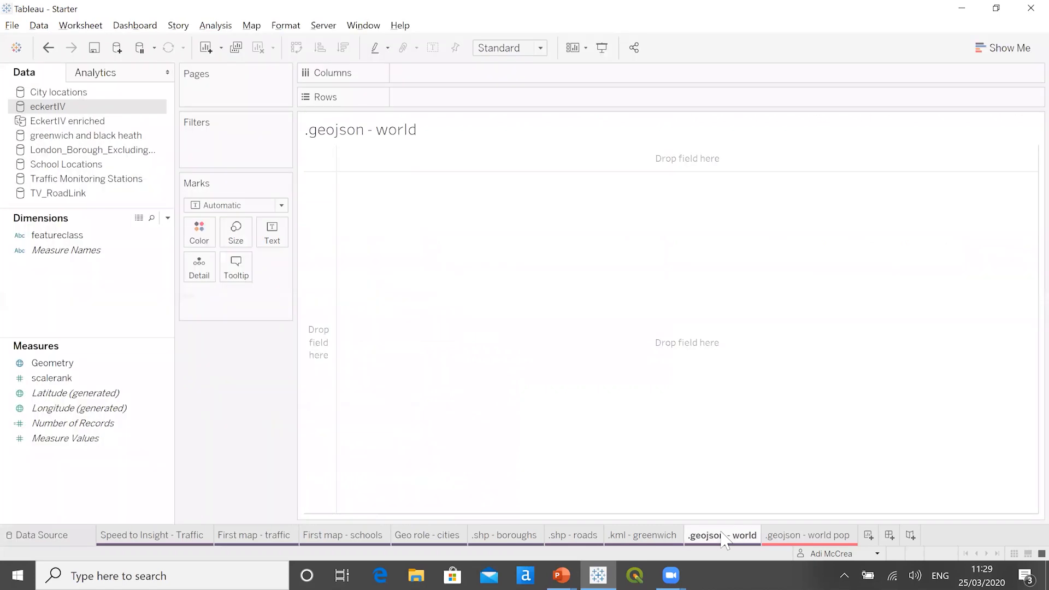
{"action": "left_click", "coordinate": [64, 365]}
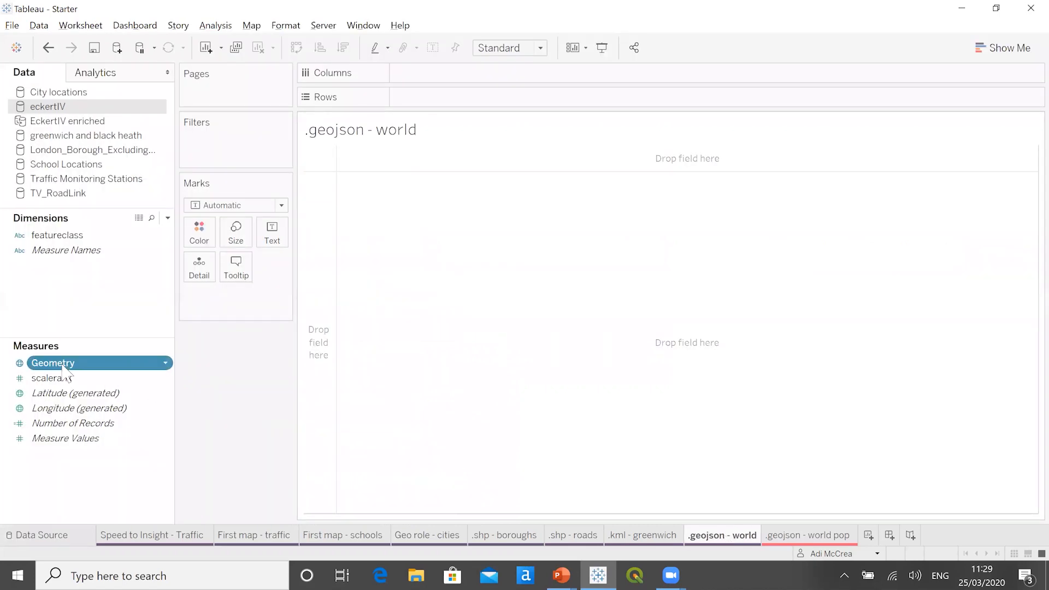
{"action": "double_click", "coordinate": [64, 364]}
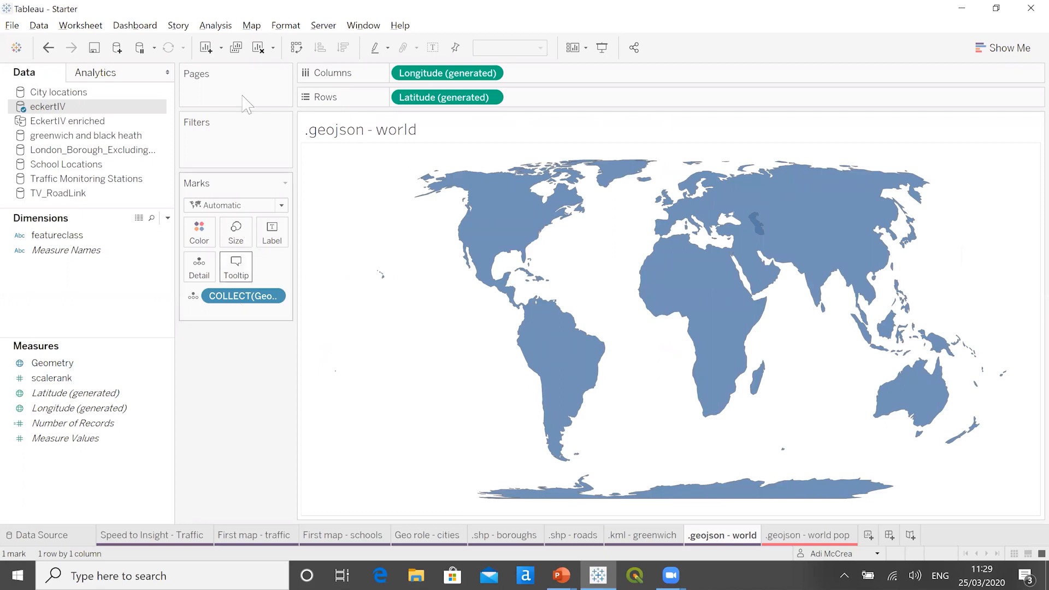
- Set the background washout to 0% to compare the base map with the world polygons, and restore it to 100%
{"action": "left_click", "coordinate": [251, 25]}
{"action": "mouse_move", "coordinate": [269, 37]}
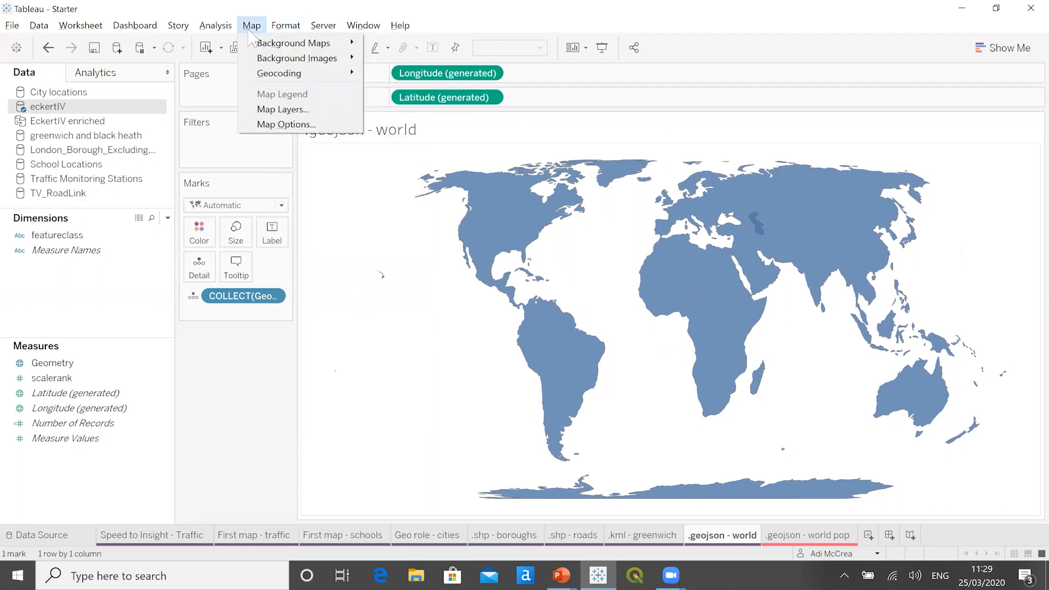
{"action": "left_click", "coordinate": [275, 109]}
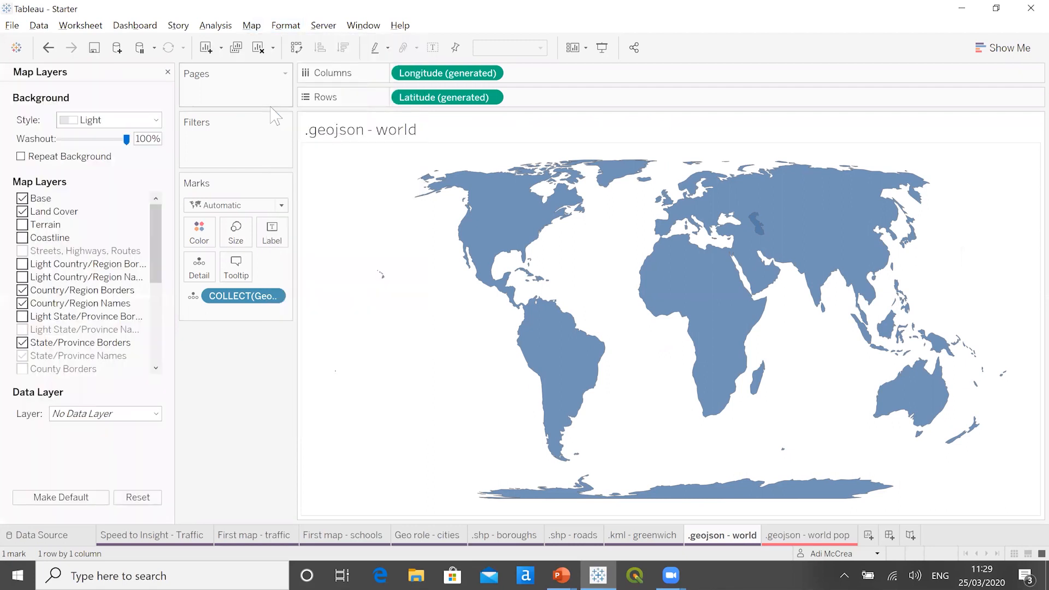
{"action": "left_click_drag", "start_coordinate": [110, 140], "coordinate": [59, 140]}
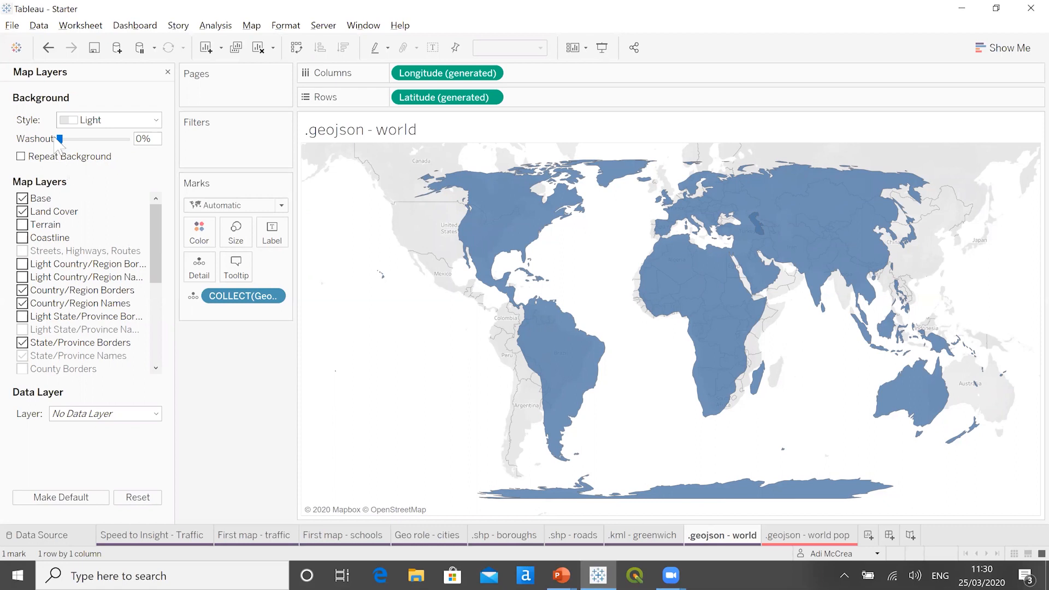
{"action": "left_click_drag", "start_coordinate": [60, 139], "coordinate": [154, 163]}
{"action": "left_click", "coordinate": [168, 72]}
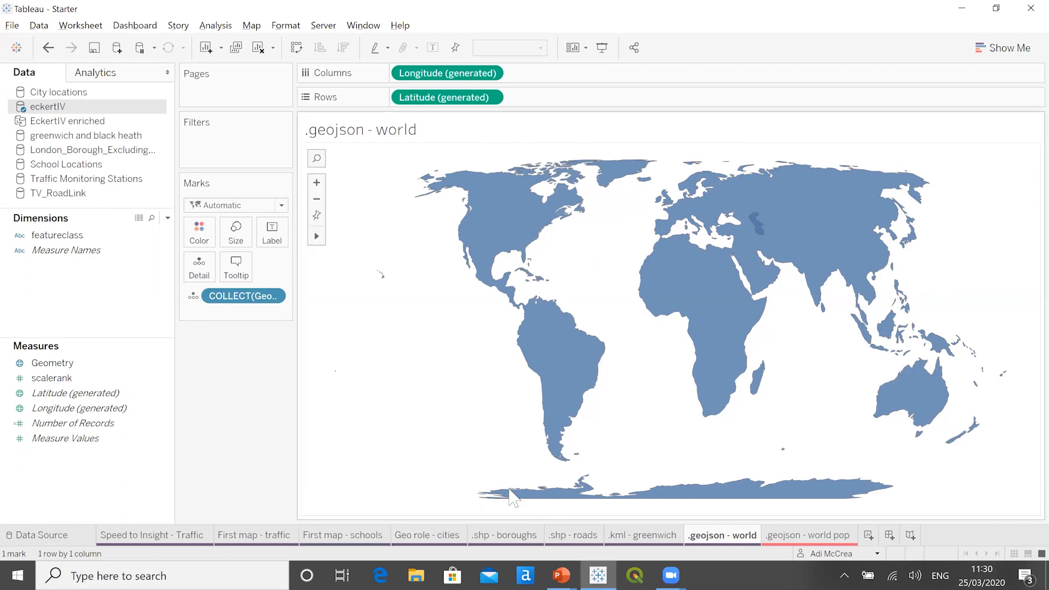
- Open the .geojson - world pop worksheet to examine its population map
{"action": "left_click", "coordinate": [796, 537]}
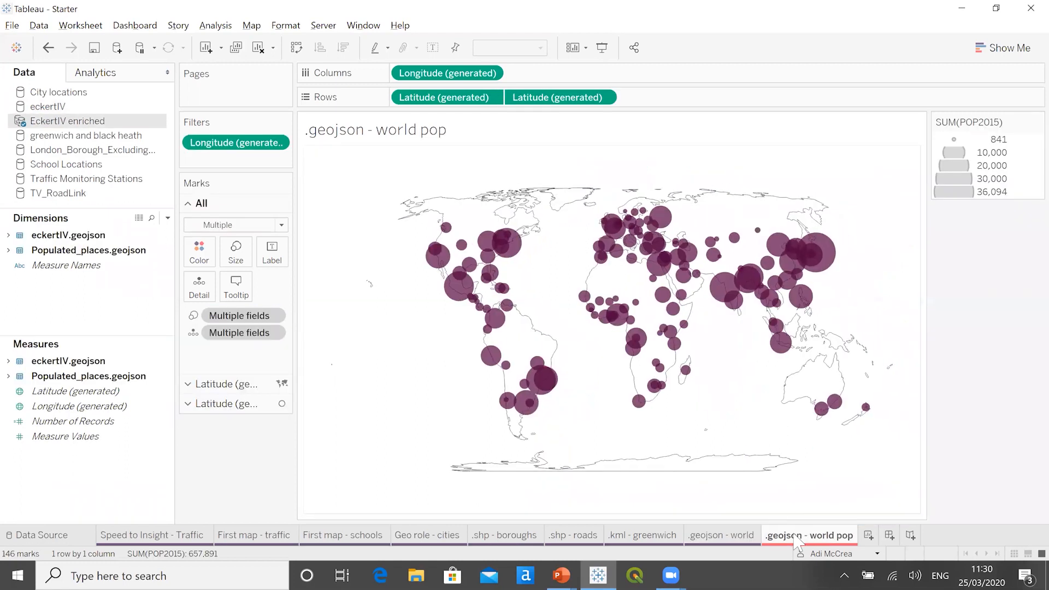
{"action": "mouse_move", "coordinate": [796, 539]}
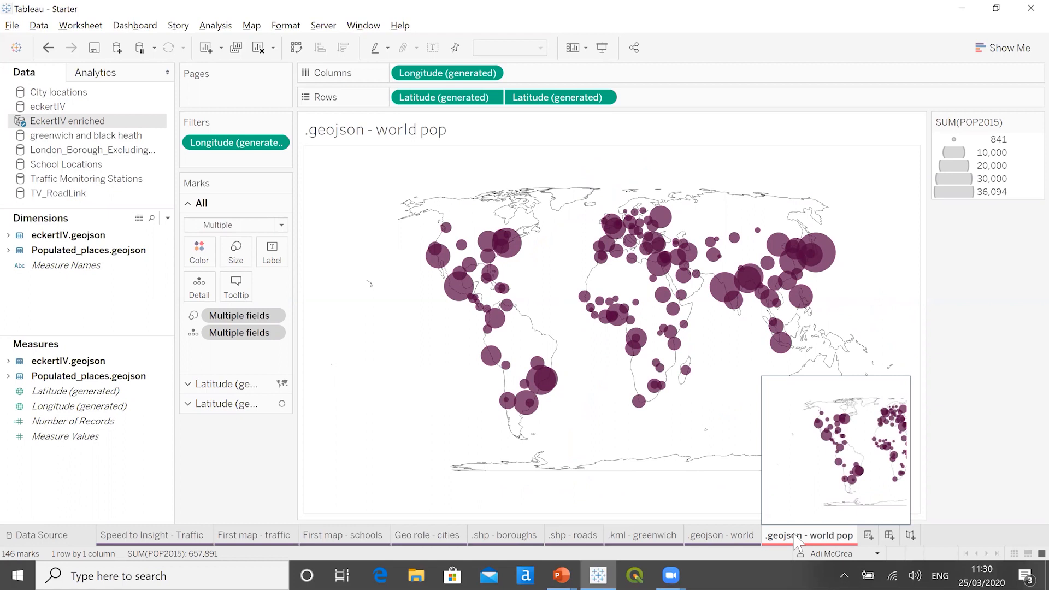